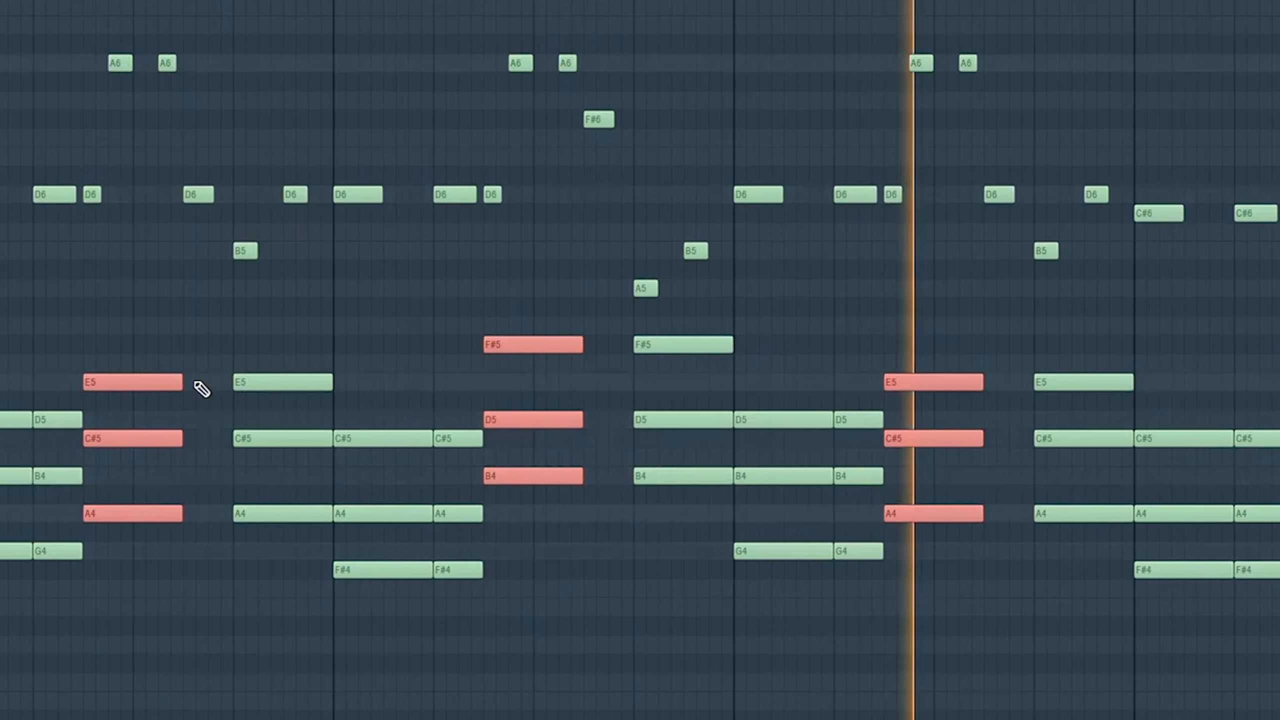
# Step: Fill the gaps between the repeated chords with short two-note hits (A4–C#5 and B4–D5), and play the pattern
pyautogui.moveTo(82, 386); pyautogui.dragTo(76, 386)
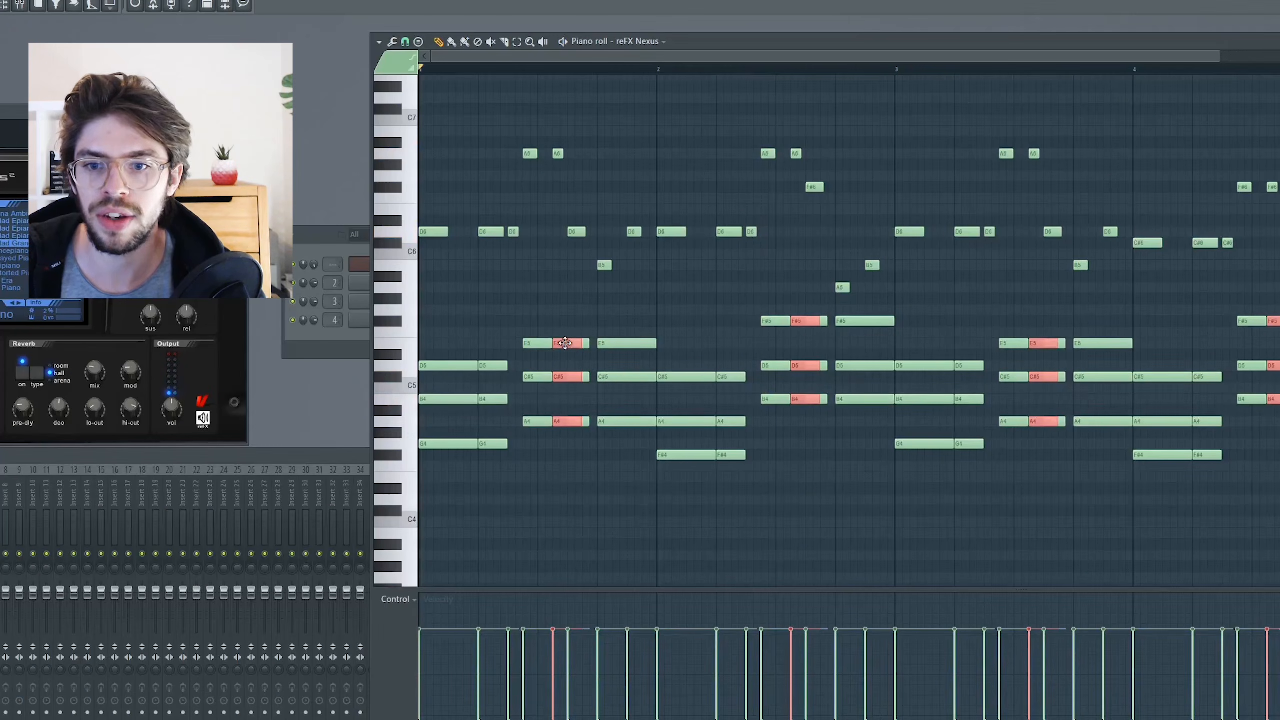
pyautogui.hotkey('ctrl', 'Down')
pyautogui.scroll(-2, 666, 426)
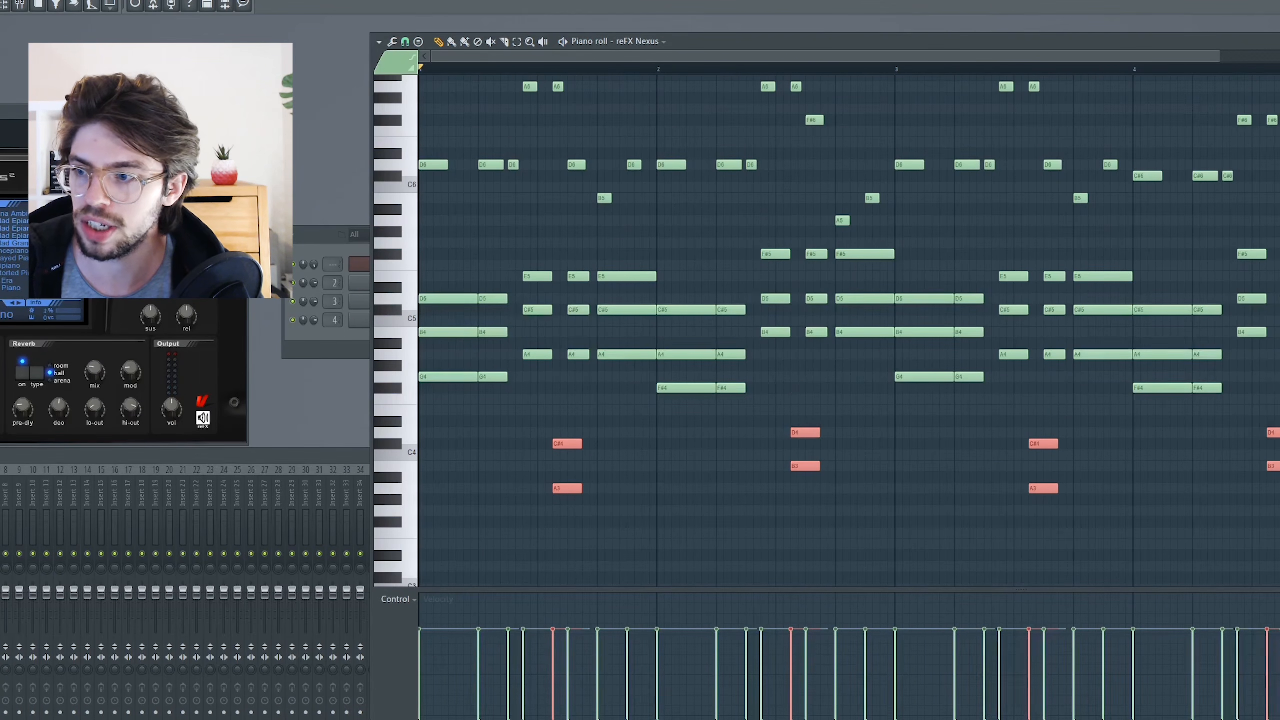
pyautogui.moveTo(1273, 432); pyautogui.dragTo(1274, 291)
pyautogui.press('space')
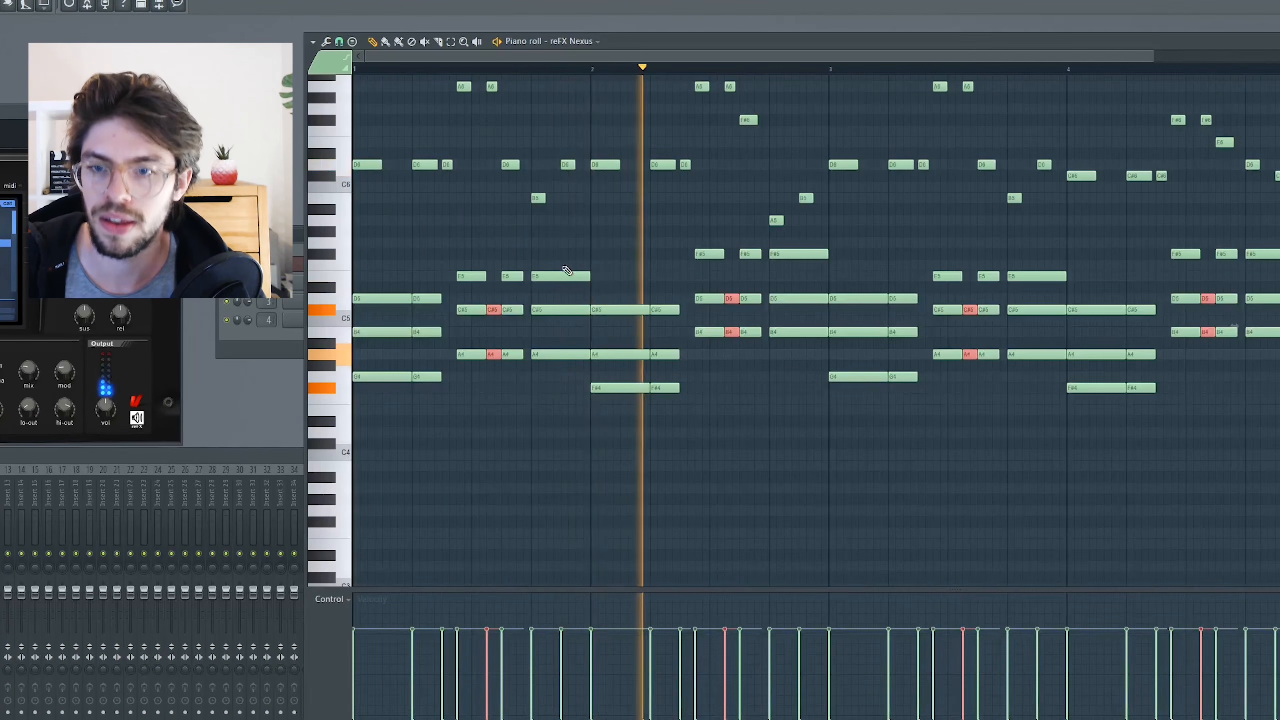
# Step: Shorten the held chord ending each bar to just under half its length, repeat it in the freed space, and play the pattern
pyautogui.moveTo(570, 262); pyautogui.dragTo(585, 365)
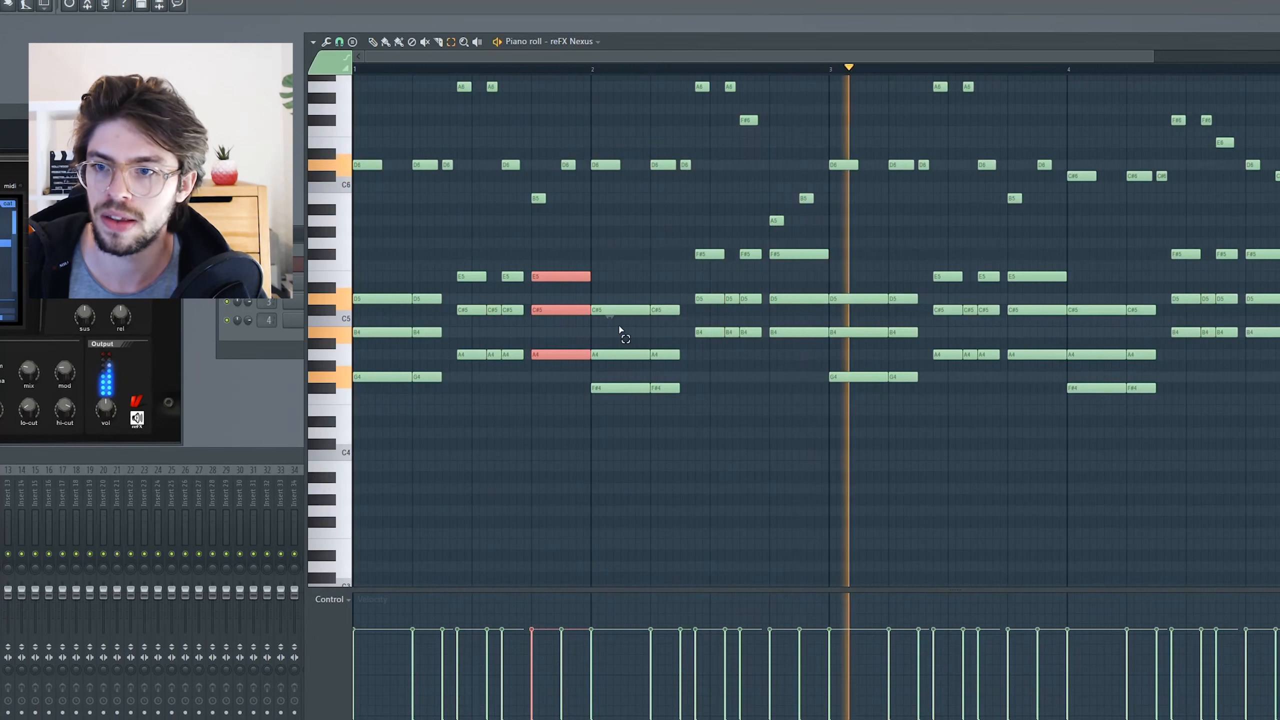
pyautogui.moveTo(492, 301); pyautogui.dragTo(496, 360)
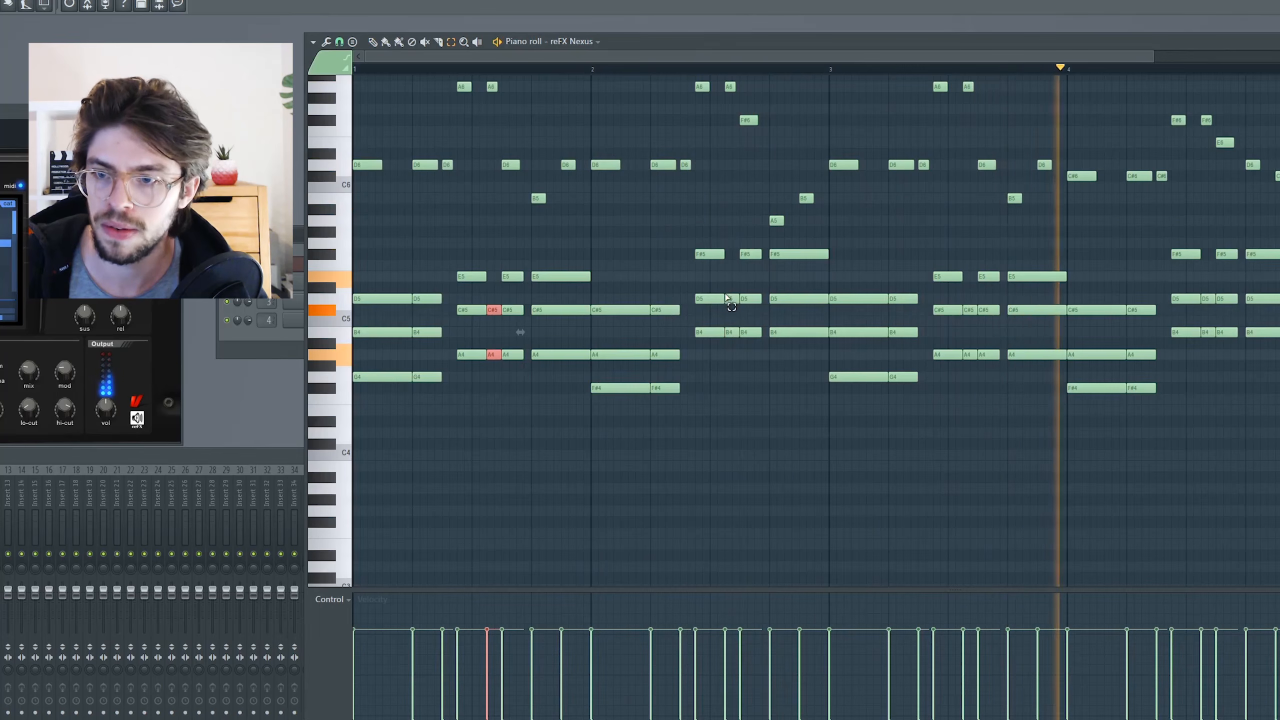
pyautogui.moveTo(726, 283); pyautogui.dragTo(734, 342)
pyautogui.moveTo(968, 302); pyautogui.dragTo(974, 356)
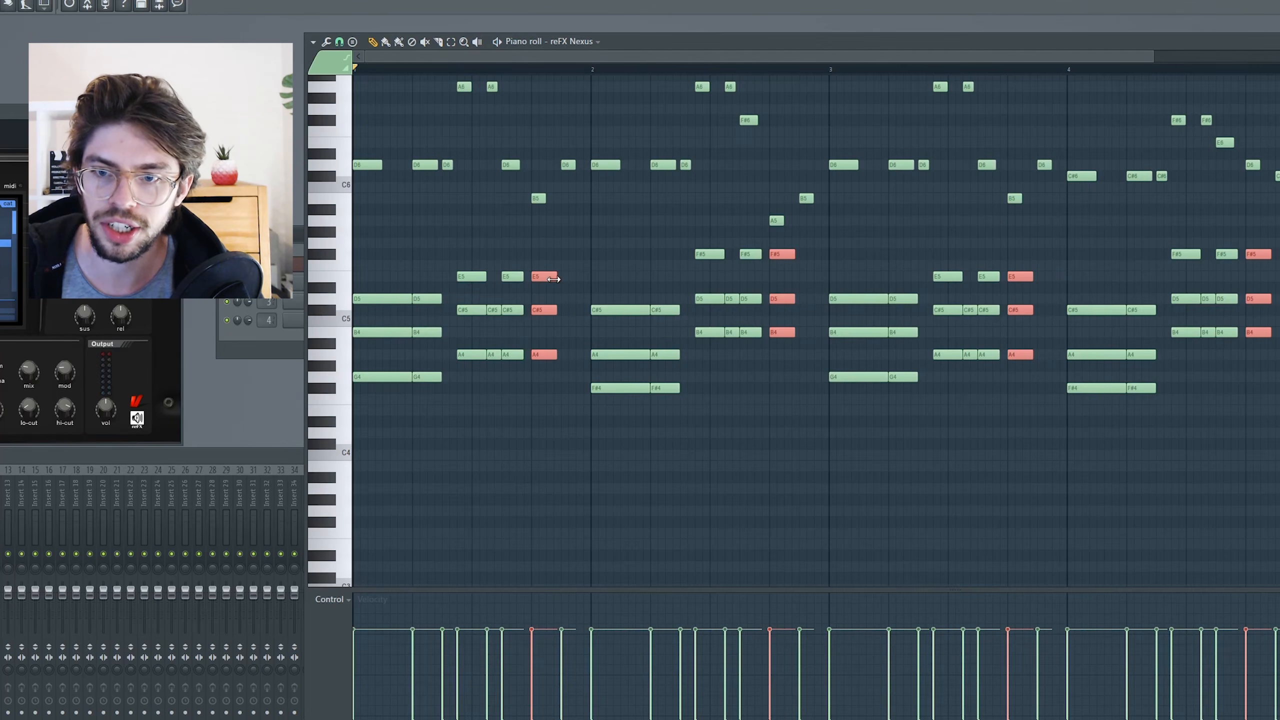
pyautogui.press('space')
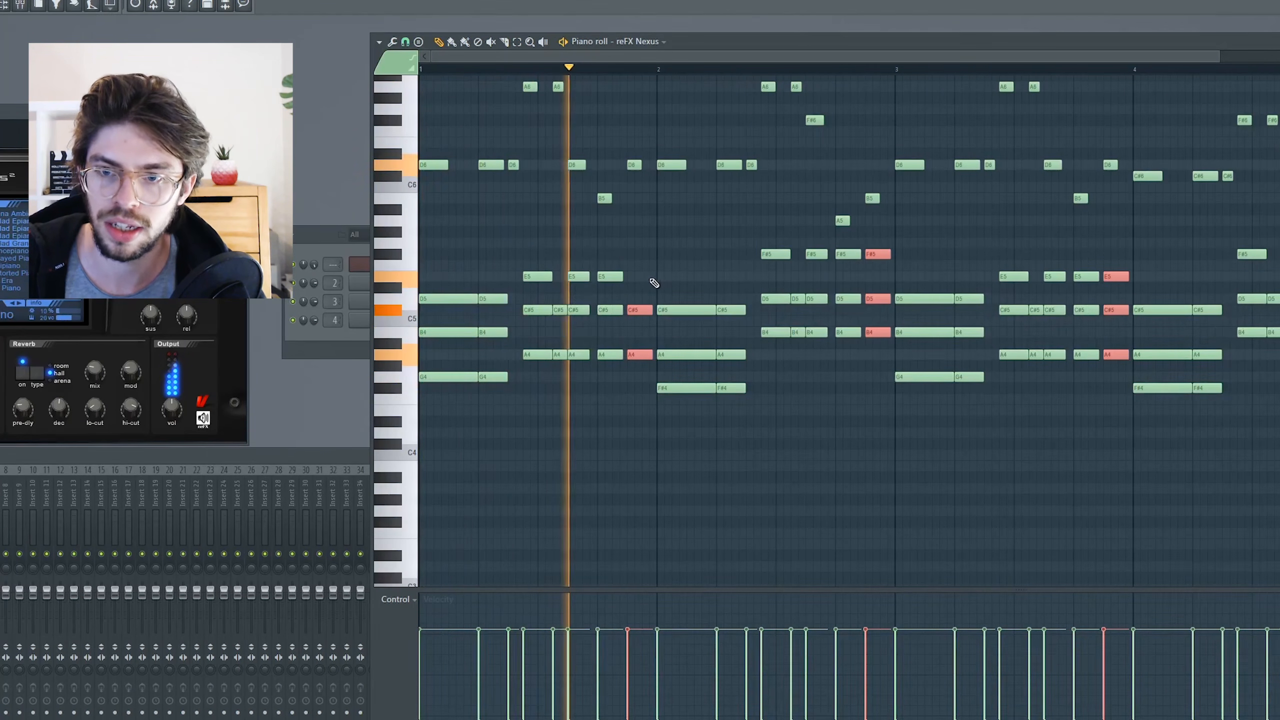
# Step: Delete the top note from the first of the two short chords ending bars 1 and 2
pyautogui.rightClick(616, 277)
pyautogui.rightClick(852, 255)
pyautogui.rightClick(1087, 277)
# Step: Layer copies of the chords' lowest notes one octave higher, align them to the chord starts, shorten them, and play the result
pyautogui.hotkey('ctrl', 'd')
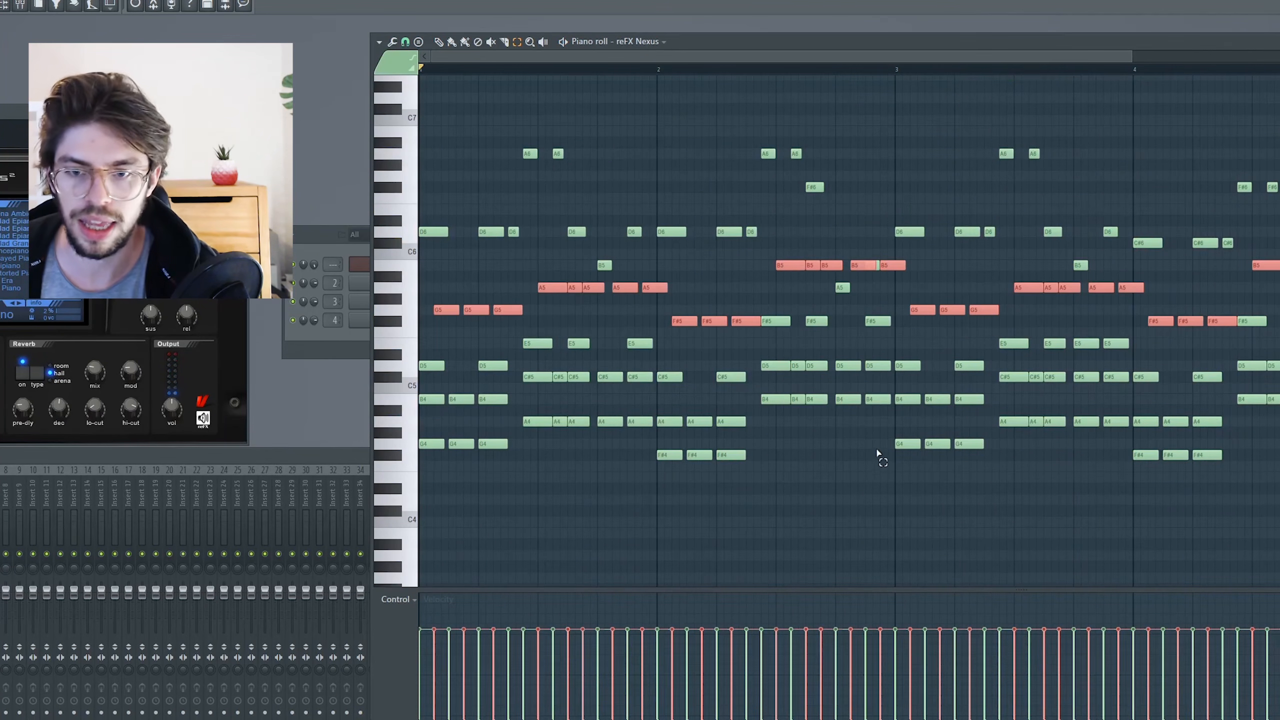
pyautogui.moveTo(433, 310); pyautogui.dragTo(418, 310)
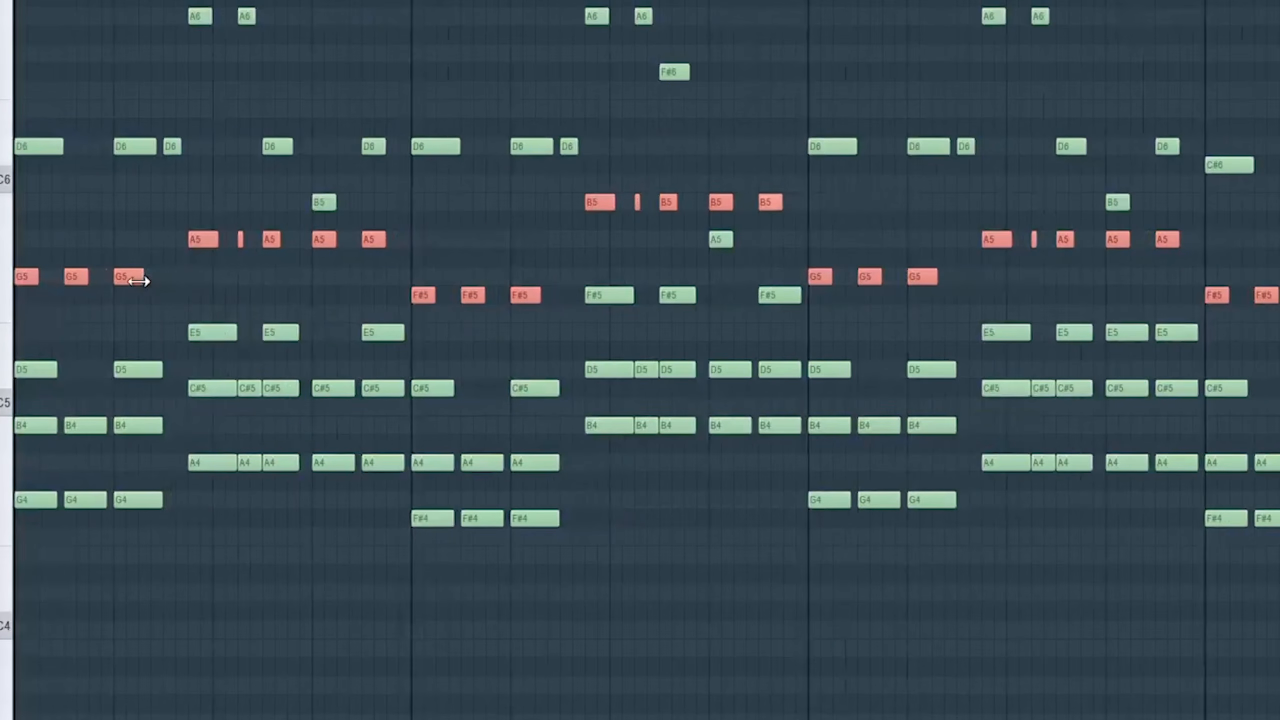
pyautogui.press('space')
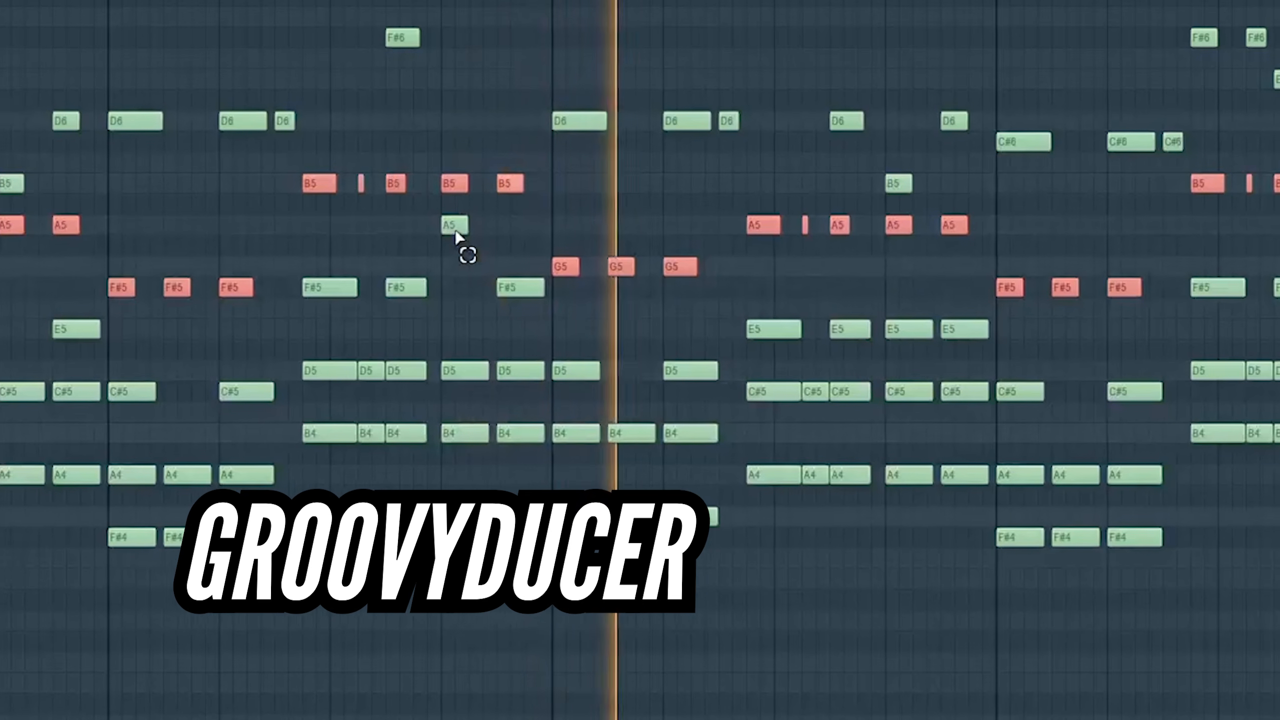
pyautogui.click(428, 225)
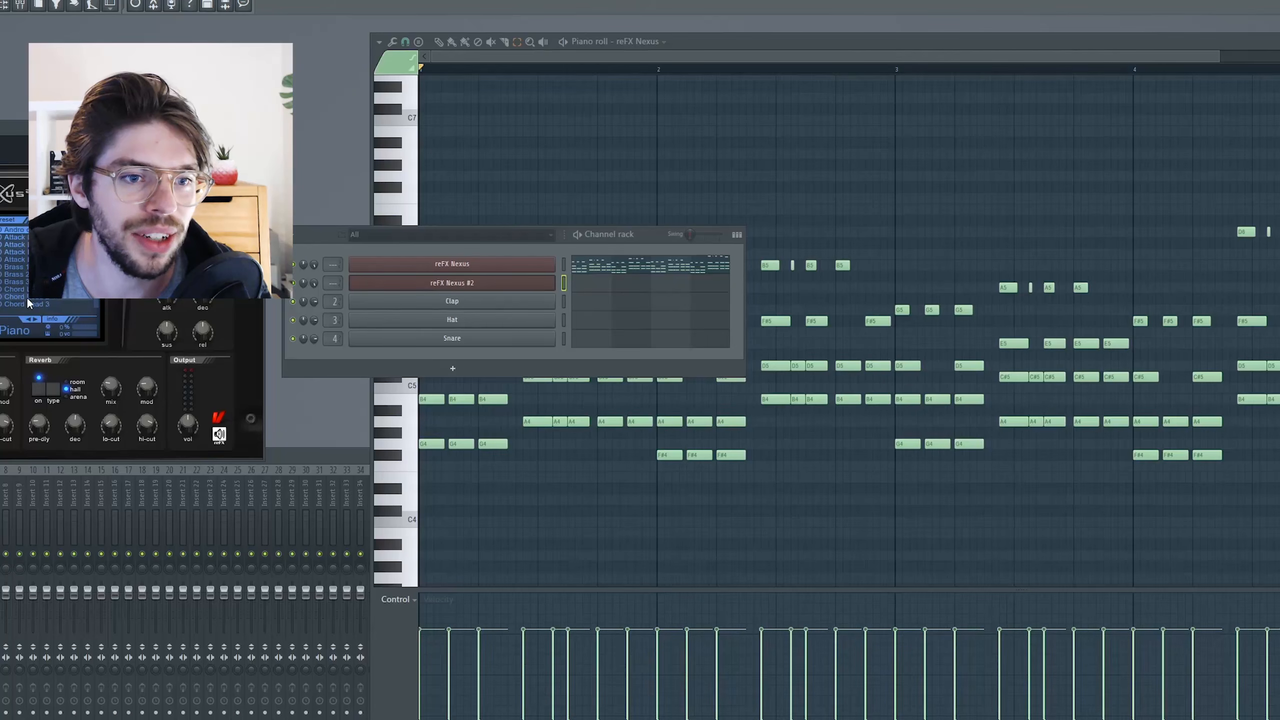
# Step: Load the LD Attack Lead 3 preset in reFX Nexus #2, then enable its master filter and lower the cutoff
pyautogui.click(655, 237)
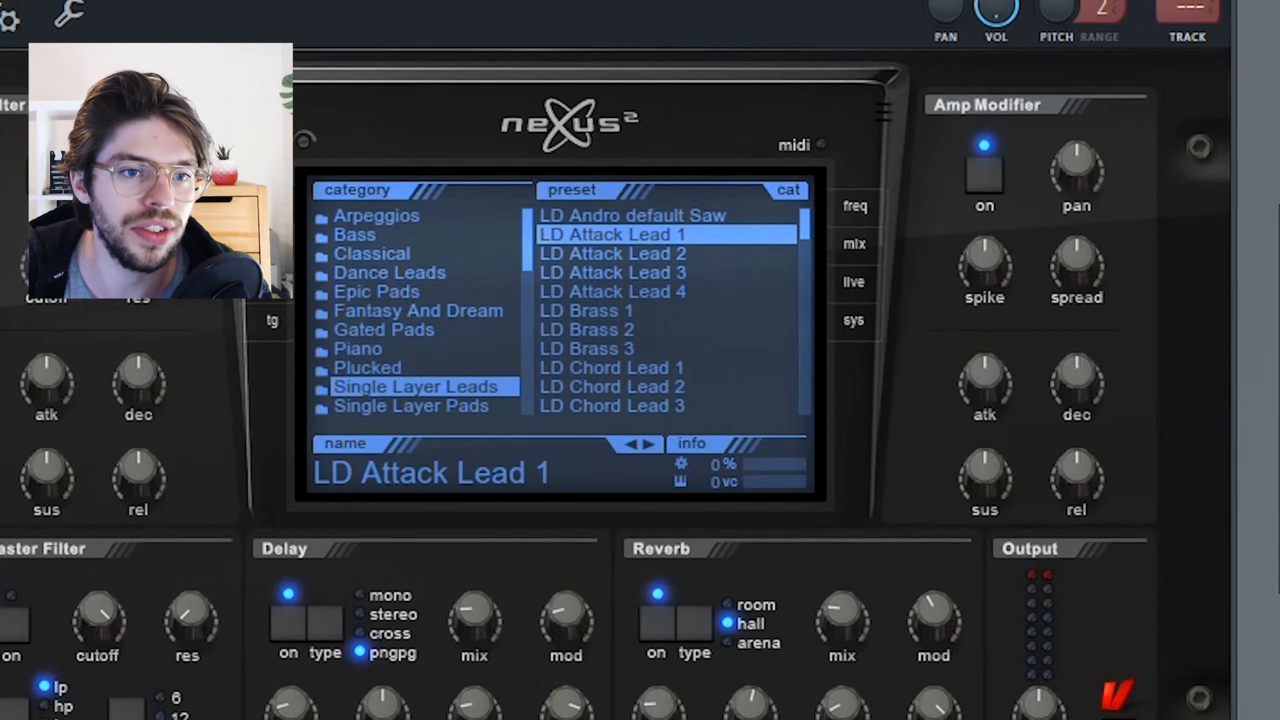
pyautogui.click(655, 272)
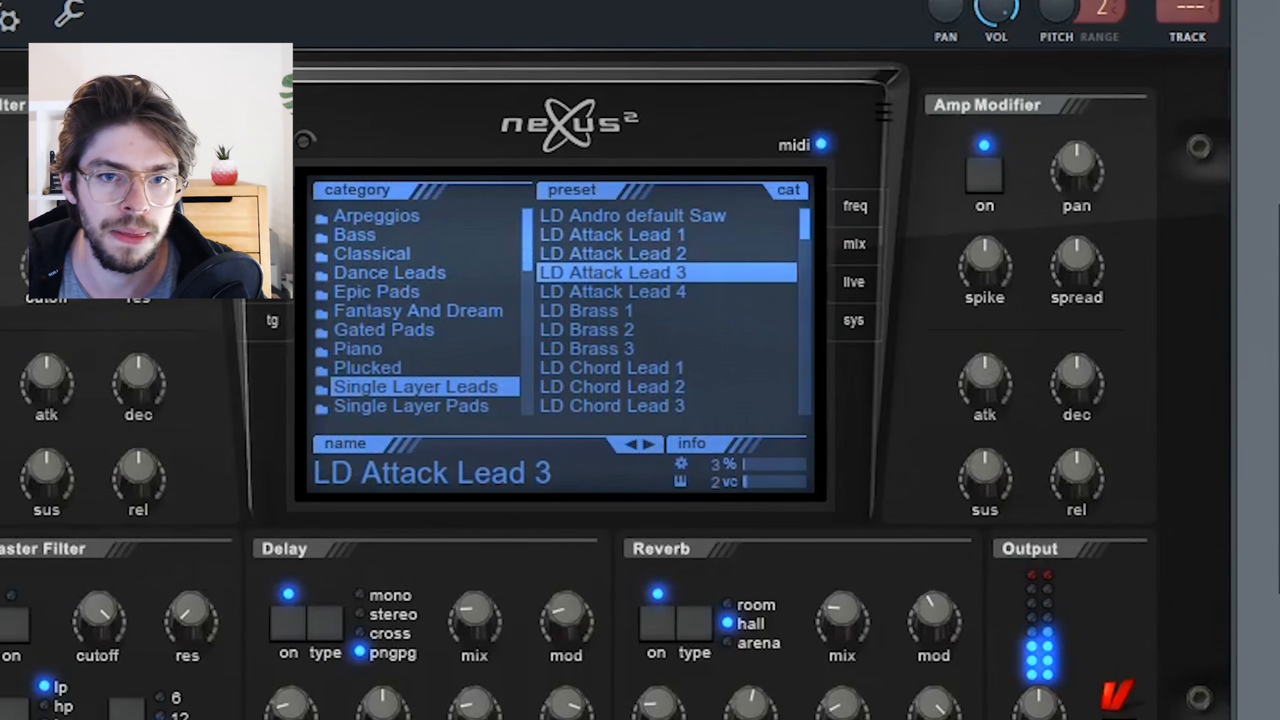
pyautogui.click(854, 244)
pyautogui.click(16, 636)
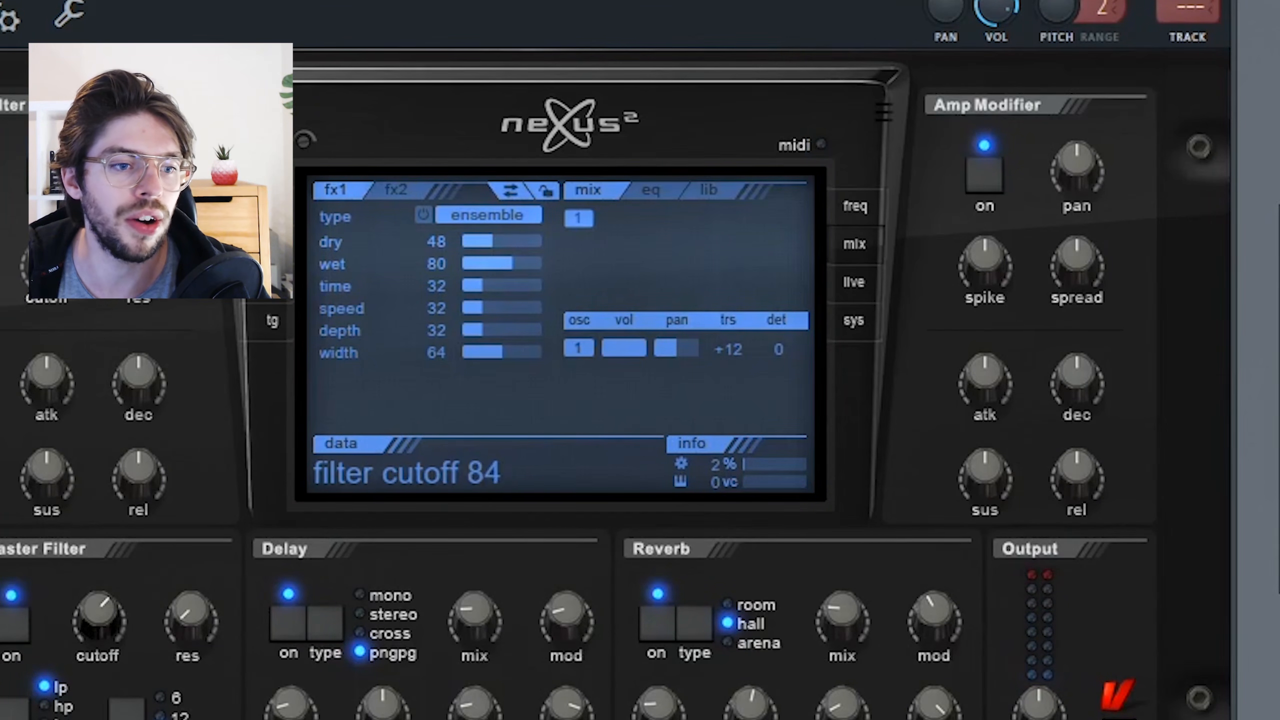
pyautogui.moveTo(116, 630); pyautogui.dragTo(116, 639)
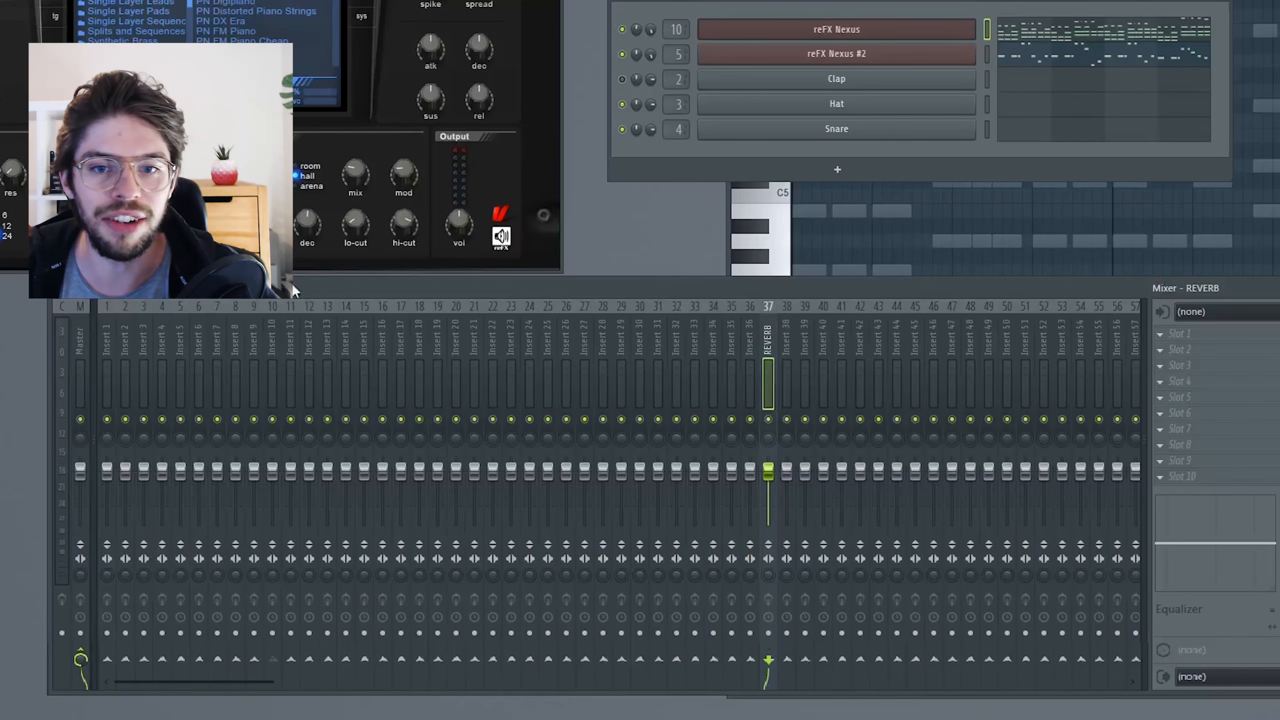
# Step: Name mixer insert 5 PLUCK
pyautogui.click(244, 336)
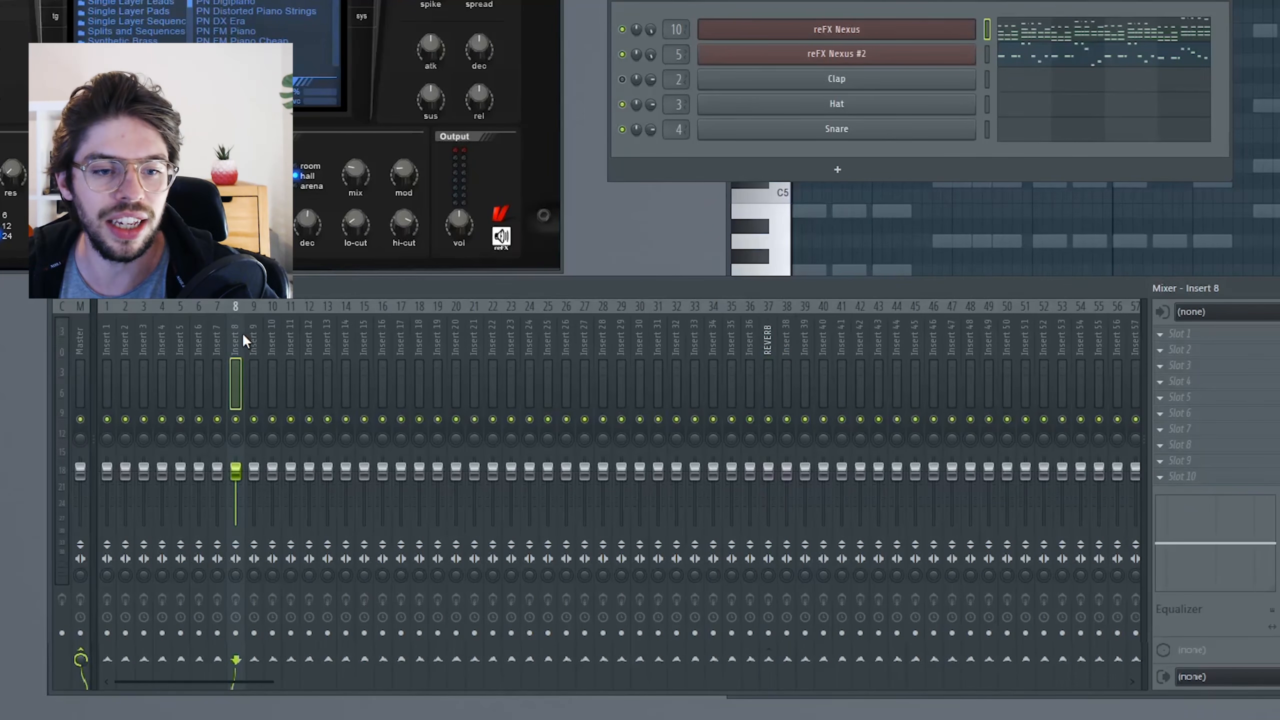
pyautogui.write('PLUCK')
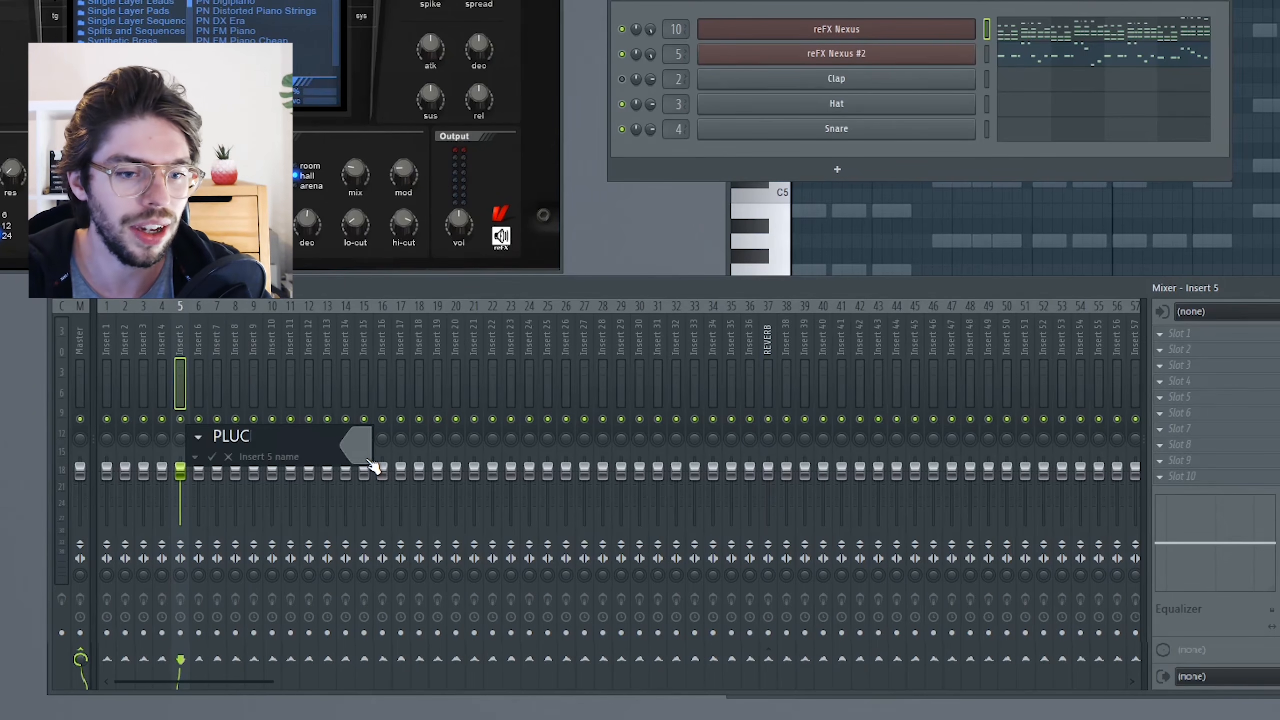
pyautogui.press('Return')
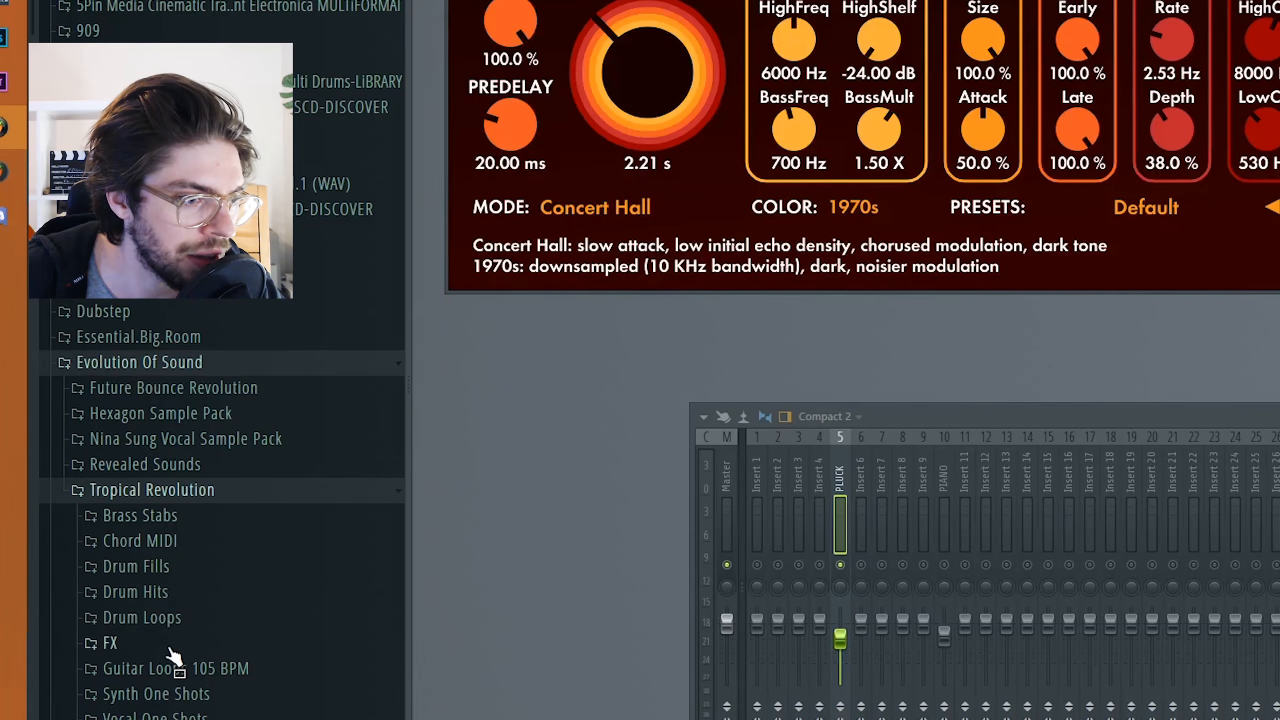
# Step: Audition the kick samples in the Tropical Revolution drum hits and add Evolution Of Sound - Kick 4 A# to the project
pyautogui.click(170, 594)
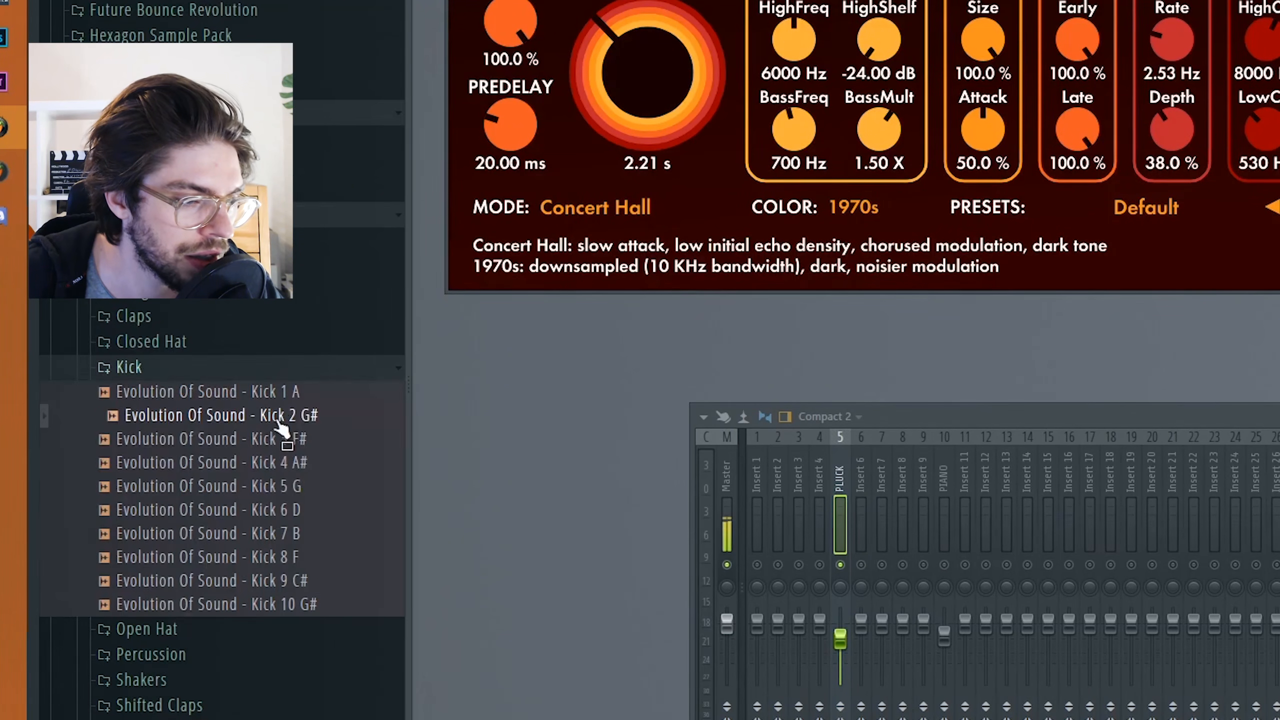
pyautogui.click(284, 442)
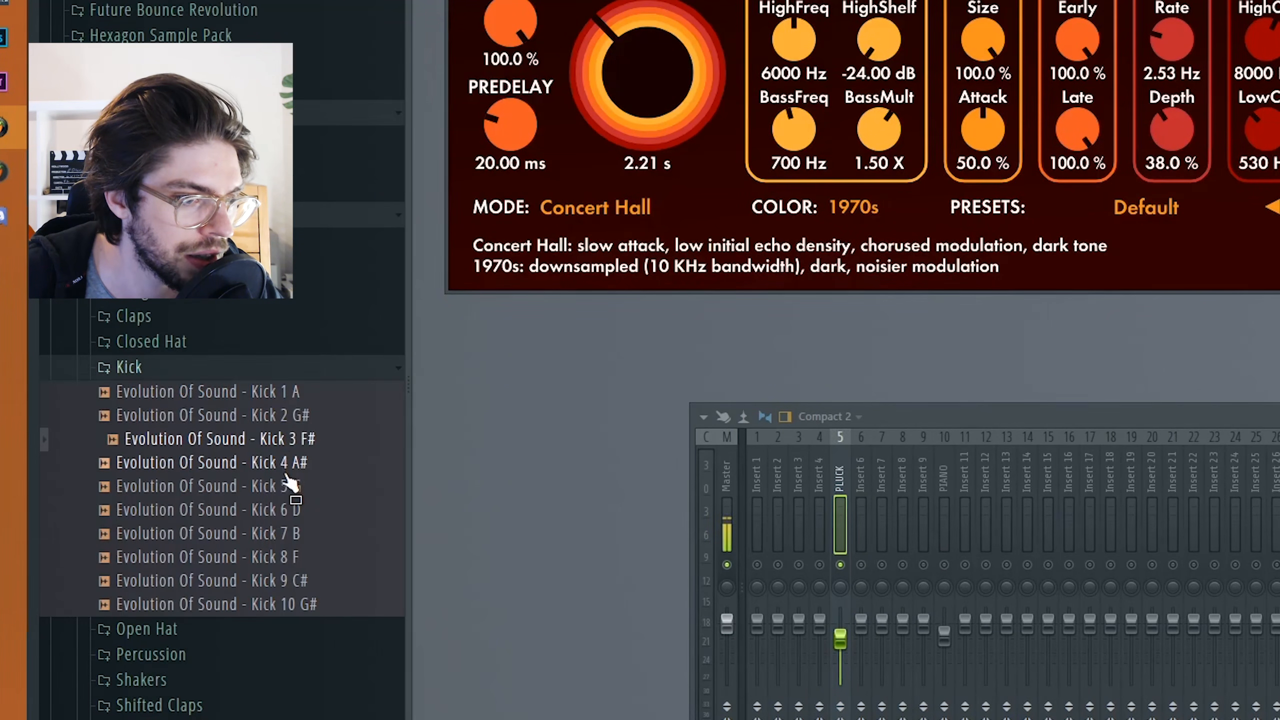
pyautogui.click(286, 468)
pyautogui.click(289, 483)
pyautogui.click(294, 464)
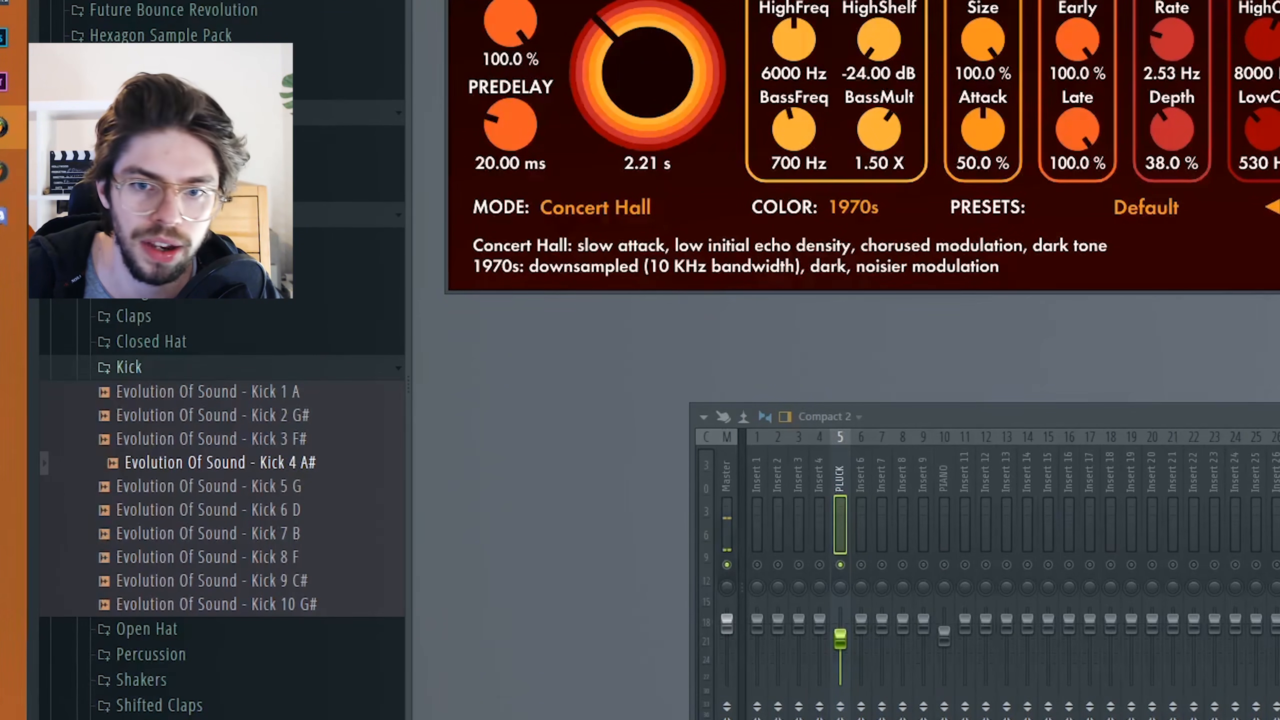
pyautogui.moveTo(294, 464); pyautogui.dragTo(866, 225)
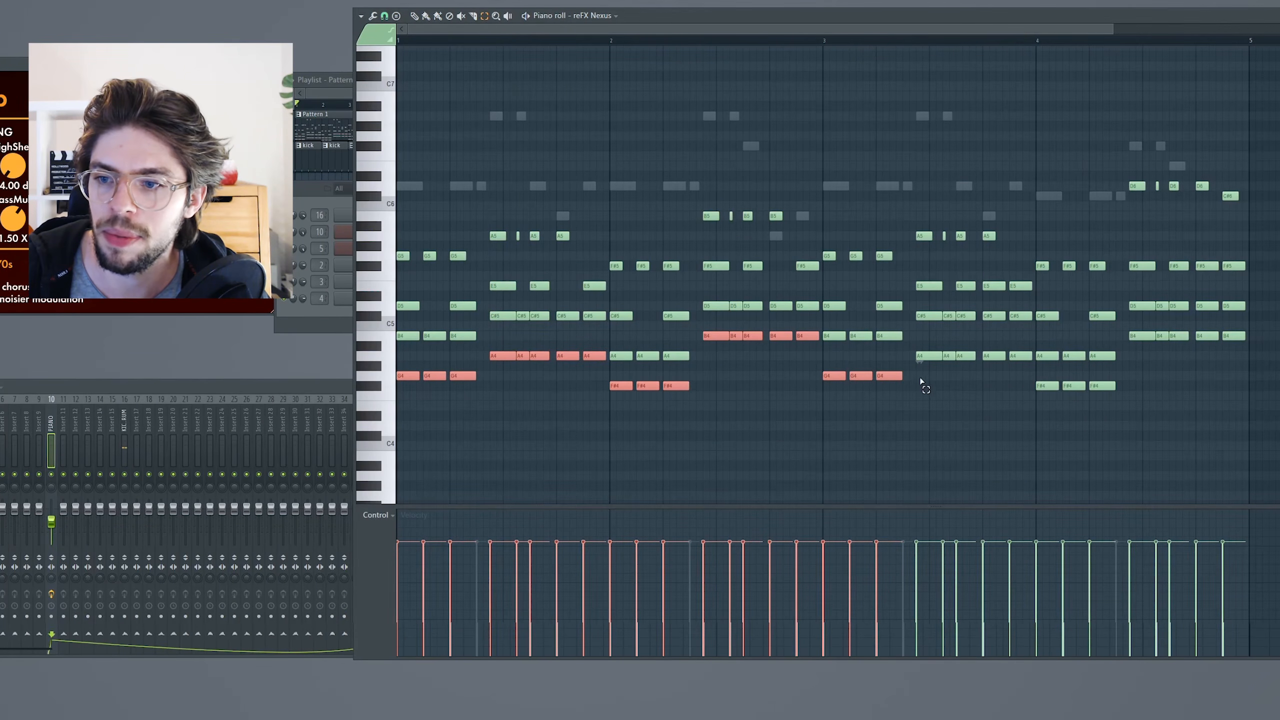
# Step: Select the lowest note of every reFX Nexus chord for copying and insert a synth channel with the Deep2 bass preset
pyautogui.moveTo(1031, 361); pyautogui.dragTo(1159, 406)
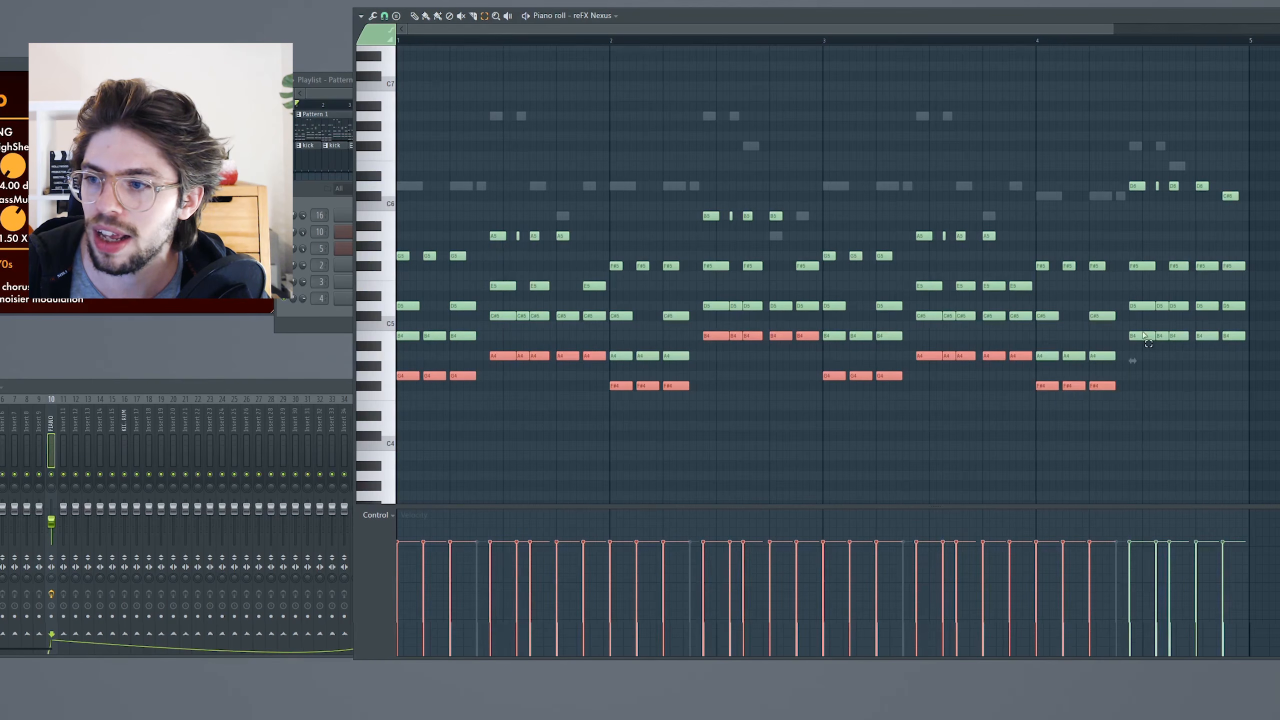
pyautogui.press('F6')
pyautogui.rightClick(487, 234)
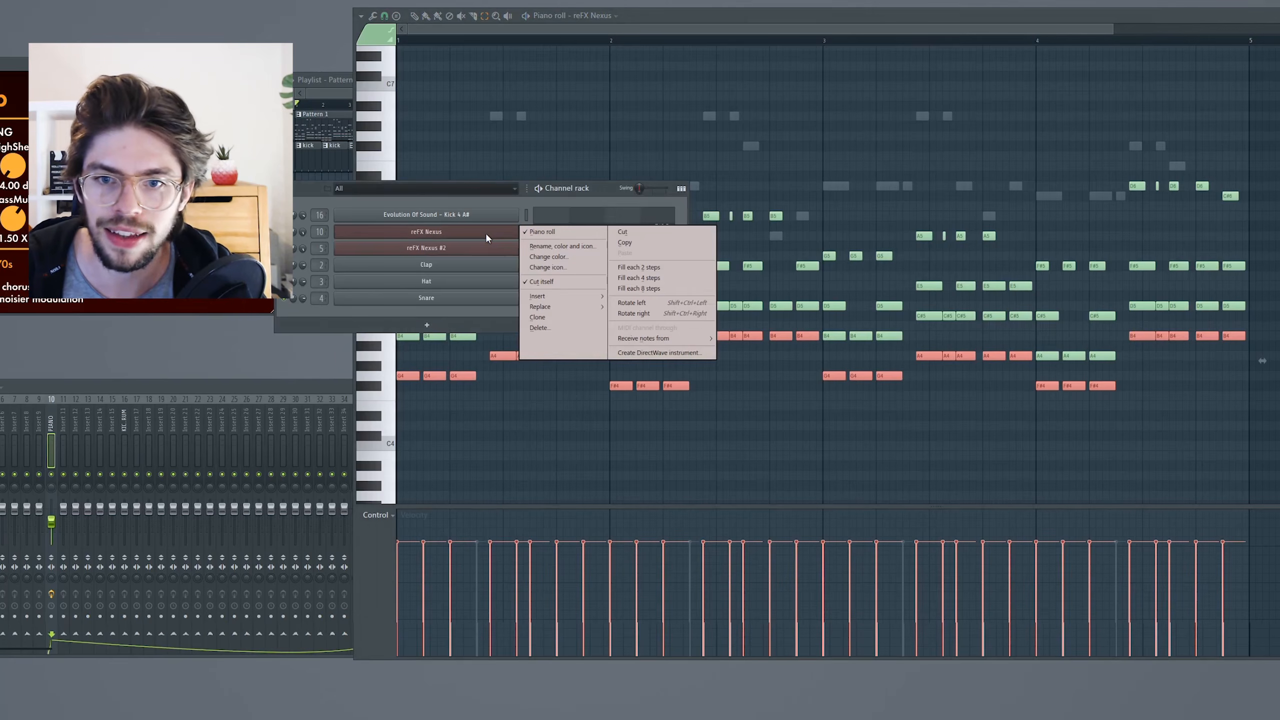
pyautogui.moveTo(577, 298)
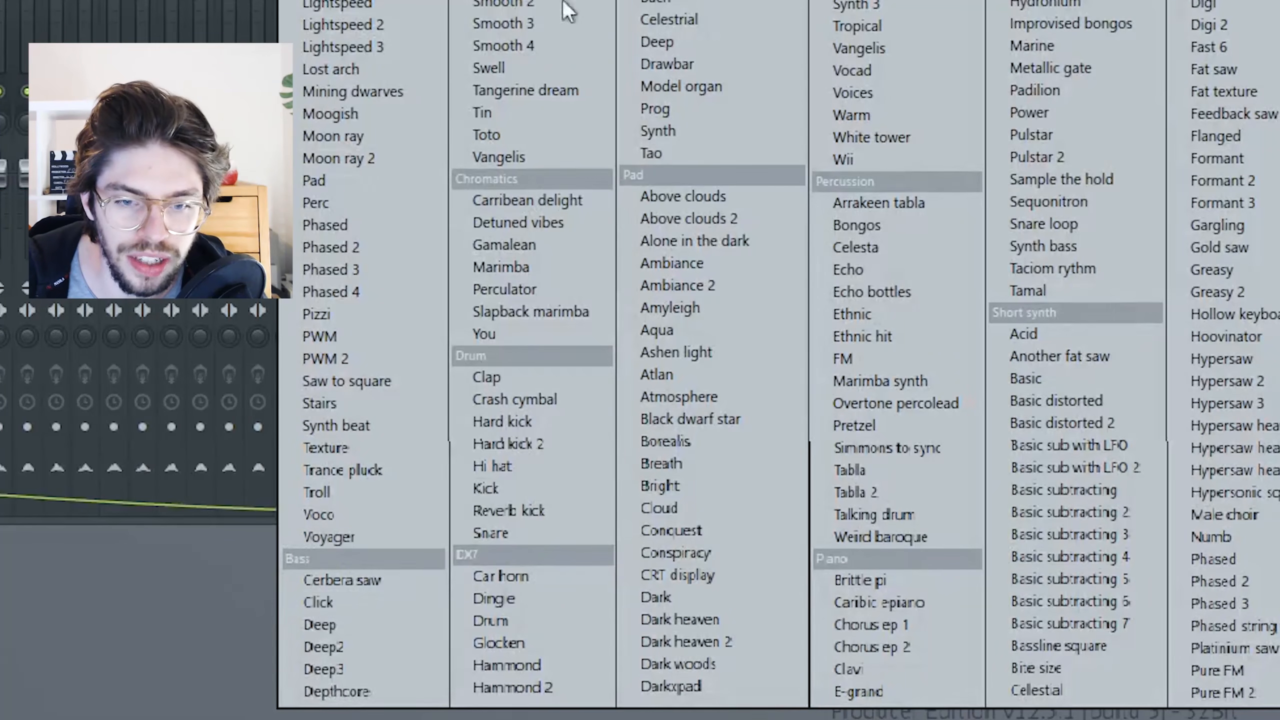
pyautogui.click(356, 656)
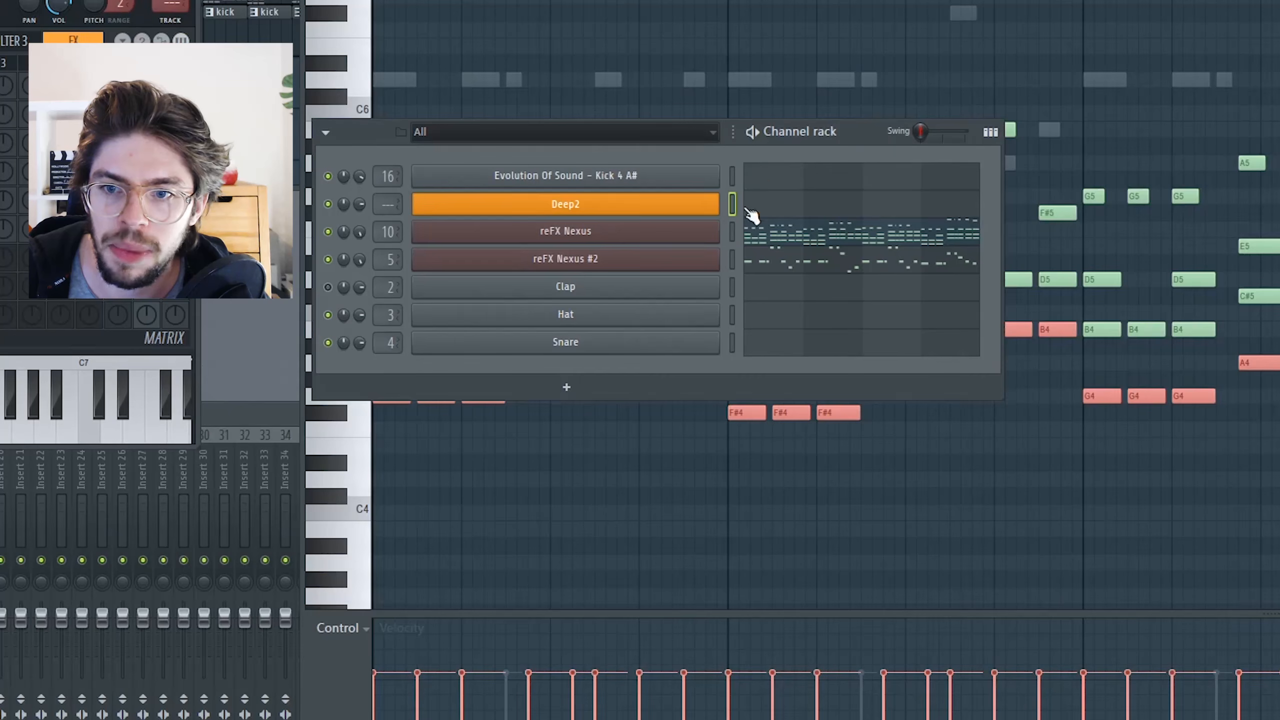
# Step: Place the copied lowest chord notes in the Deep2 channel and play the song
pyautogui.click(753, 204)
pyautogui.press('space')
pyautogui.press('F7')
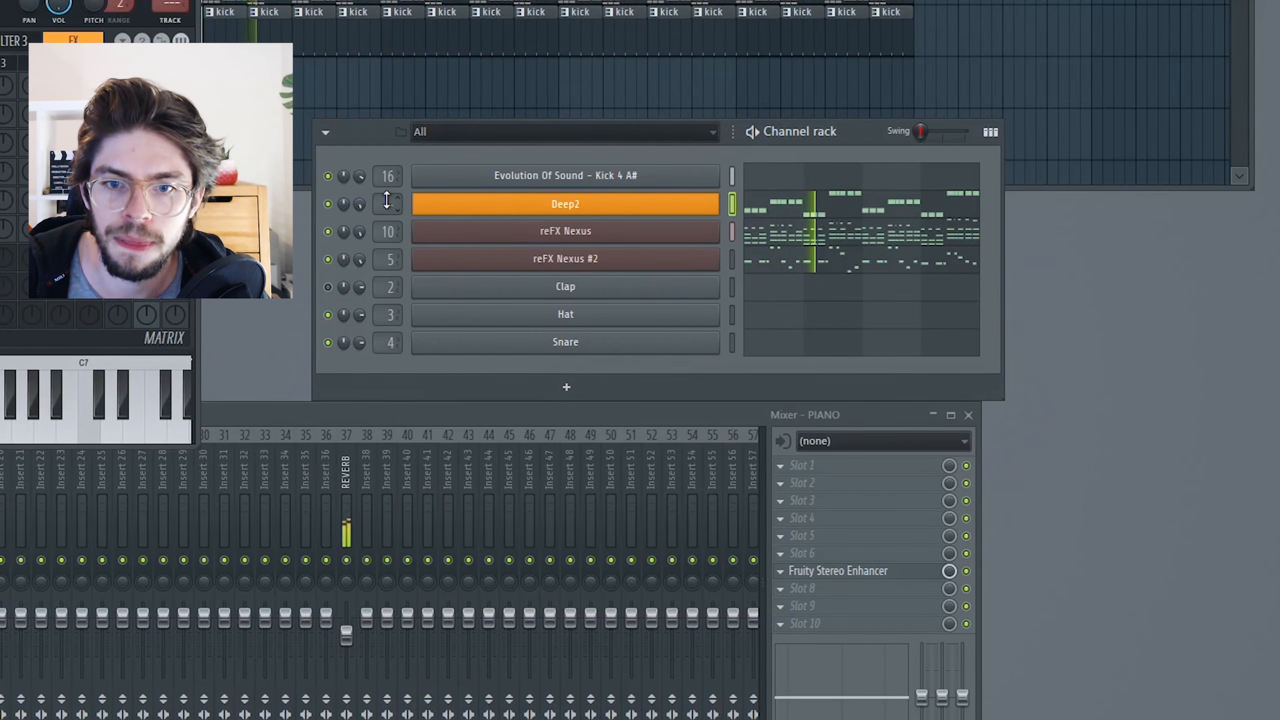
# Step: Route the Deep2 channel to mixer insert 13 and name that insert SUB
pyautogui.scroll(14, 388, 202)
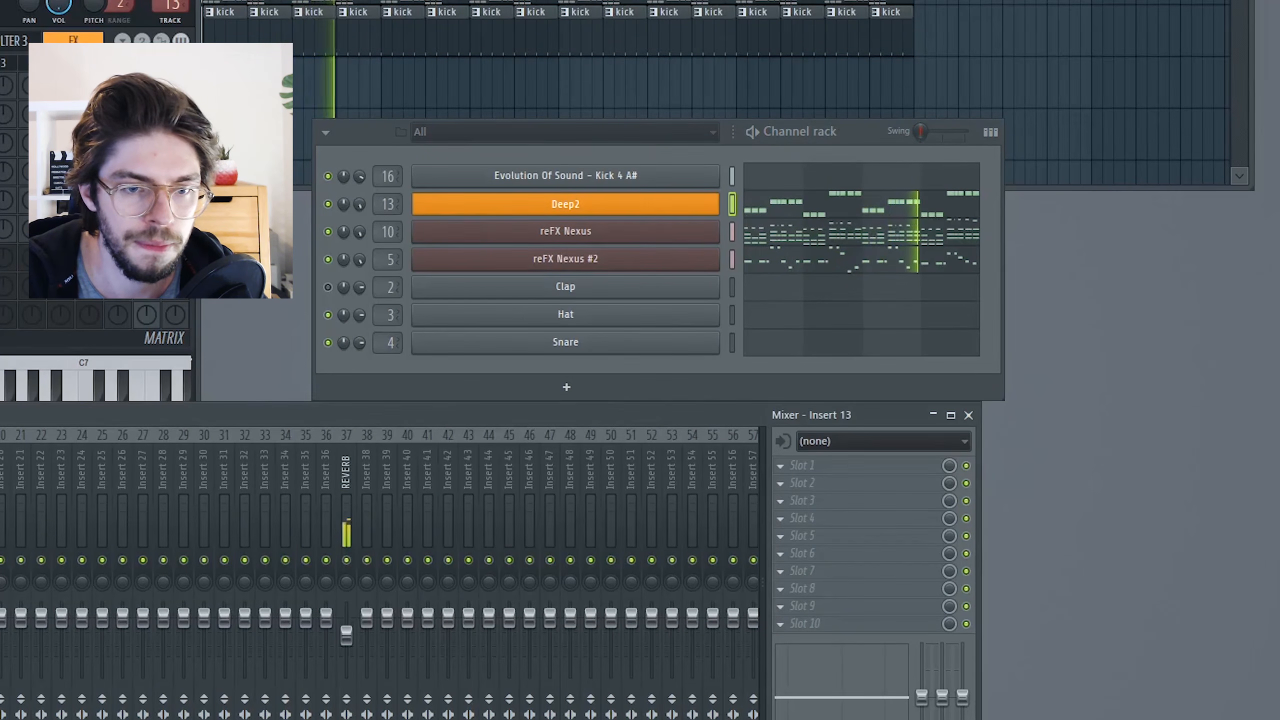
pyautogui.press('F2')
pyautogui.write('SUB')
pyautogui.press('Return')
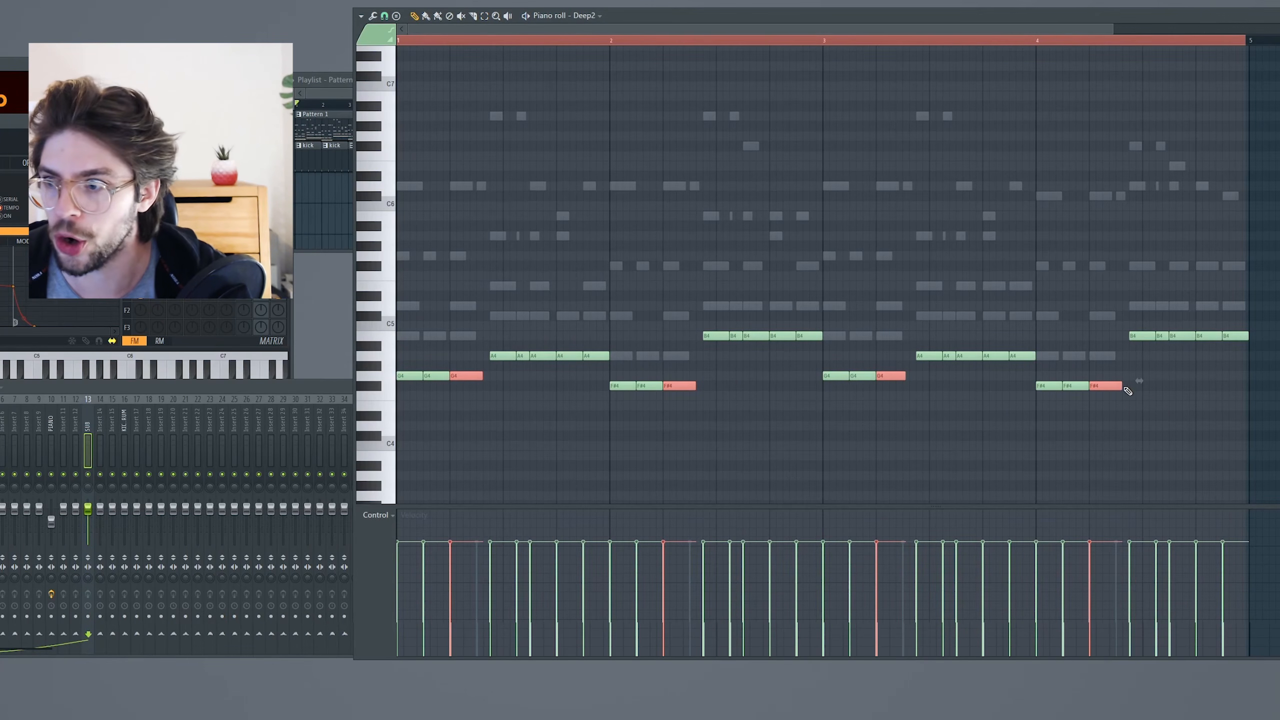
# Step: Extend the last note of each G4 and F#4 group in Deep2 up to the following note and play the bass line
pyautogui.moveTo(1124, 388); pyautogui.dragTo(1130, 388)
pyautogui.press('space')
pyautogui.keyDown('ctrl'); pyautogui.click(824, 435); pyautogui.keyUp('ctrl')
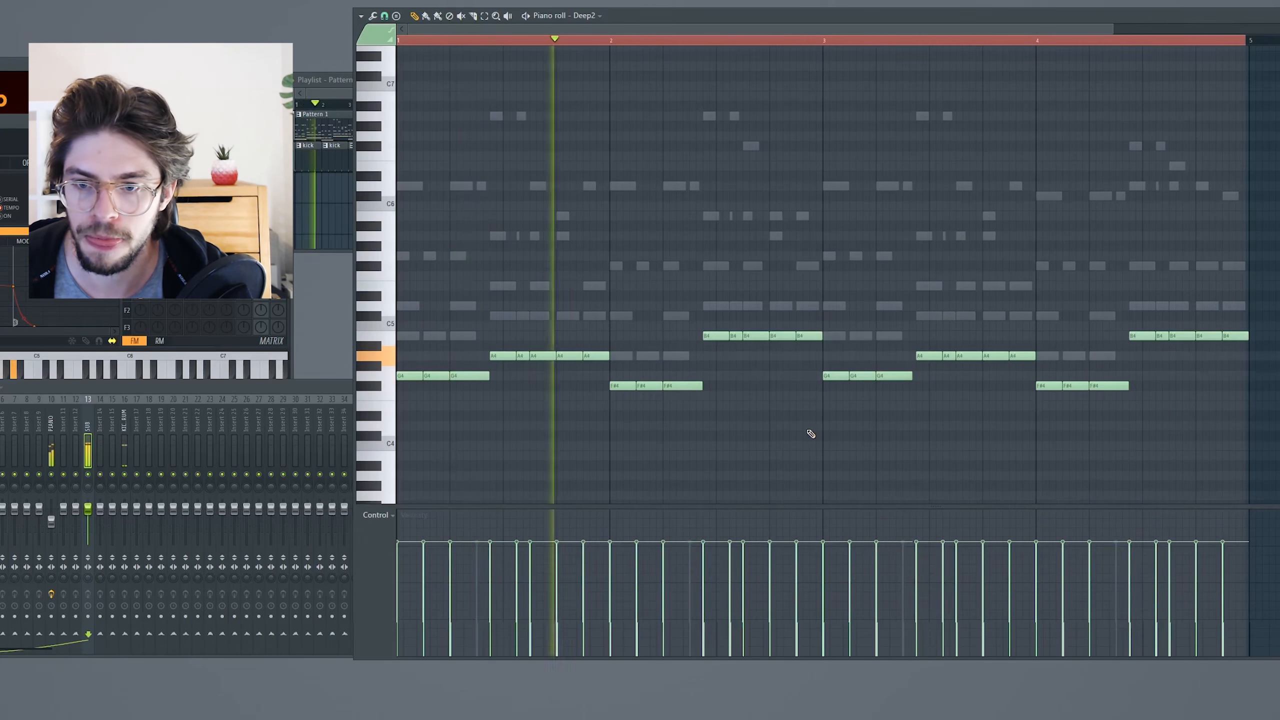
pyautogui.press('F7')
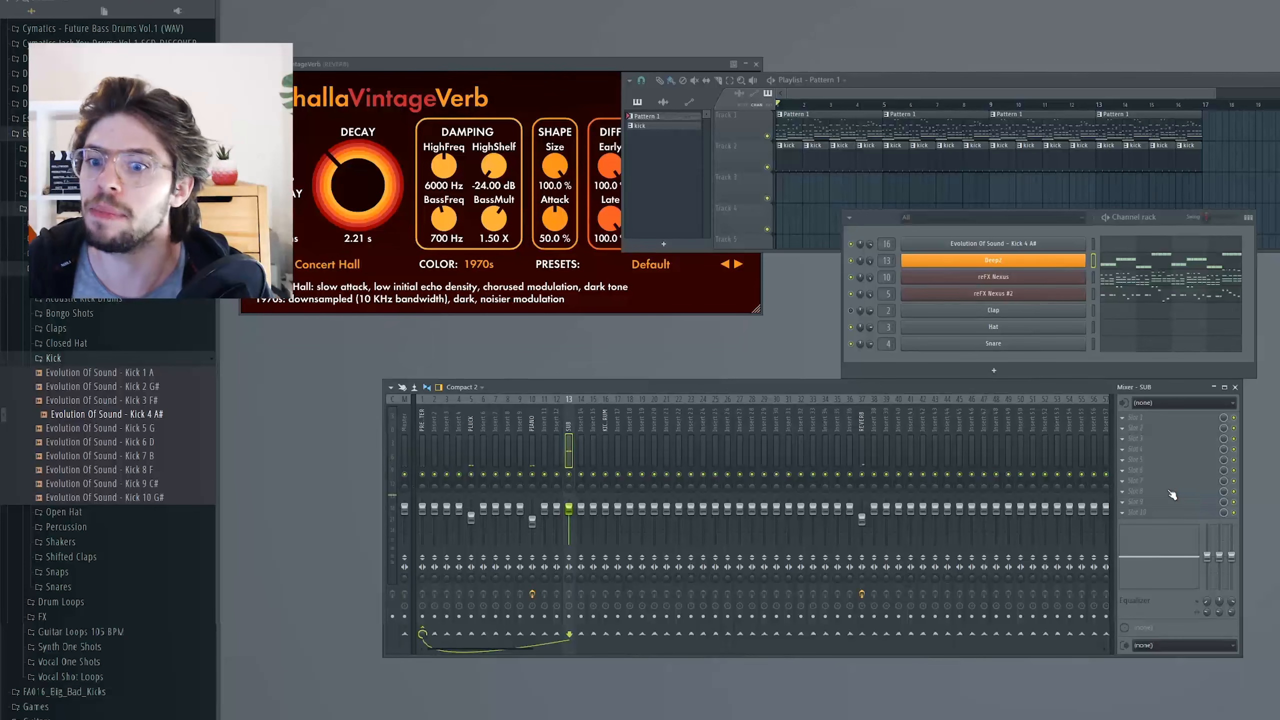
# Step: Load LFOTool in the fifth effect slot of the SUB track and reshape the rising part of its volume curve
pyautogui.click(1142, 461)
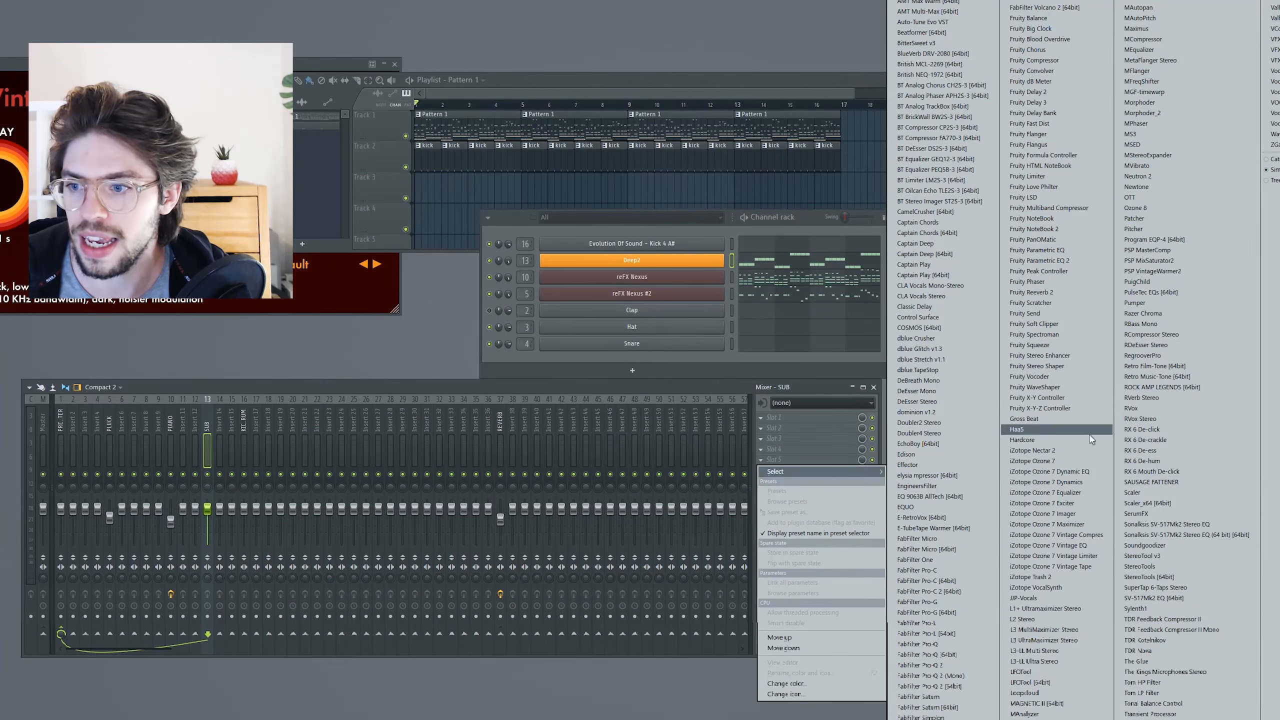
pyautogui.click(1021, 672)
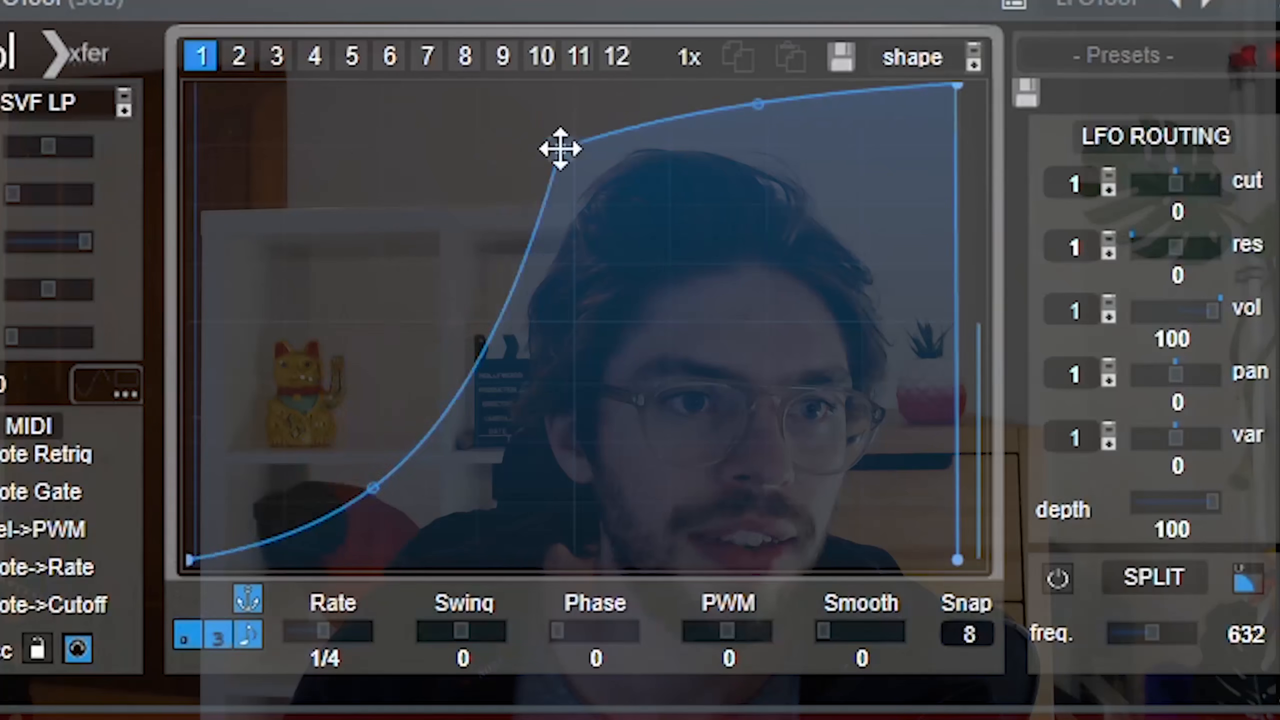
pyautogui.moveTo(558, 149); pyautogui.dragTo(580, 132)
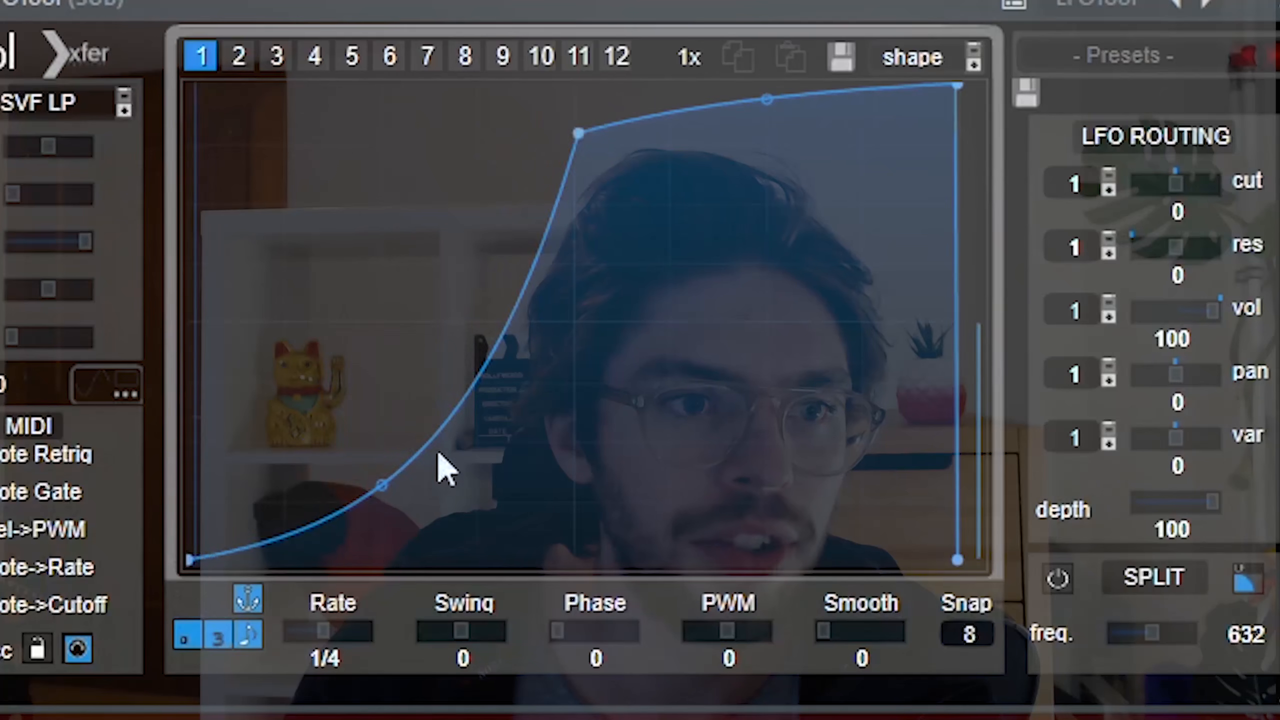
pyautogui.moveTo(385, 461)
pyautogui.mouseDown()
pyautogui.moveTo(371, 474)
pyautogui.moveTo(382, 455)
pyautogui.mouseUp()
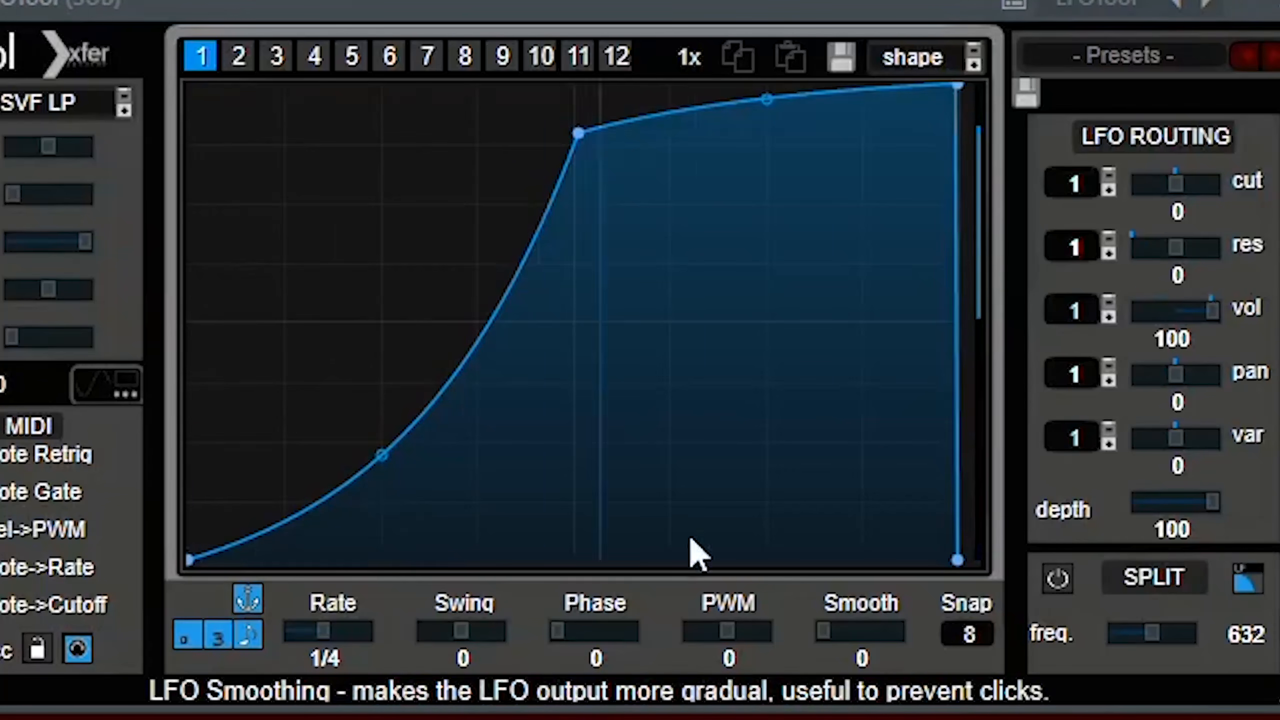
# Step: Refine the SUB track's LFOTool volume curve: rebend the rising section, raise its start point and place the upper point near mid-cycle
pyautogui.moveTo(374, 466); pyautogui.dragTo(383, 514)
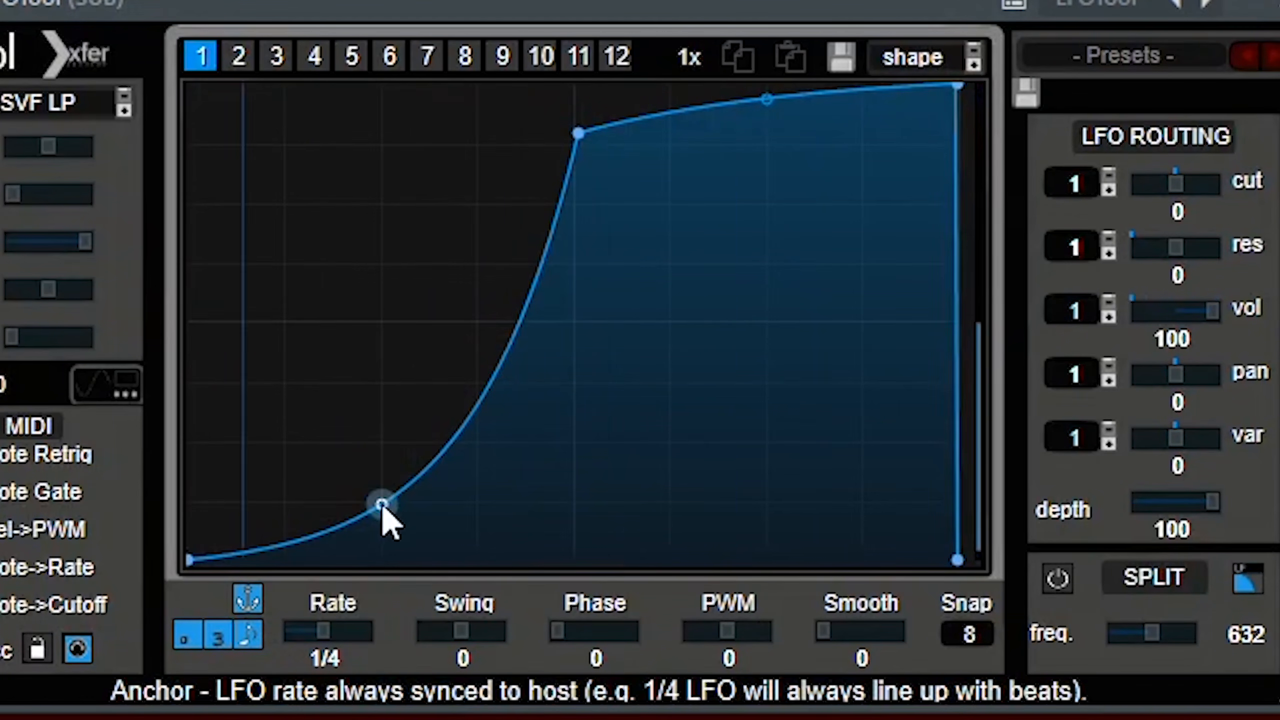
pyautogui.moveTo(578, 133); pyautogui.dragTo(474, 135)
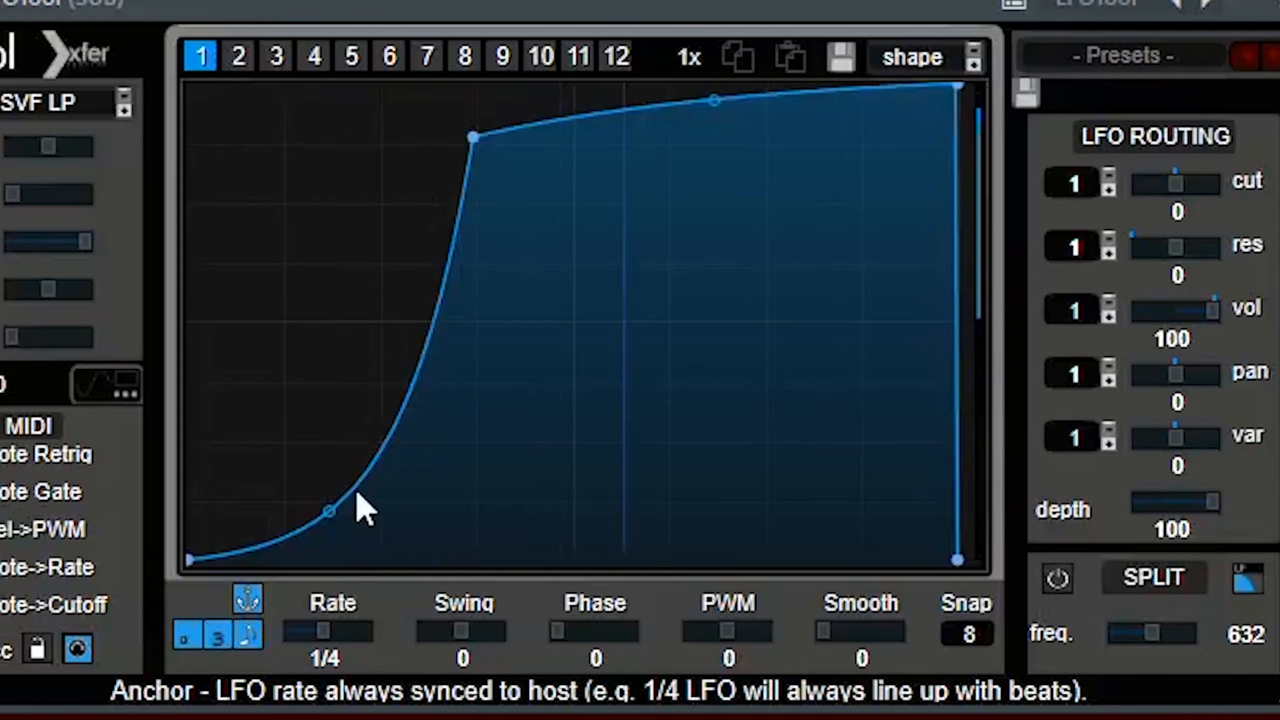
pyautogui.moveTo(353, 506); pyautogui.dragTo(342, 444)
pyautogui.moveTo(191, 561); pyautogui.dragTo(191, 420)
pyautogui.moveTo(472, 135); pyautogui.dragTo(570, 129)
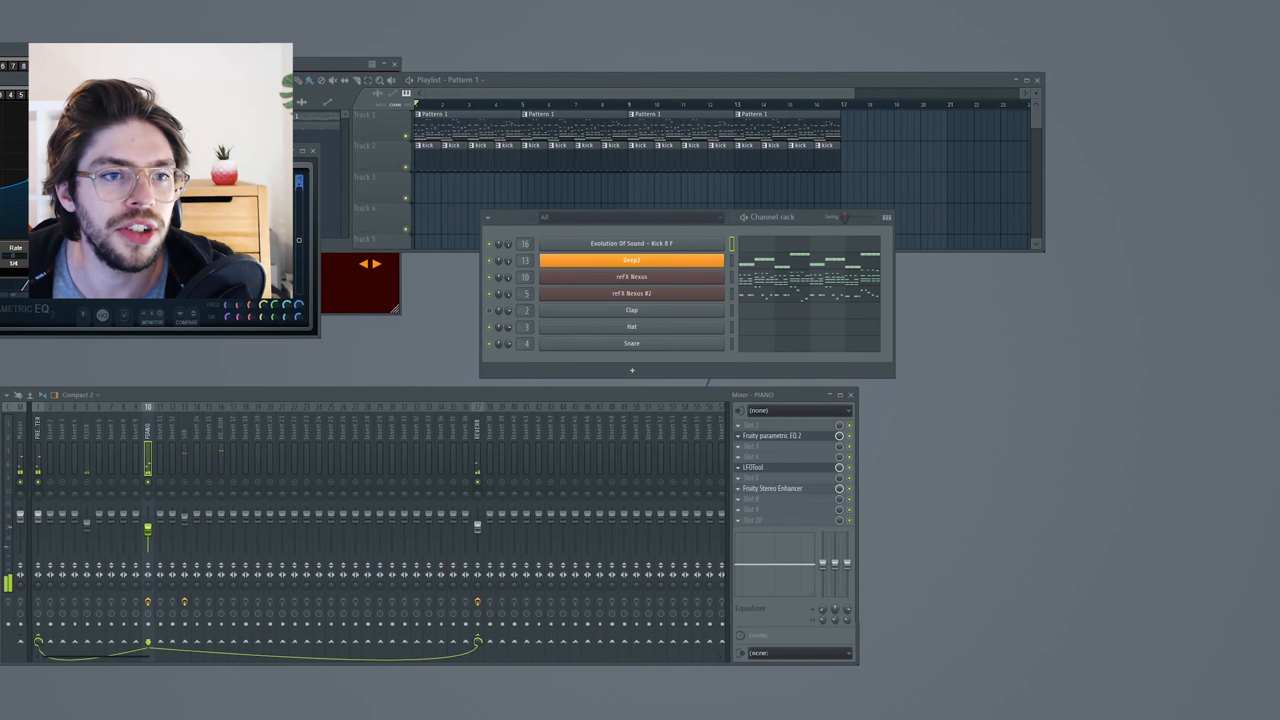
# Step: Unsolo the PIANO mixer track during playback, then load LFOTool in the fourth effect slot of the PLUCK track and play
pyautogui.press('space')
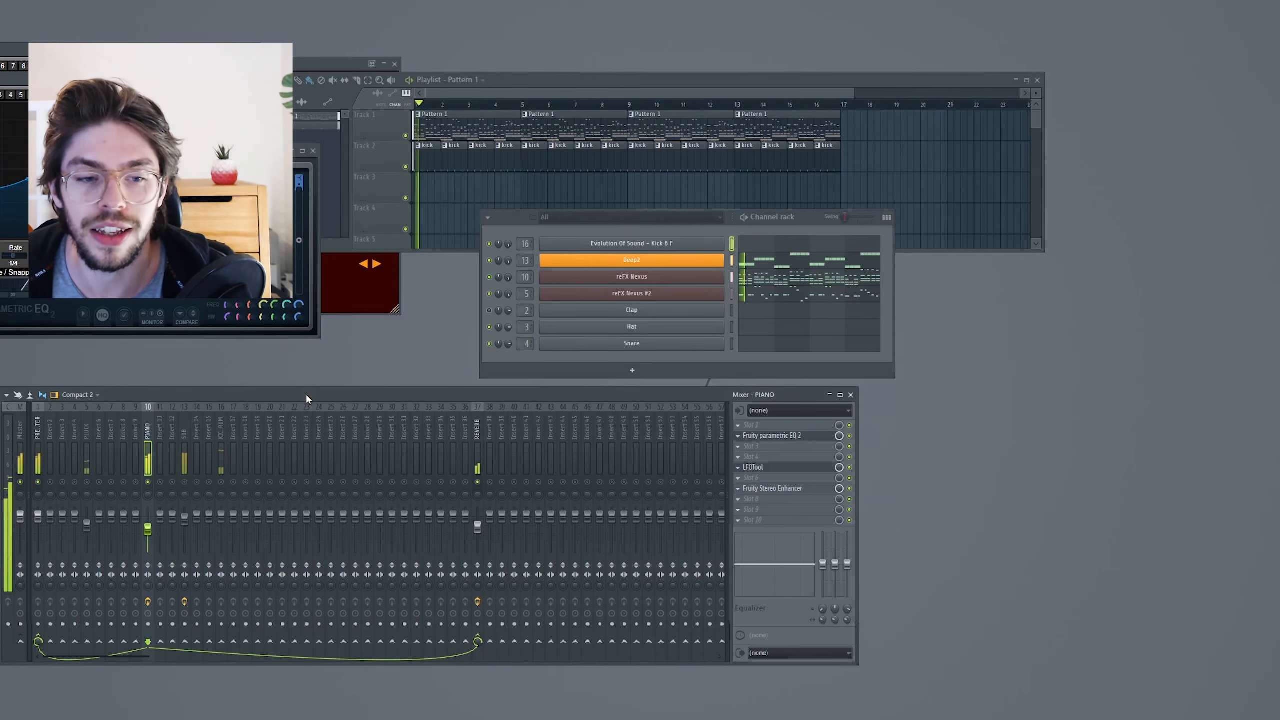
pyautogui.rightClick(149, 483)
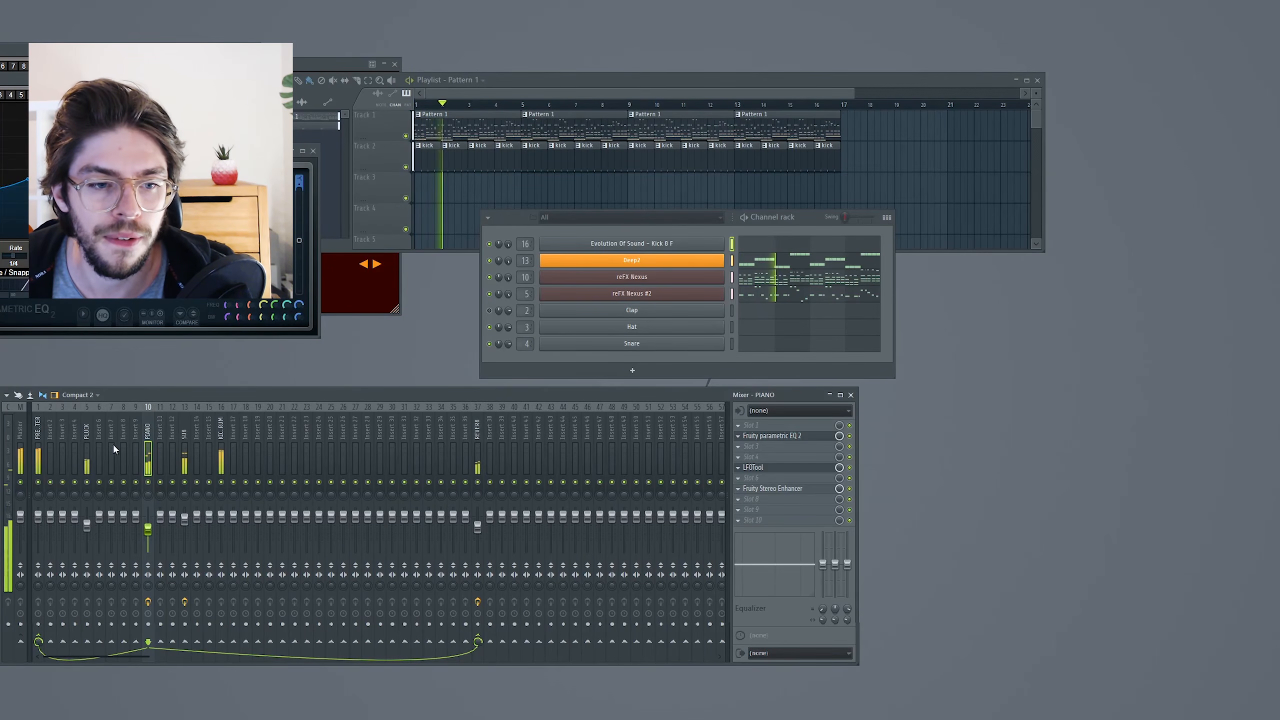
pyautogui.click(87, 456)
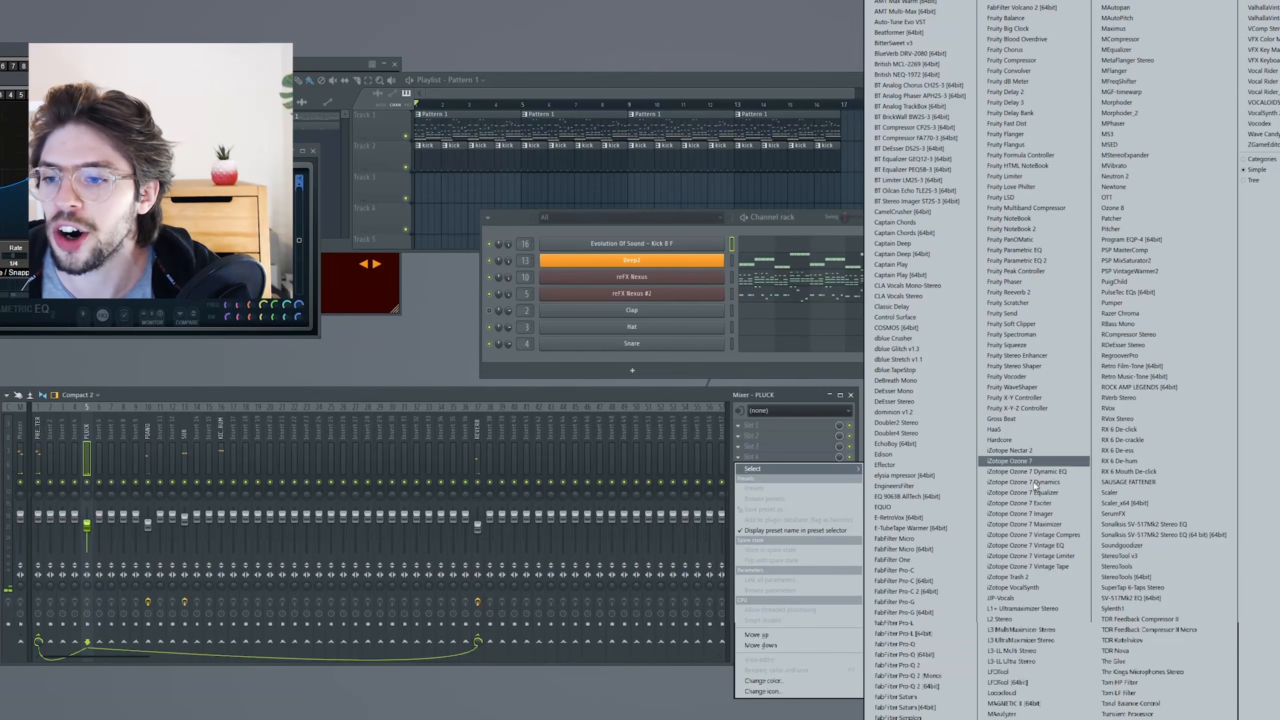
pyautogui.click(1010, 683)
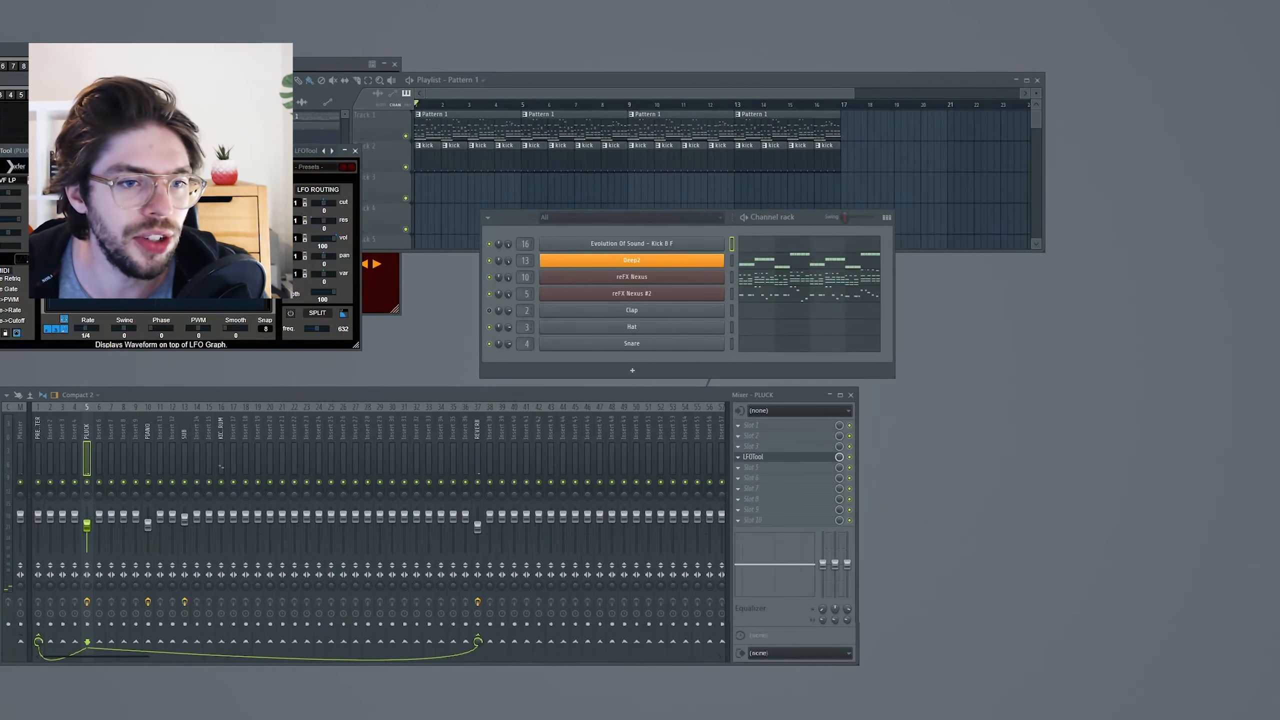
pyautogui.press('space')
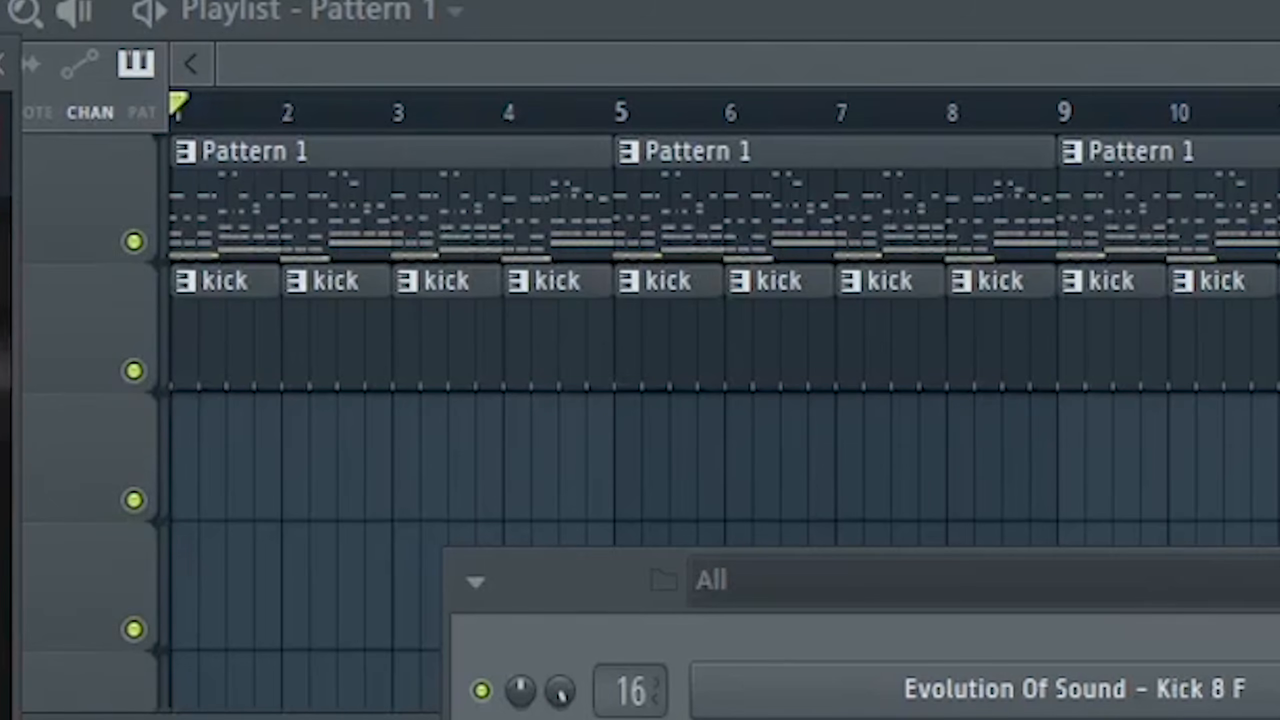
# Step: Place the Evolution Of Sound Drum Loop 6 105 BPM on playlist track 3 and fill track 4 with a new SNARE pattern up to bar 17
pyautogui.moveTo(603, 171); pyautogui.dragTo(434, 191)
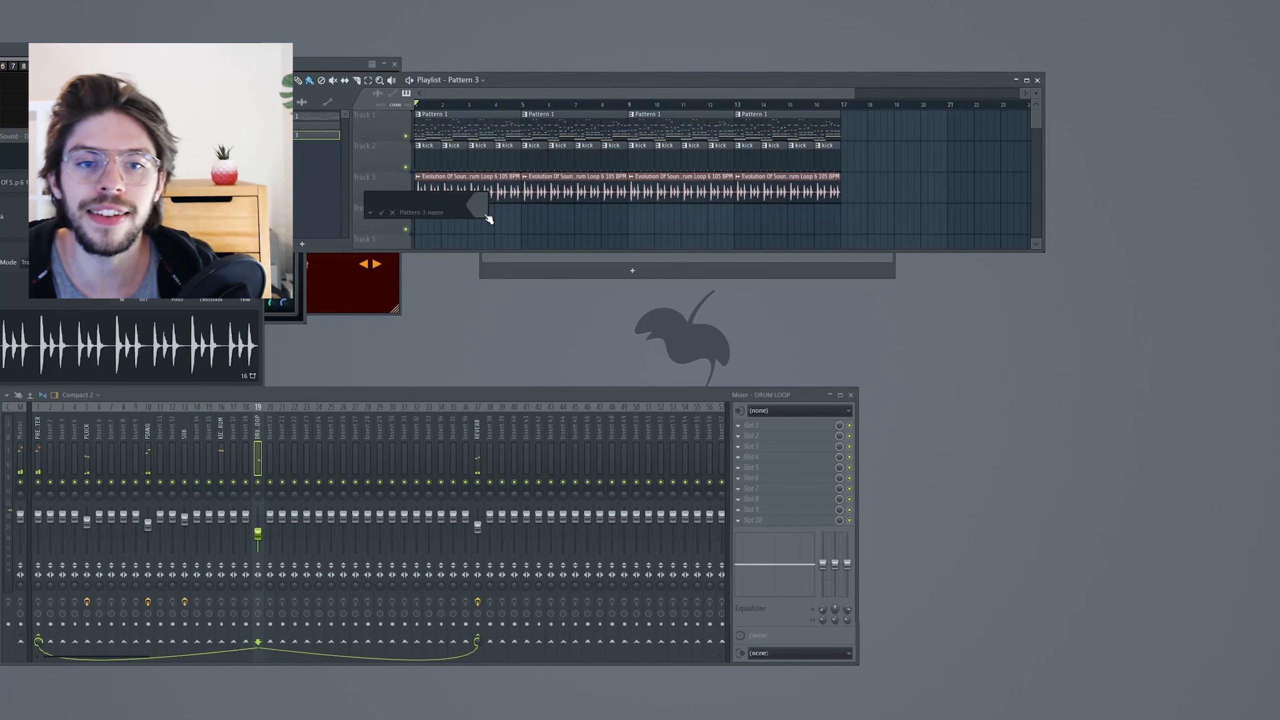
pyautogui.press('Return')
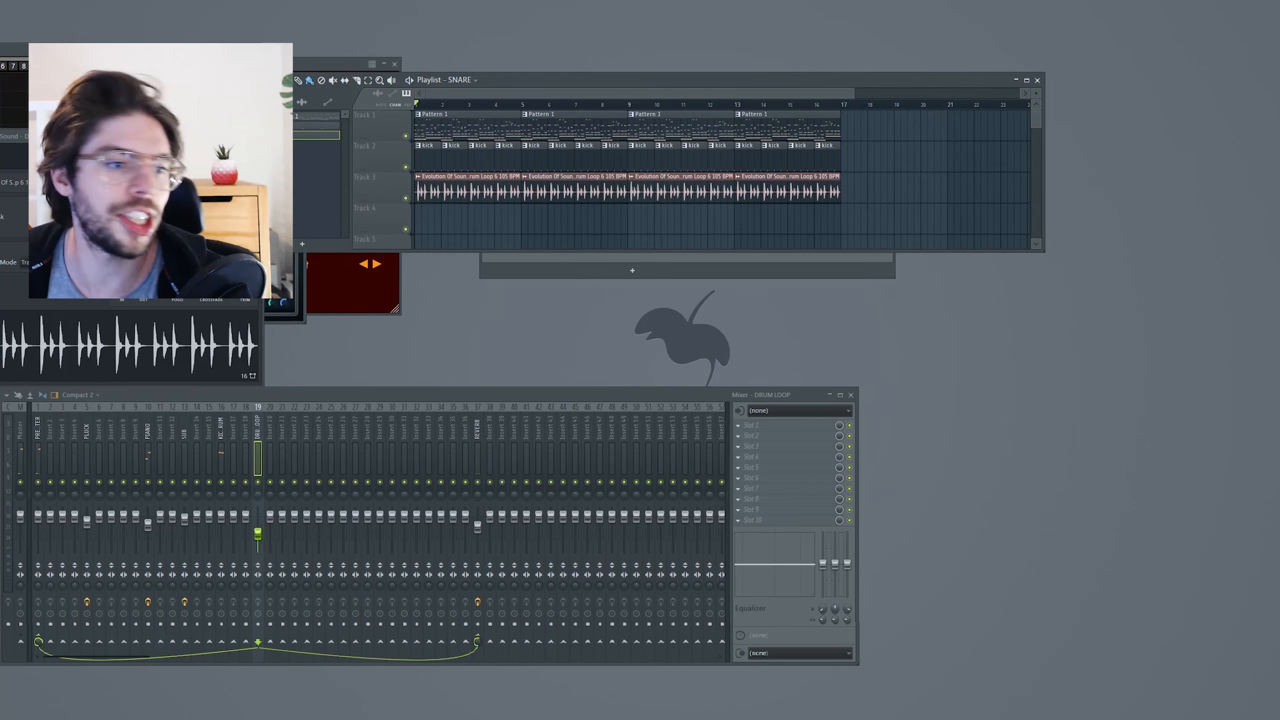
pyautogui.moveTo(448, 231); pyautogui.dragTo(836, 220)
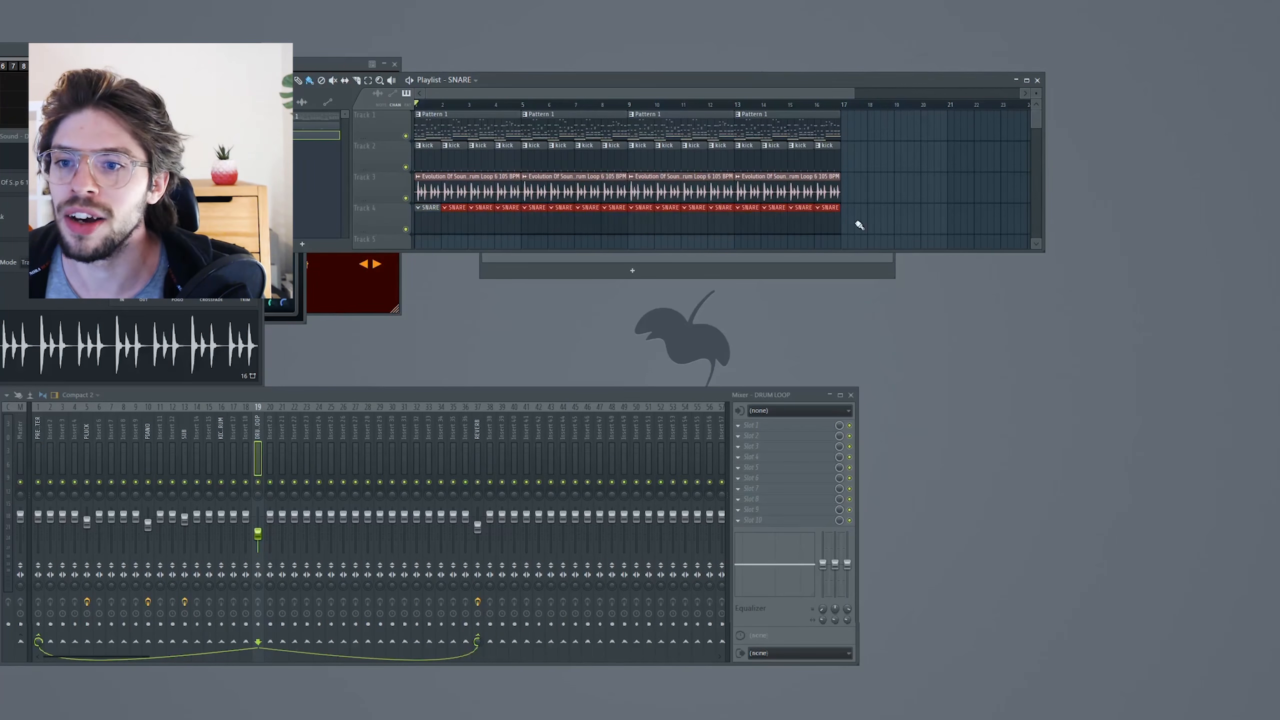
# Step: Add dt01_classicsnare_squash909long as a new channel and place C5 snare hits on beats 2 and 4, with all channels shown
pyautogui.click(594, 218)
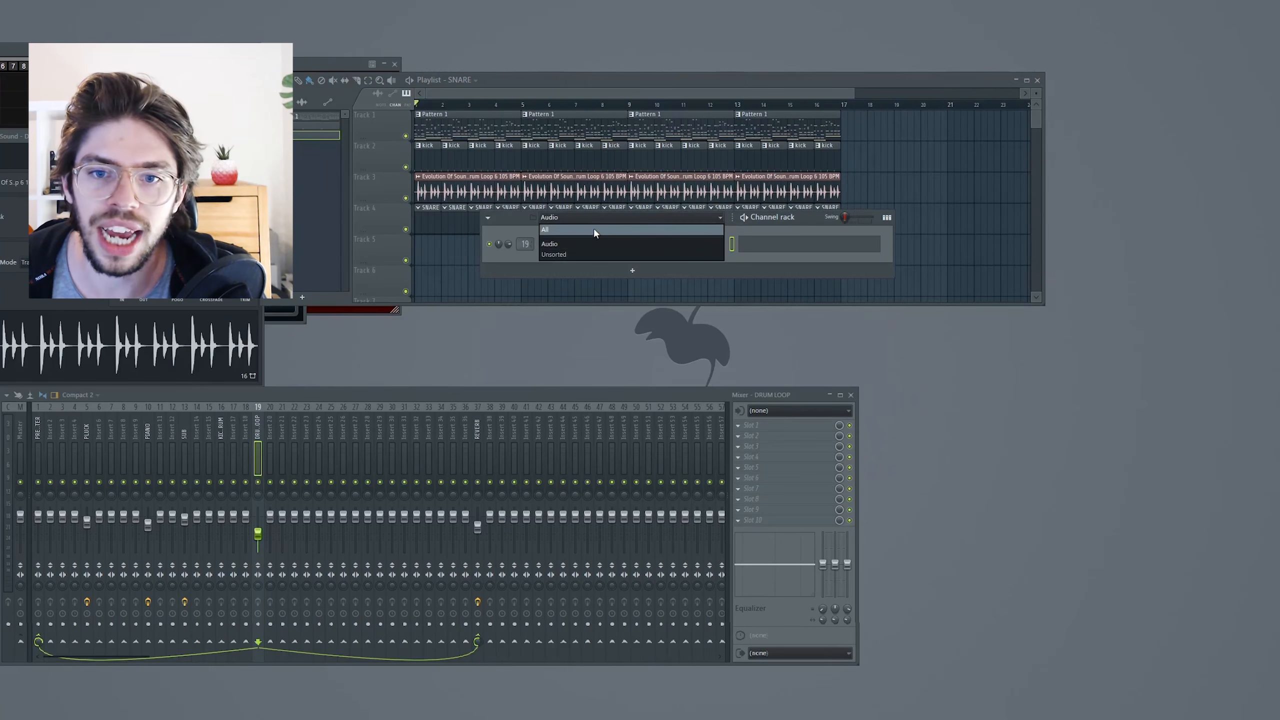
pyautogui.click(593, 230)
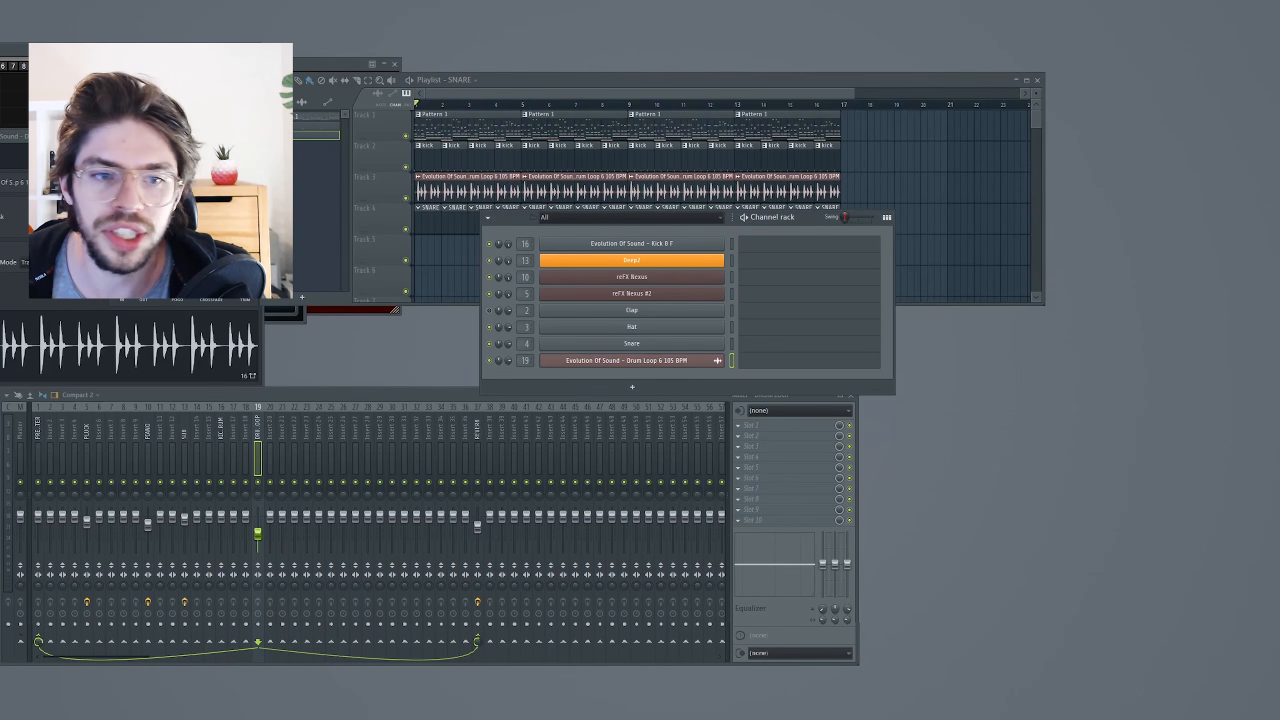
pyautogui.moveTo(1, 373); pyautogui.dragTo(328, 384)
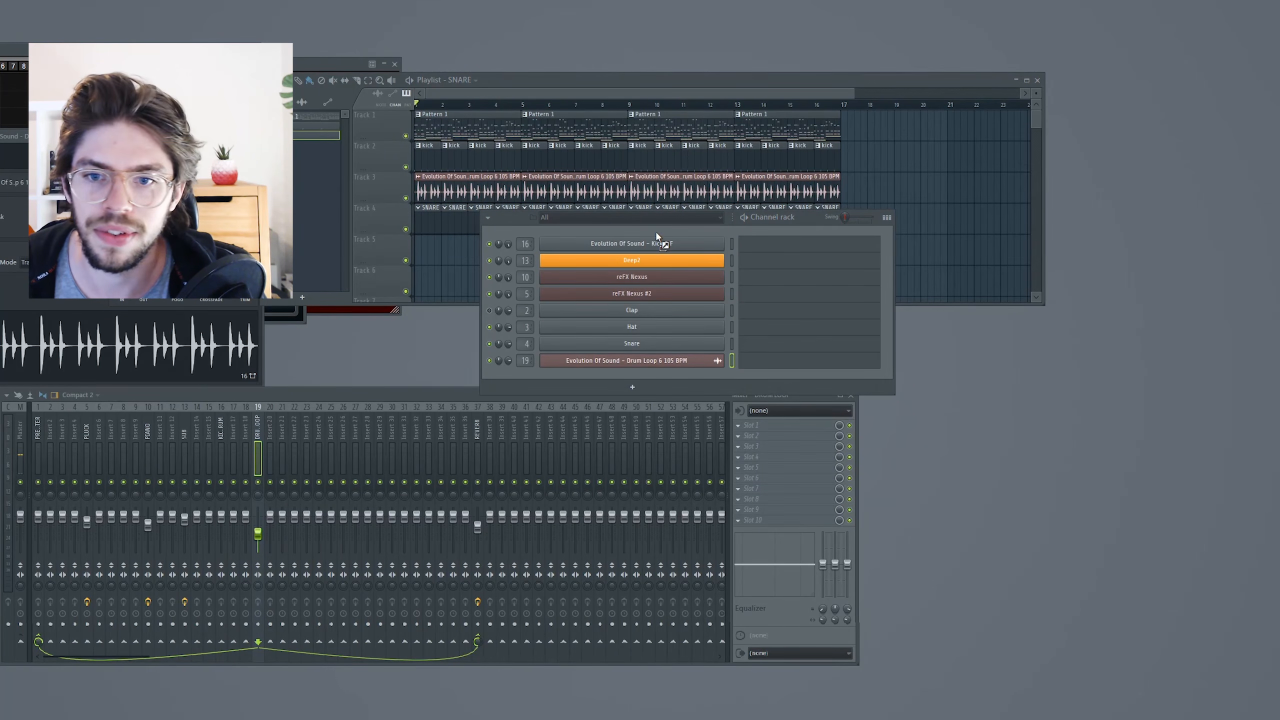
pyautogui.moveTo(656, 233); pyautogui.dragTo(657, 234)
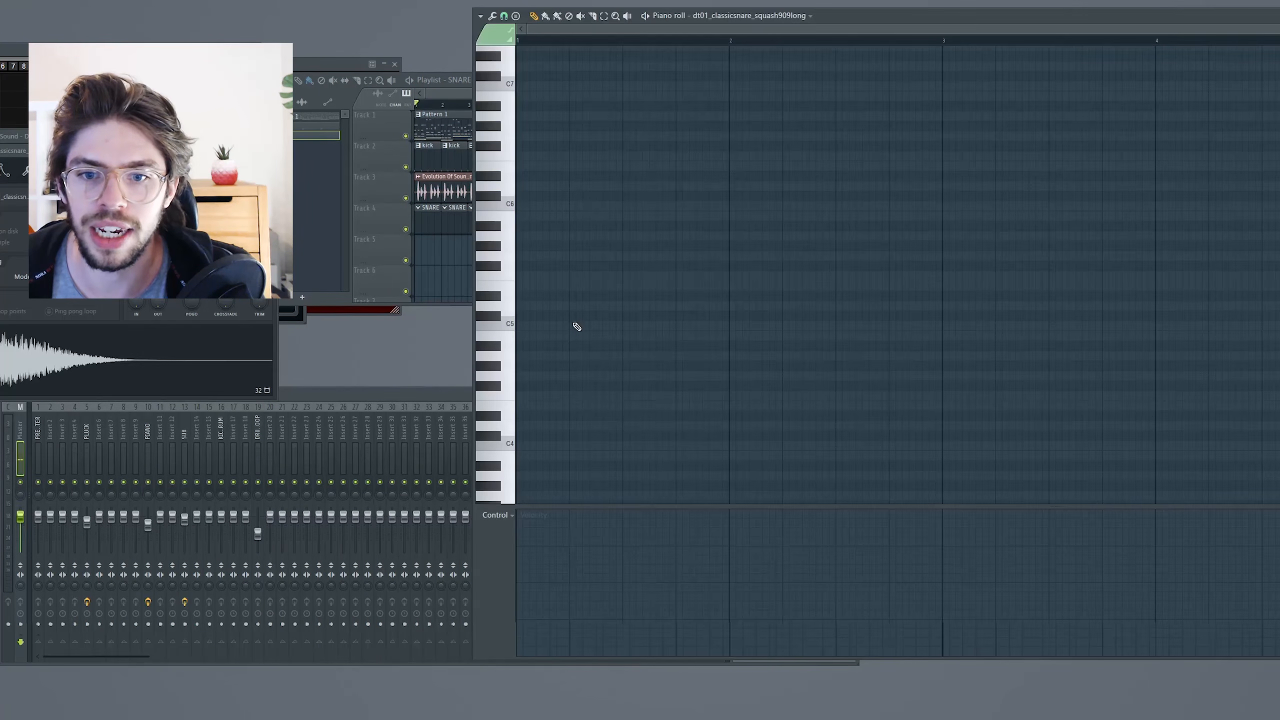
pyautogui.click(574, 327)
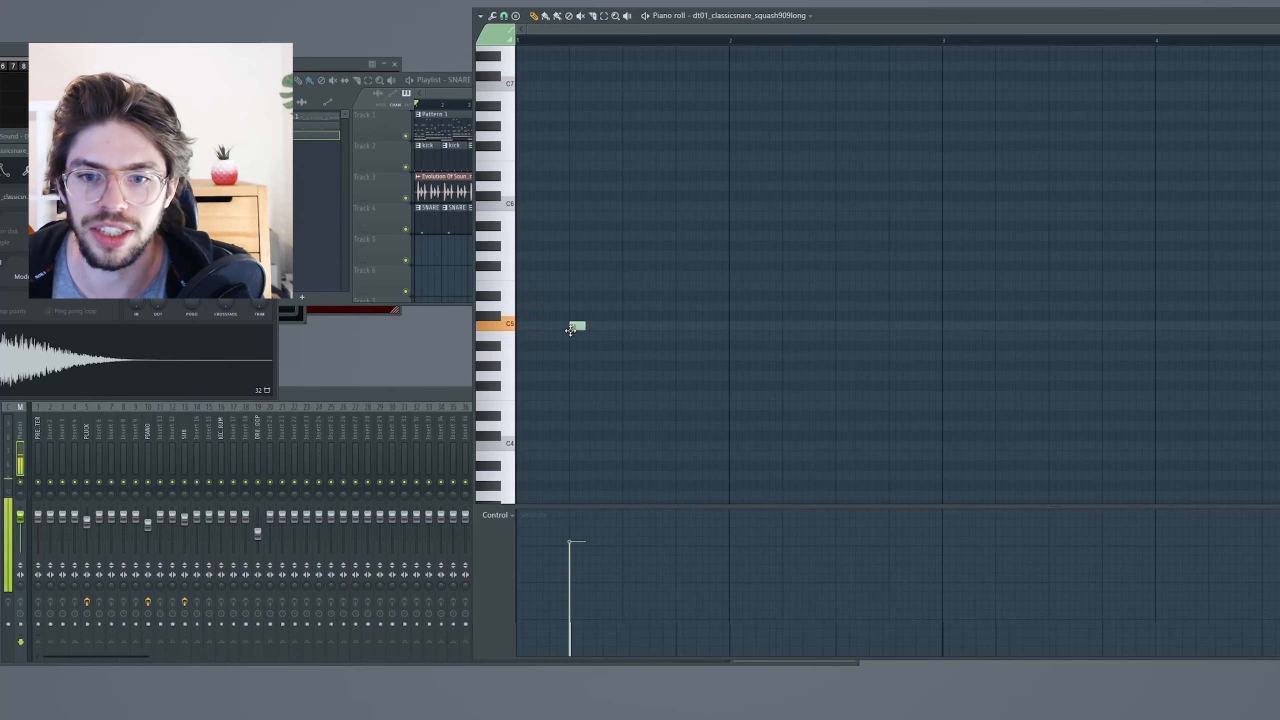
pyautogui.press('space')
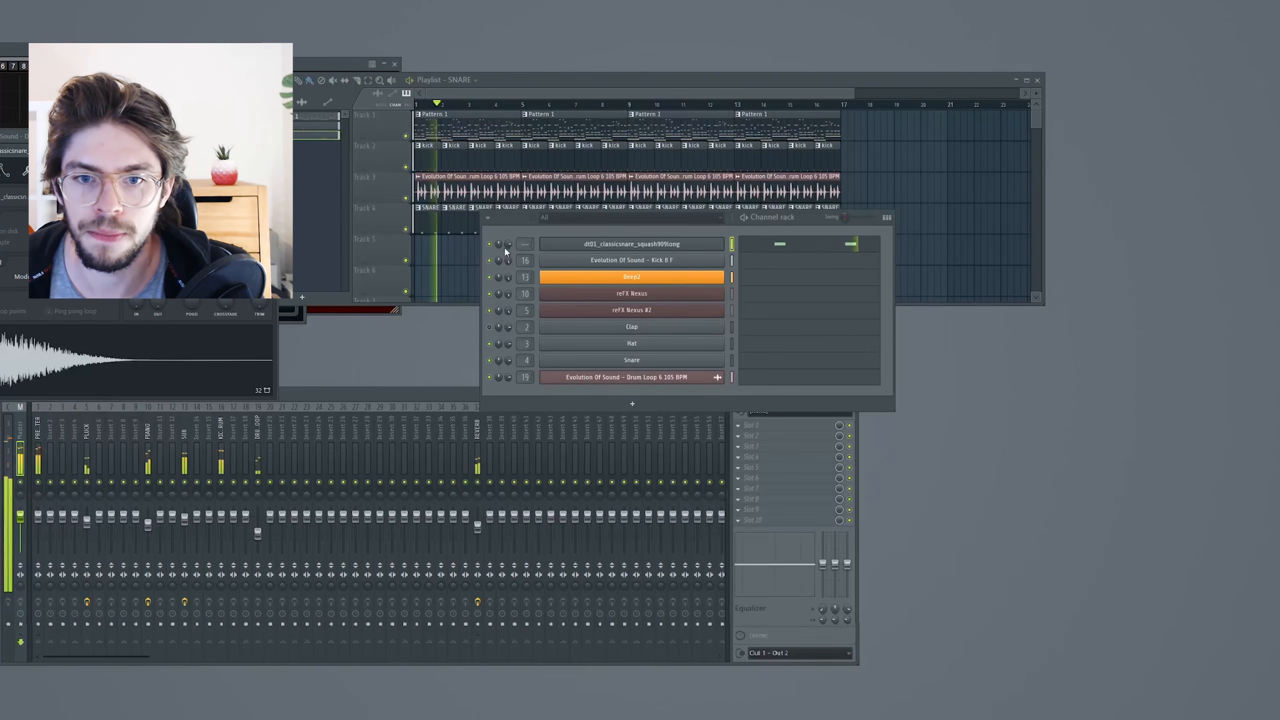
# Step: Route the snare to mixer insert 22, audition the classic snare samples and layer dt01_classicsnare_909nuke2 on the same beats
pyautogui.click(270, 454)
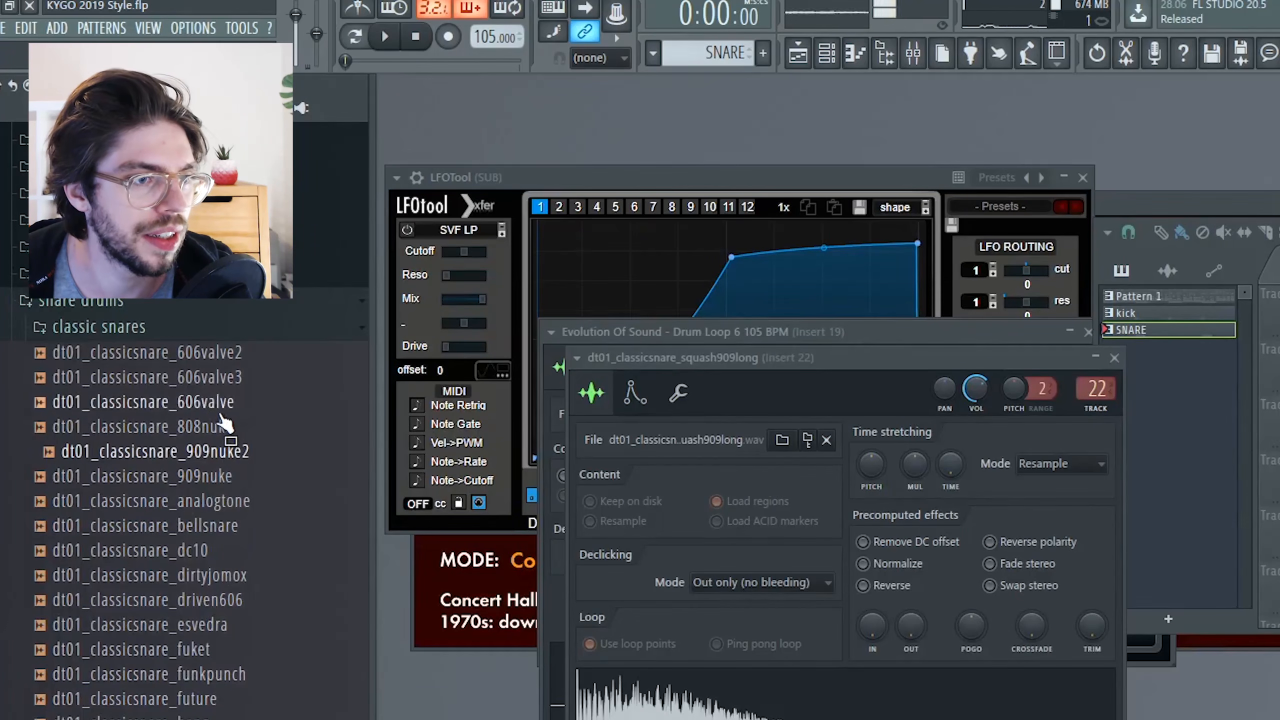
pyautogui.click(219, 413)
pyautogui.click(220, 430)
pyautogui.click(220, 456)
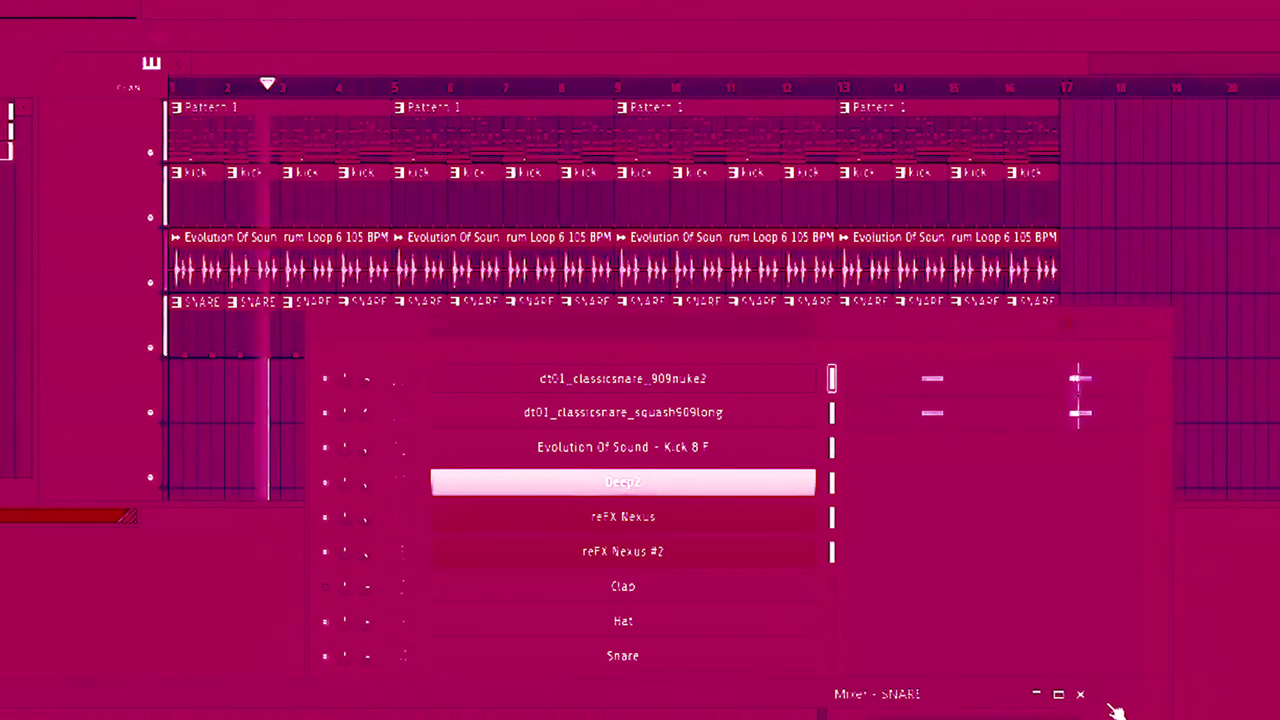
# Step: Load the preset 090: BS Moog Bass in a new Sylenth1 channel and audition its bass line with snare, kick and Deep2 muted
pyautogui.rightClick(722, 293)
pyautogui.moveTo(805, 372)
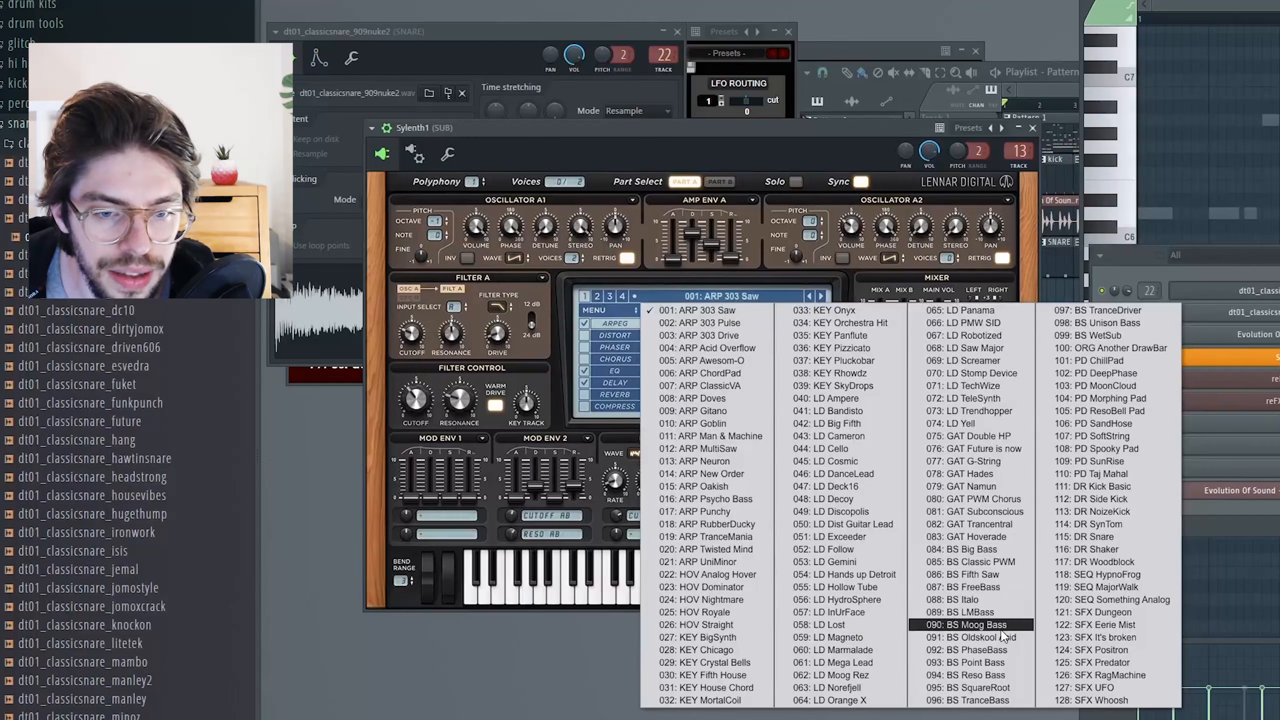
pyautogui.click(972, 620)
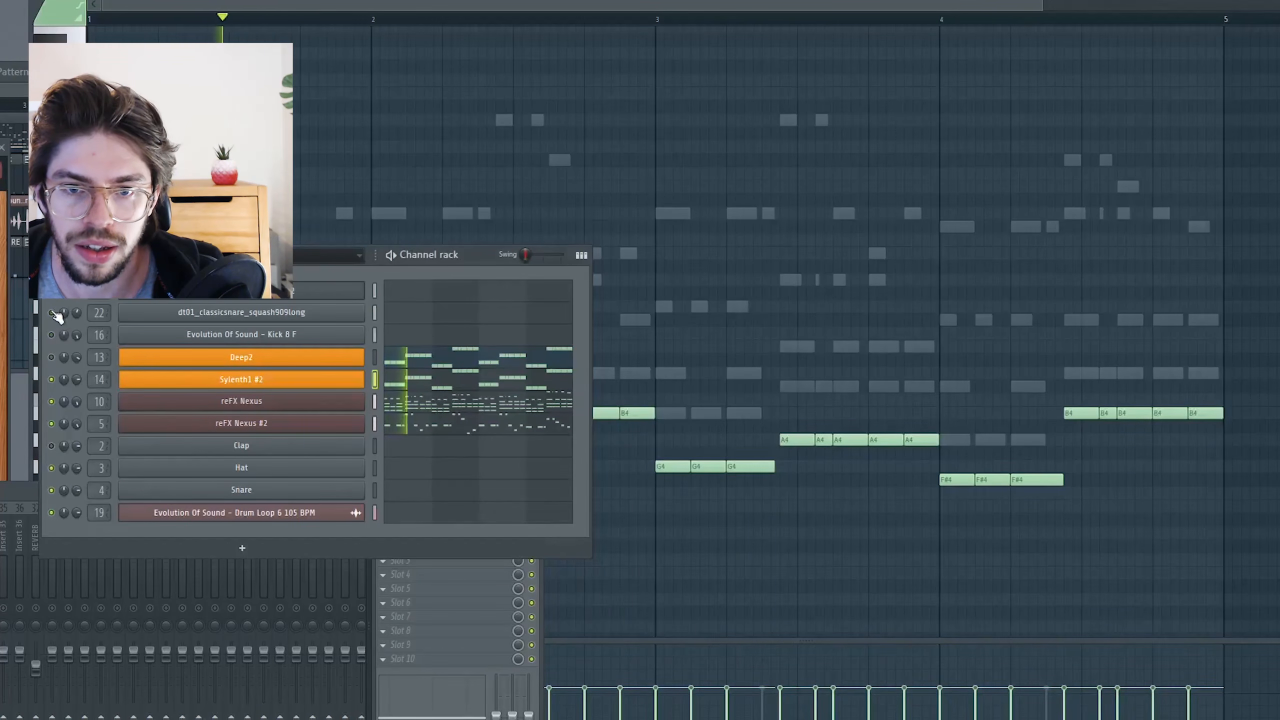
pyautogui.click(403, 382)
pyautogui.press('Escape')
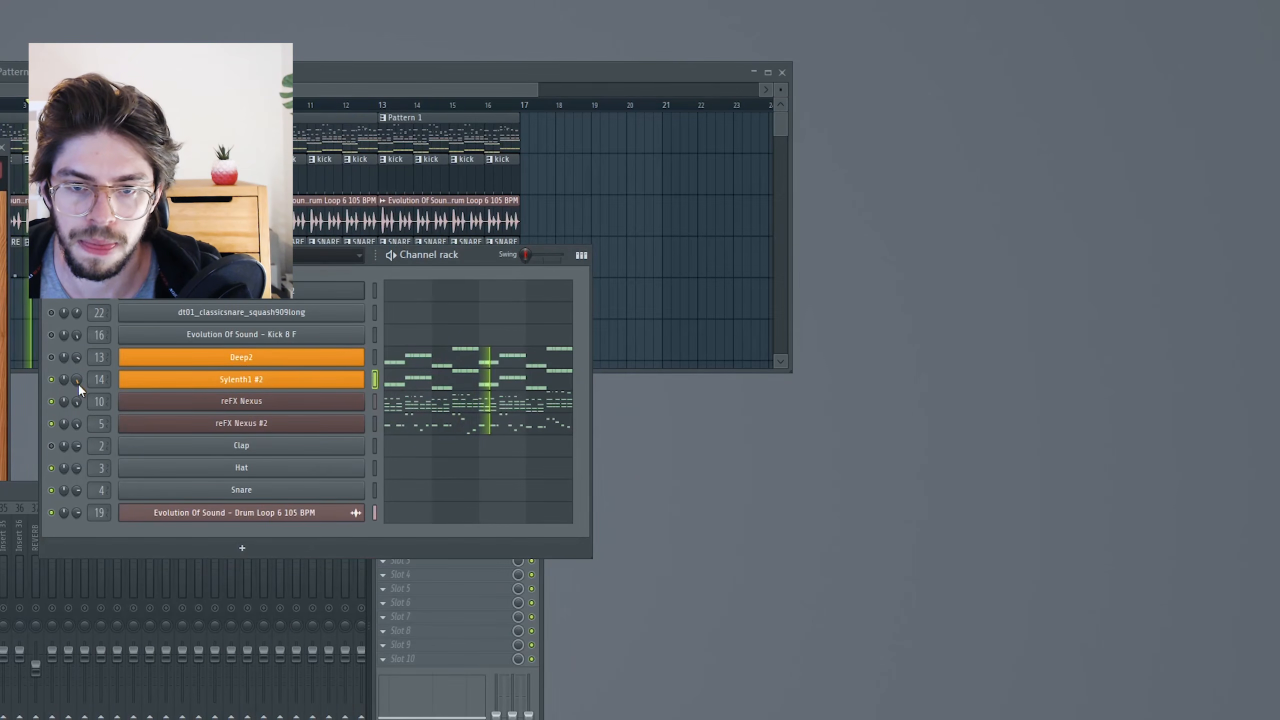
pyautogui.click(50, 530)
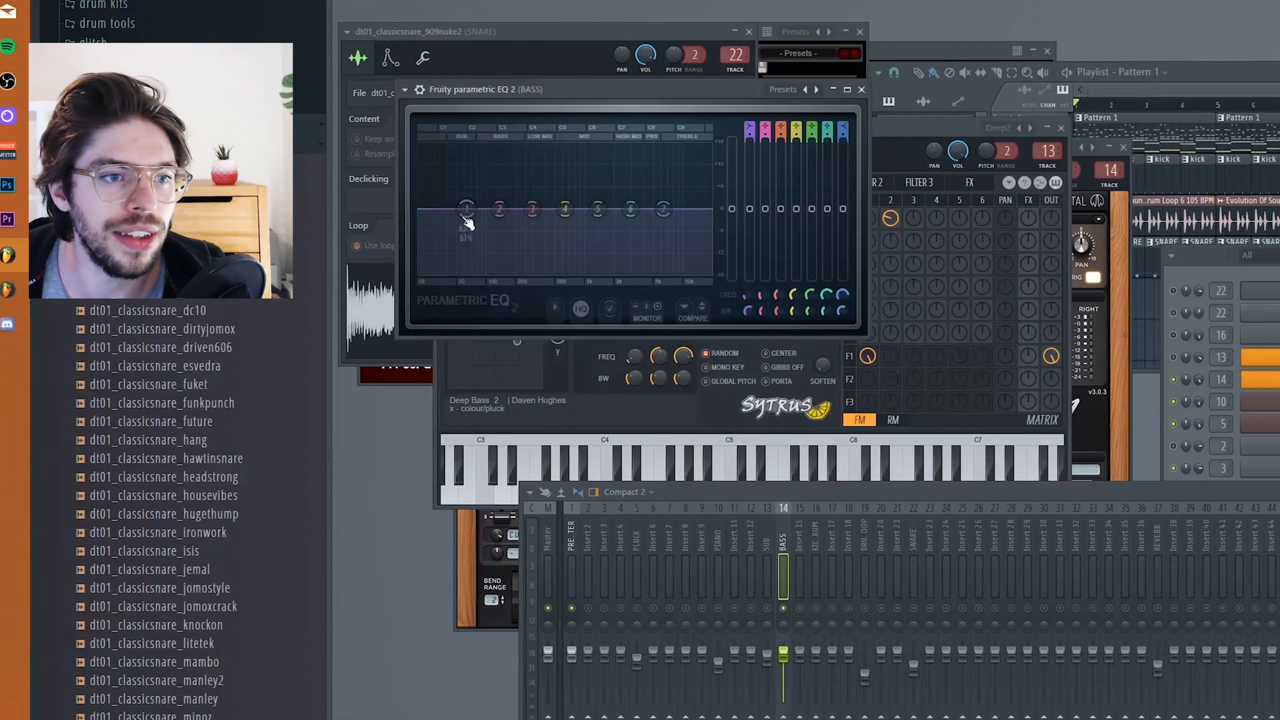
# Step: Set band 1 of the BASS track's Fruity parametric EQ 2 to a high-pass filter
pyautogui.rightClick(466, 207)
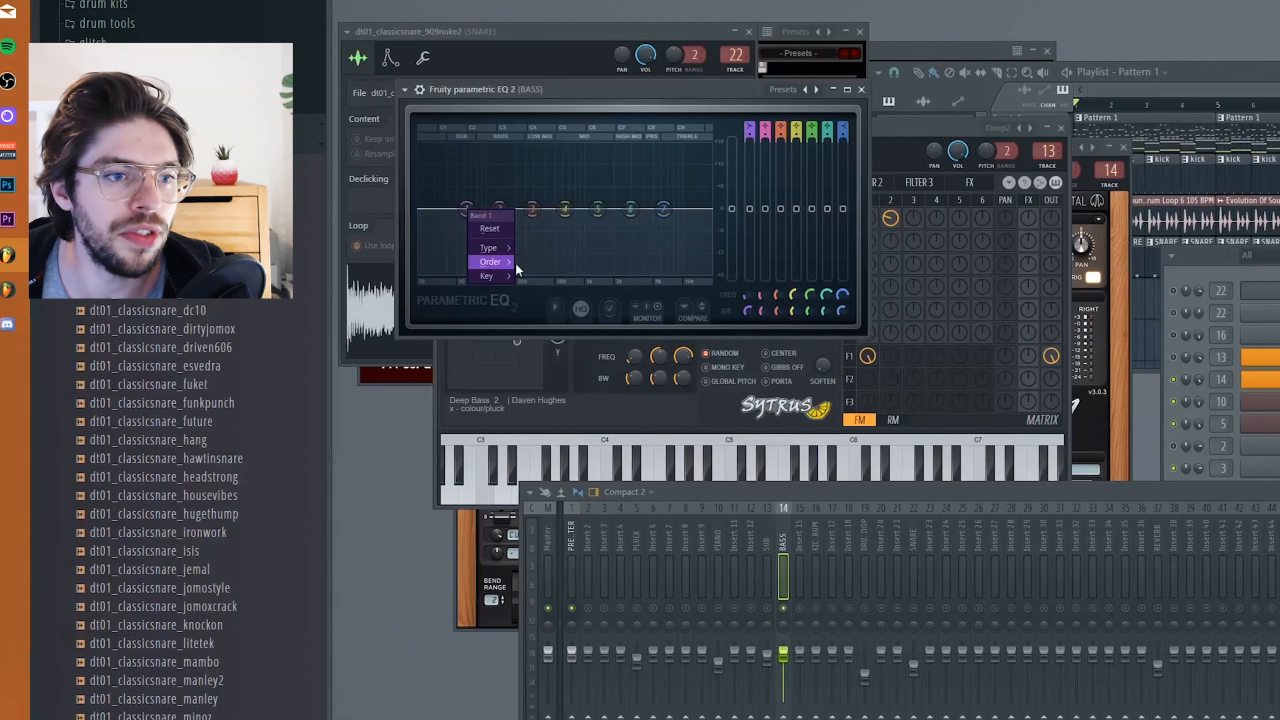
pyautogui.moveTo(488, 247)
pyautogui.click(550, 289)
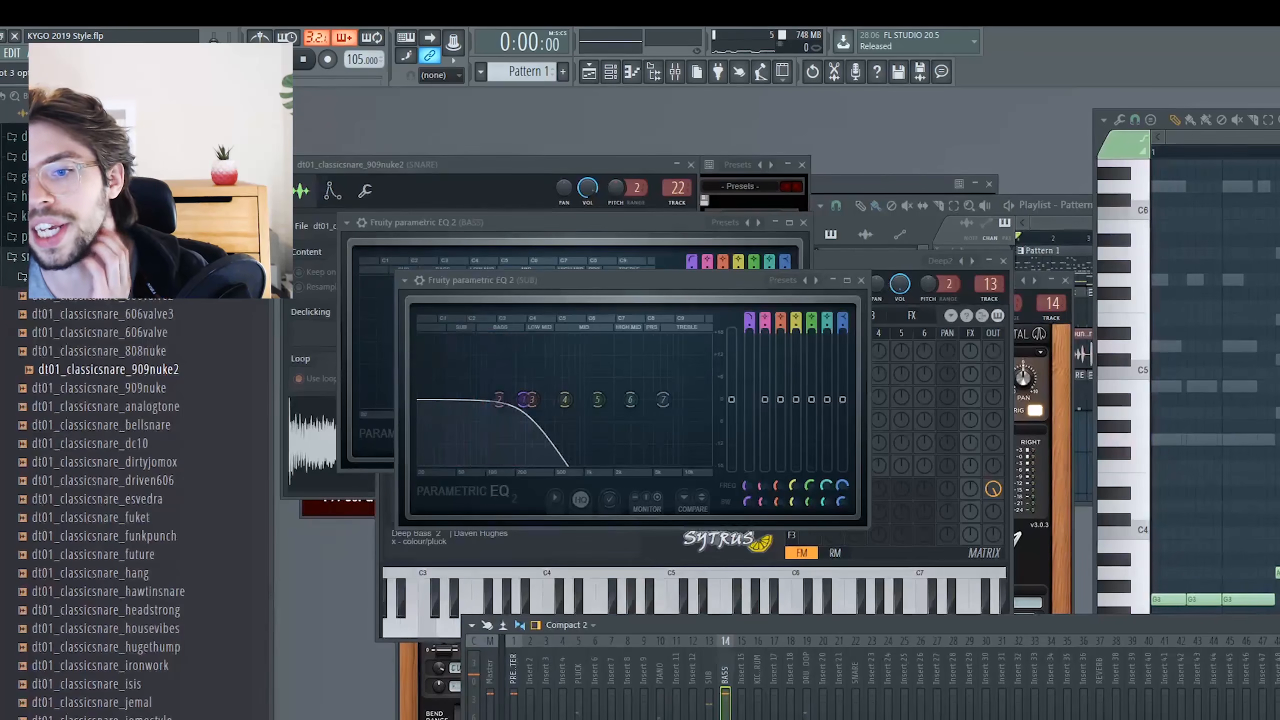
# Step: Pull band 7 down and cut band 4 by about 12 dB in the BASS track's parametric EQ, checking the result in playback
pyautogui.click(599, 254)
pyautogui.moveTo(597, 345); pyautogui.dragTo(607, 405)
pyautogui.press('space')
pyautogui.moveTo(506, 342); pyautogui.dragTo(505, 383)
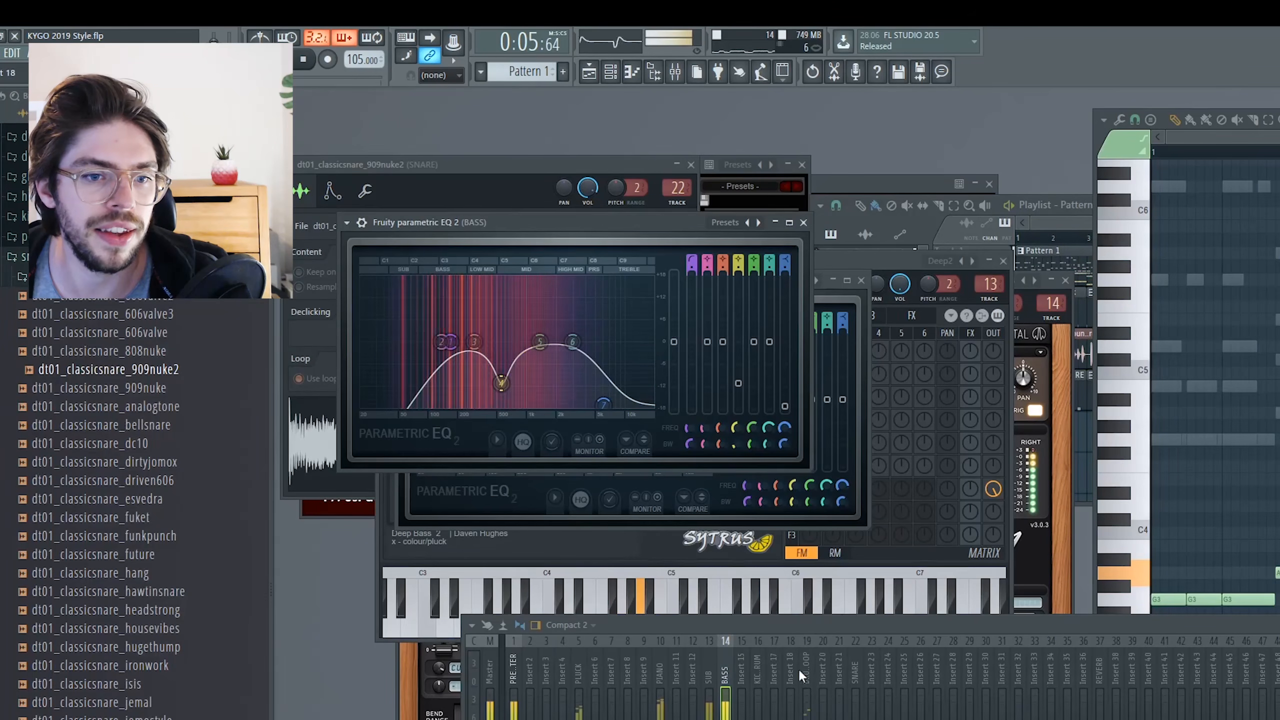
pyautogui.press('space')
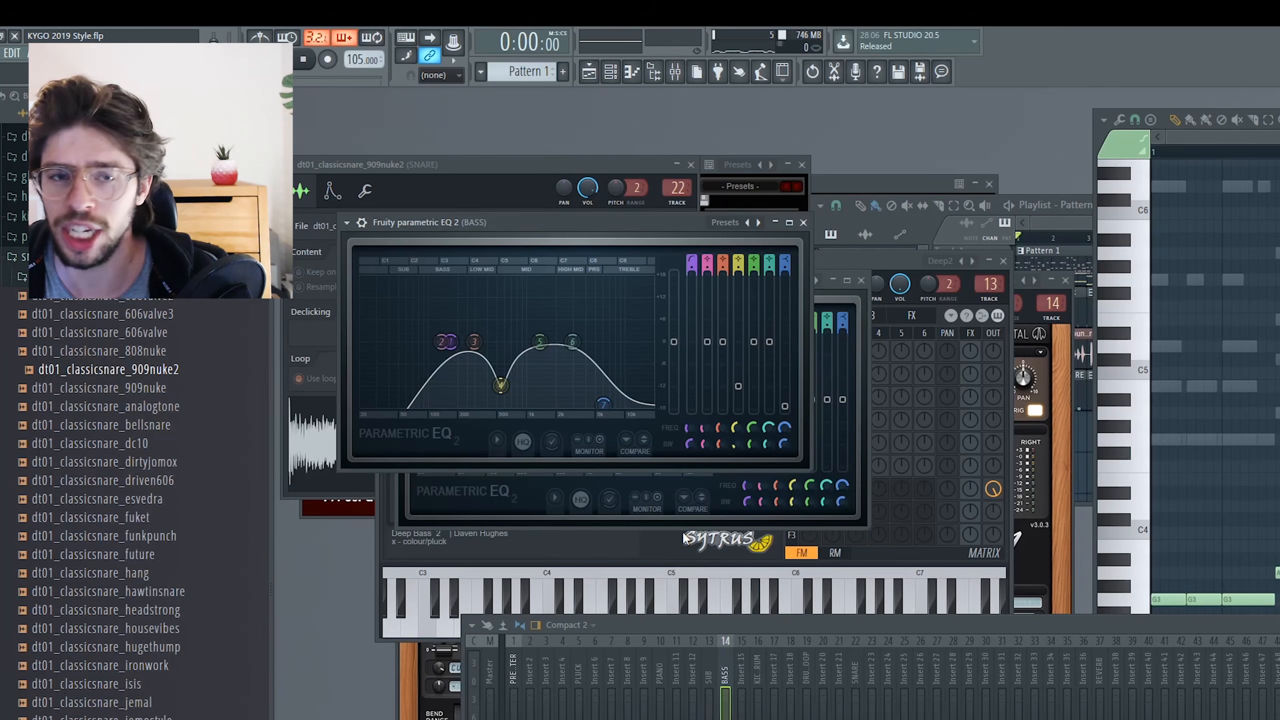
pyautogui.press('space')
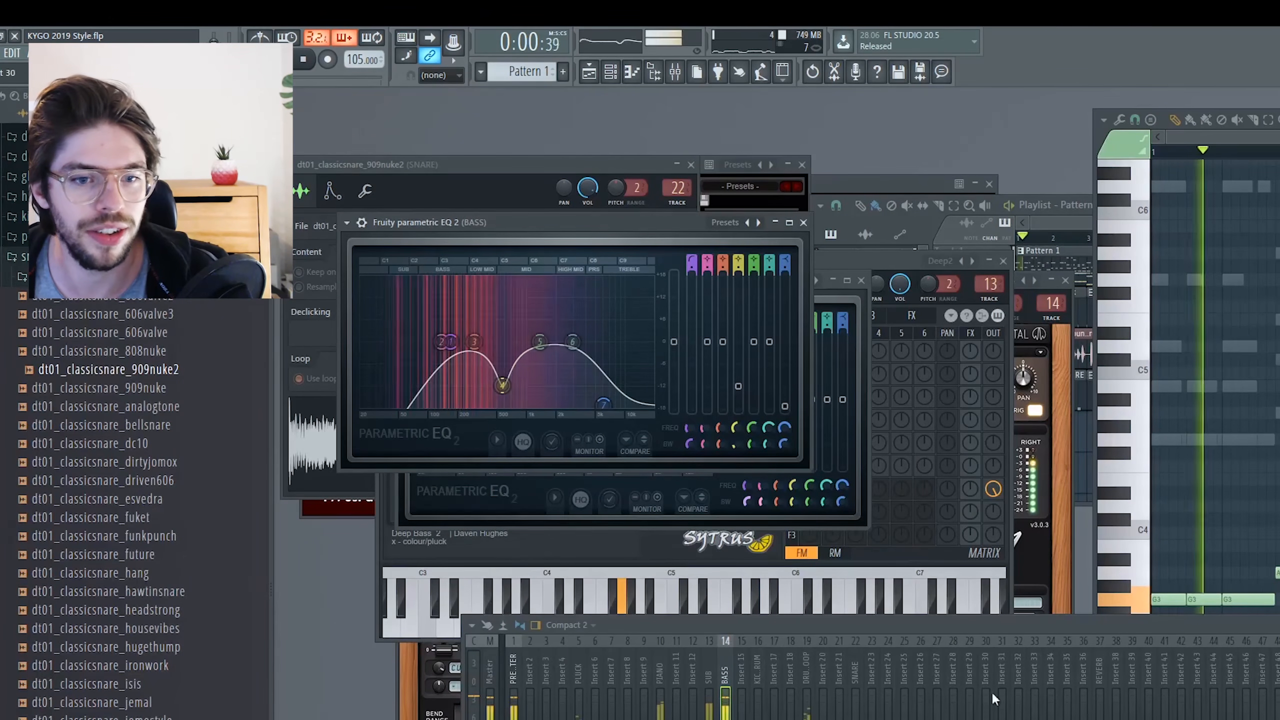
pyautogui.press('space')
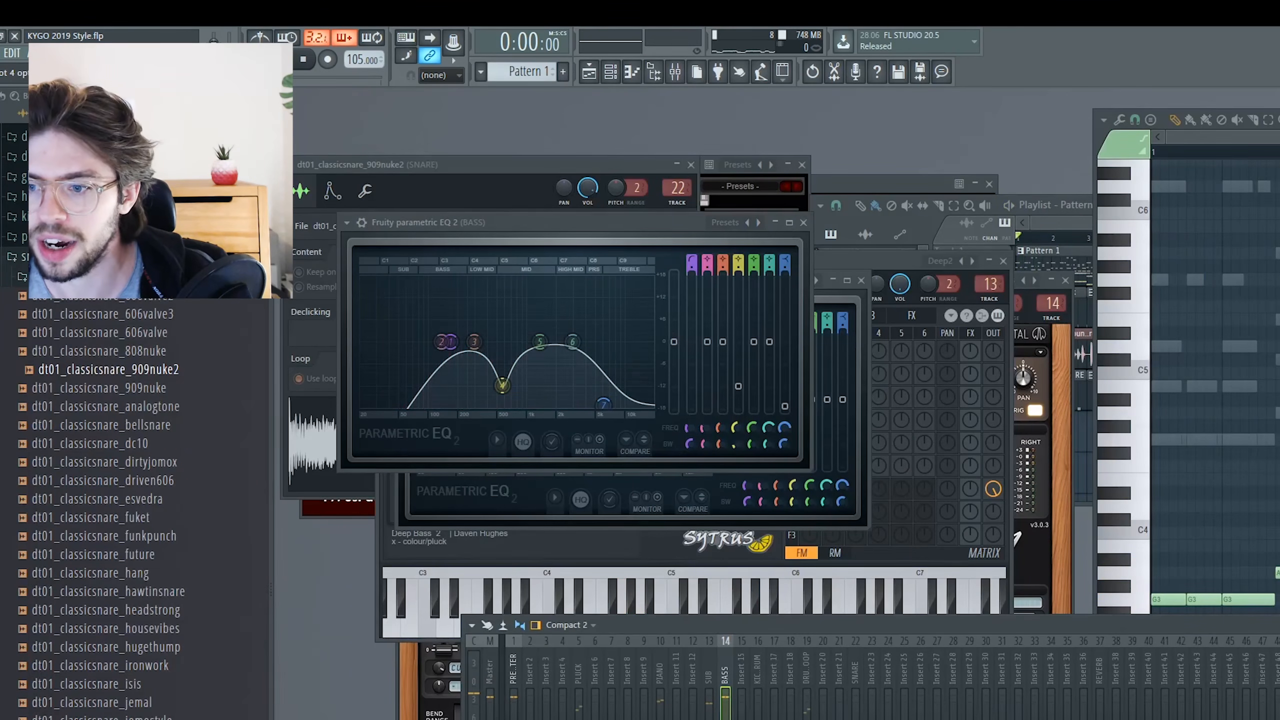
# Step: Load RBass Mono in the fourth effect slot of the BASS track and adjust its intensity and frequency
pyautogui.click(1278, 716)
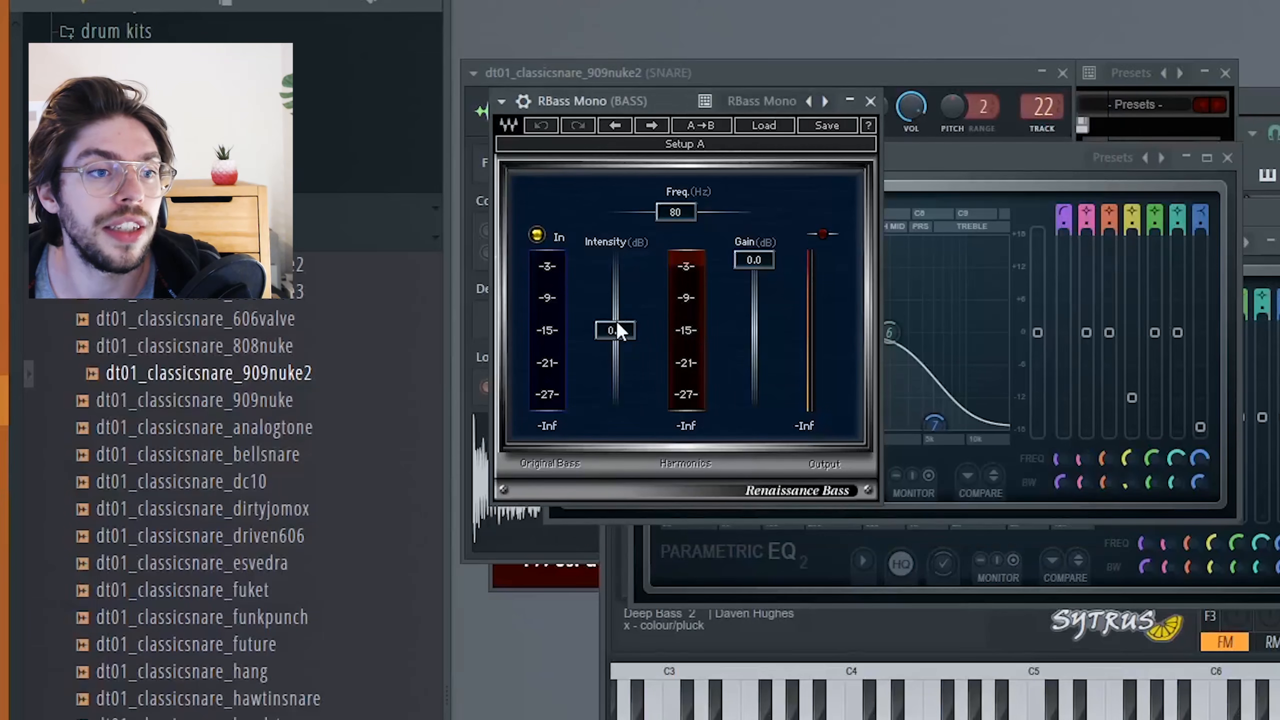
pyautogui.moveTo(386, 338); pyautogui.dragTo(386, 324)
pyautogui.moveTo(676, 212)
pyautogui.mouseDown()
pyautogui.moveTo(729, 216)
pyautogui.moveTo(696, 218)
pyautogui.mouseUp()
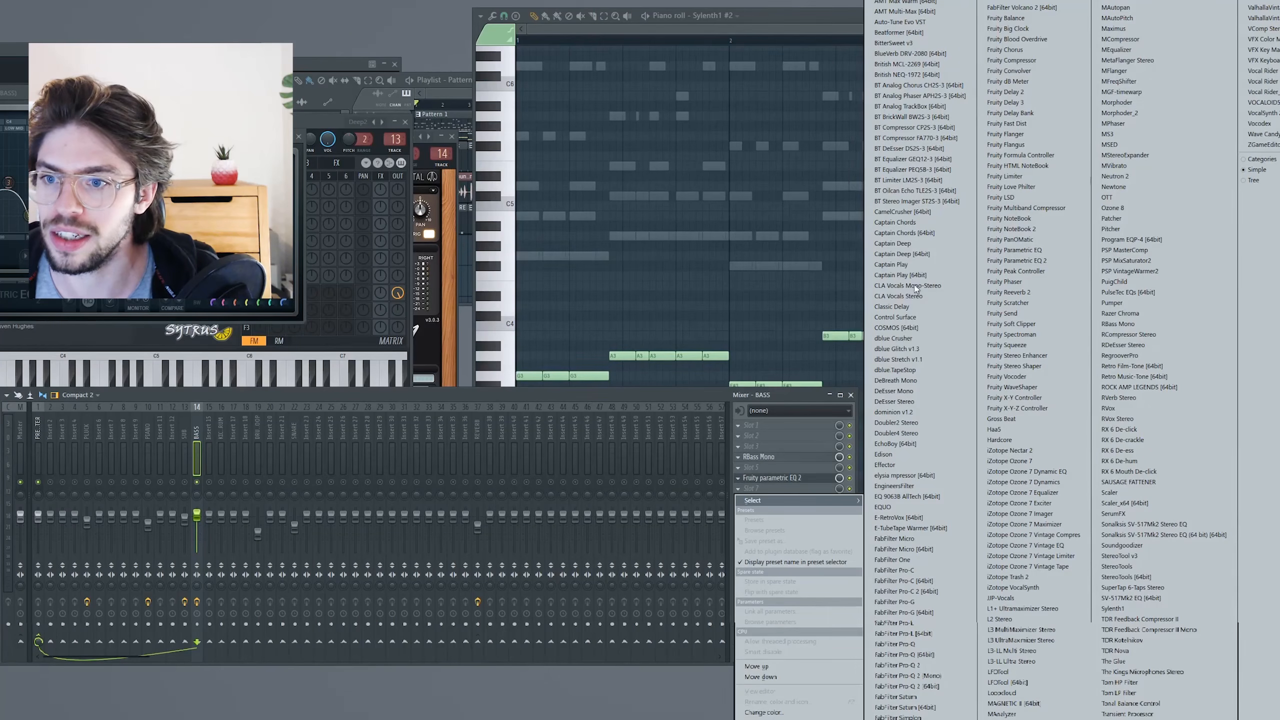
# Step: Load CamelCrusher on the BASS track with the compressor amount raised, Phat Mode off and the filter on with its cutoff opened
pyautogui.click(902, 212)
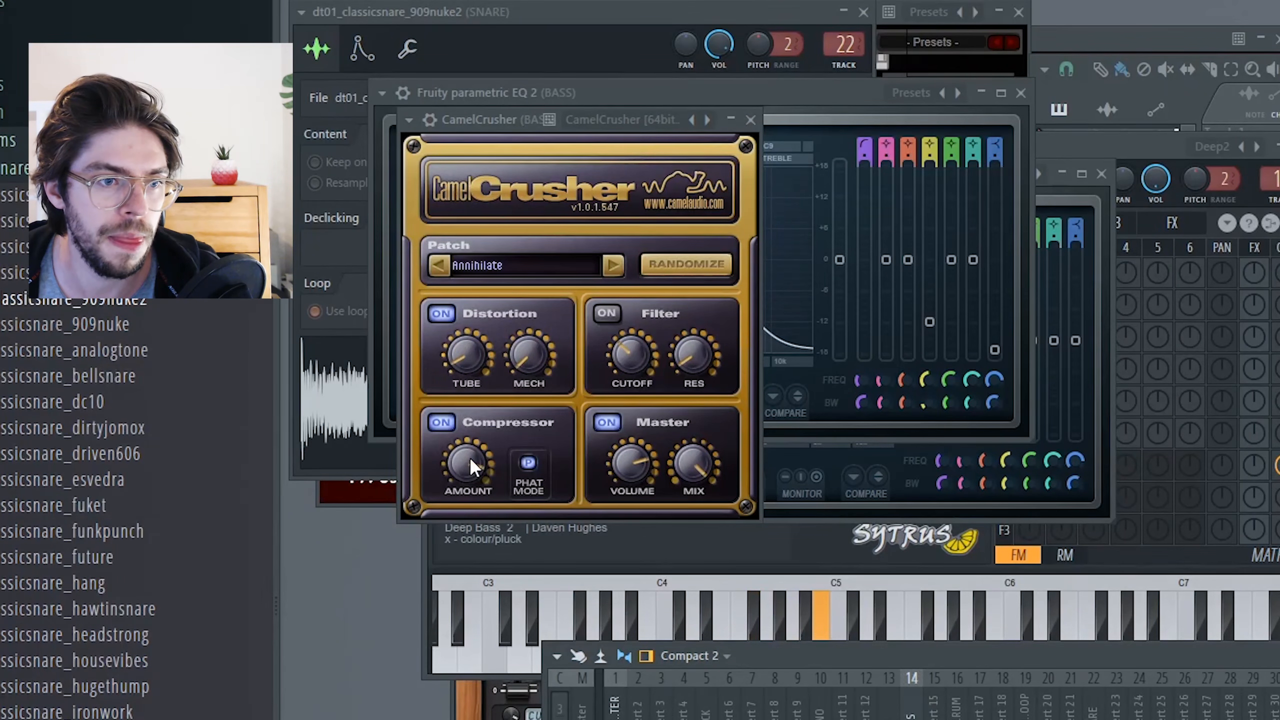
pyautogui.moveTo(470, 457); pyautogui.dragTo(528, 479)
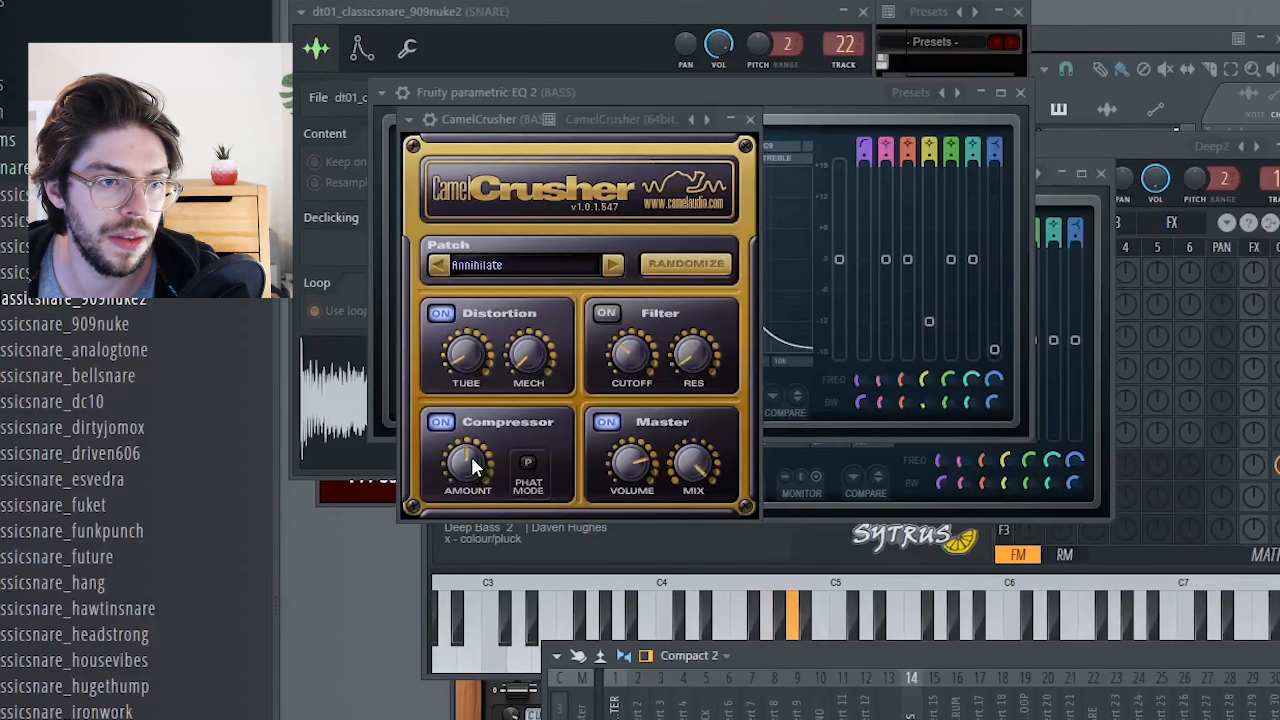
pyautogui.moveTo(622, 354); pyautogui.dragTo(607, 312)
pyautogui.click(607, 313)
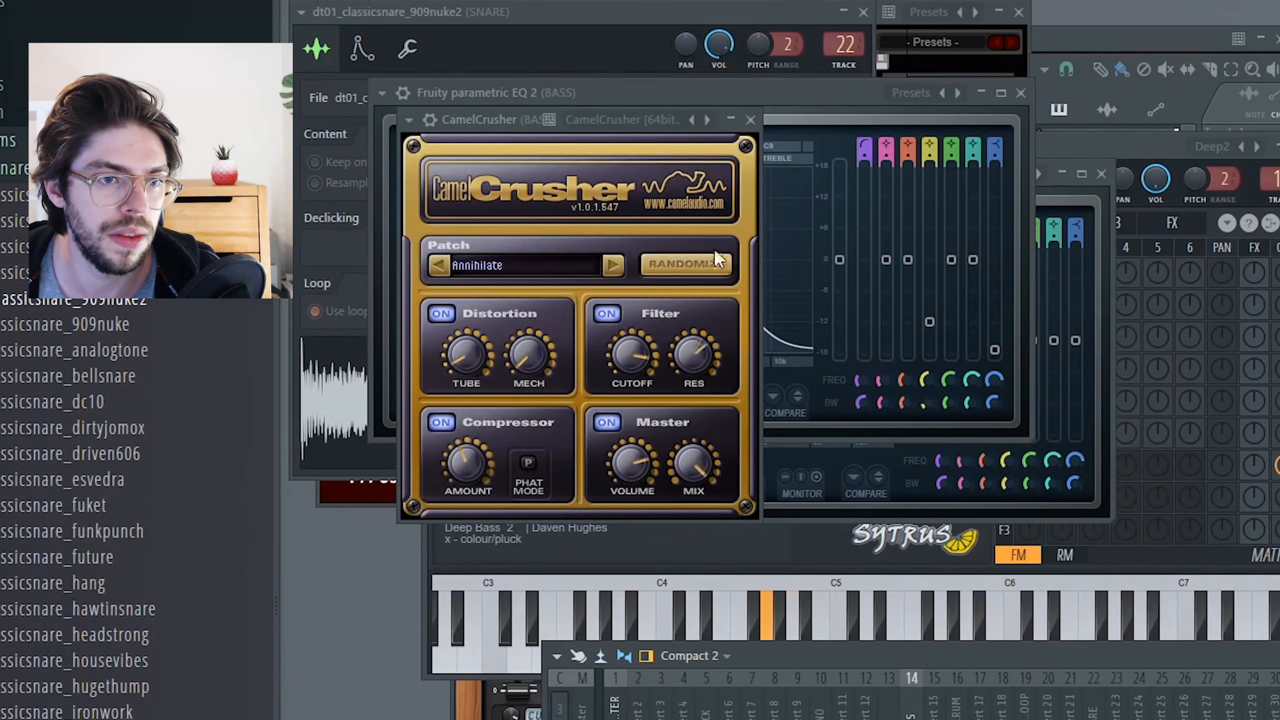
pyautogui.click(751, 120)
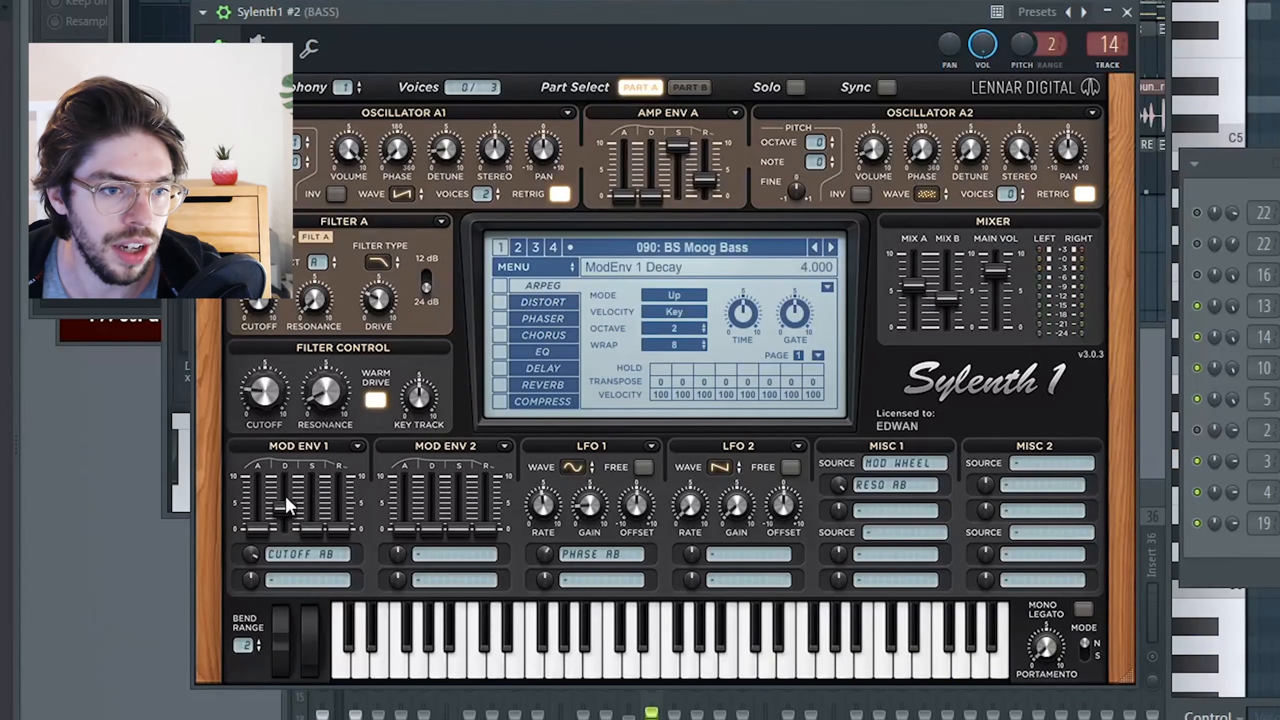
# Step: Switch the BASS Sylenth1 to Part B and raise the Mod Env 1 decay to about 5.5 with a slight sustain
pyautogui.click(690, 87)
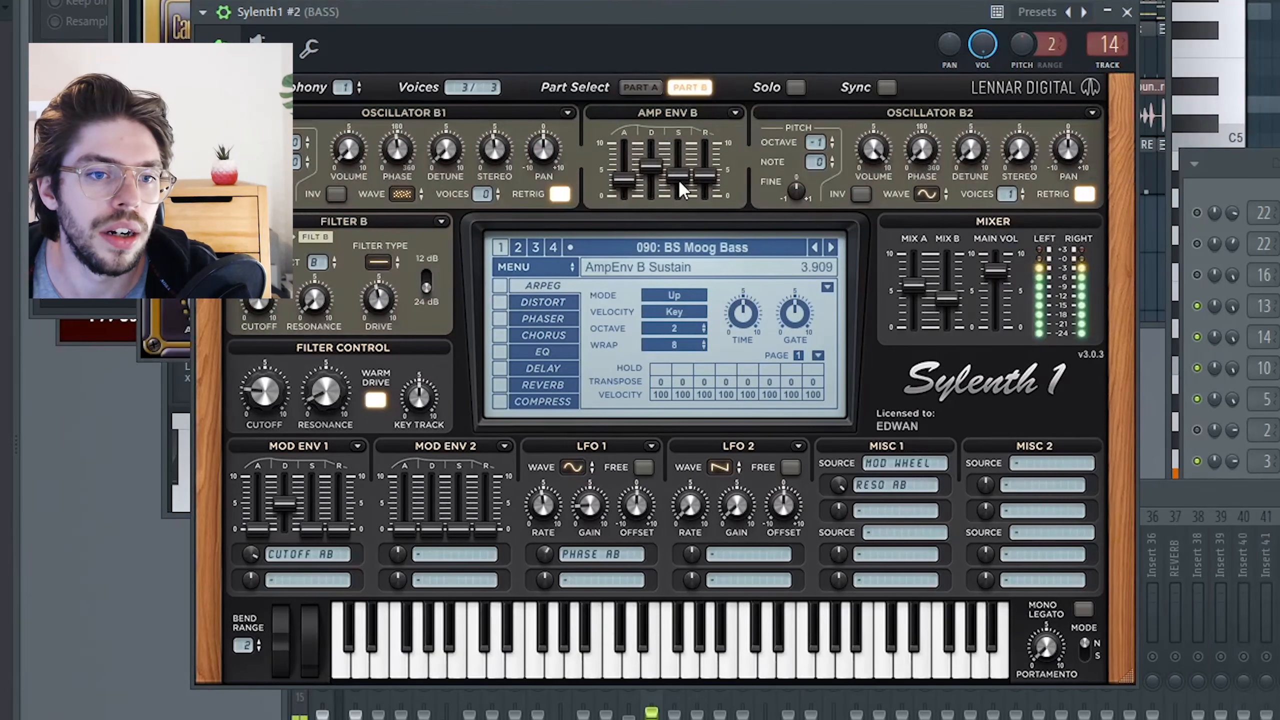
pyautogui.moveTo(287, 505); pyautogui.dragTo(288, 500)
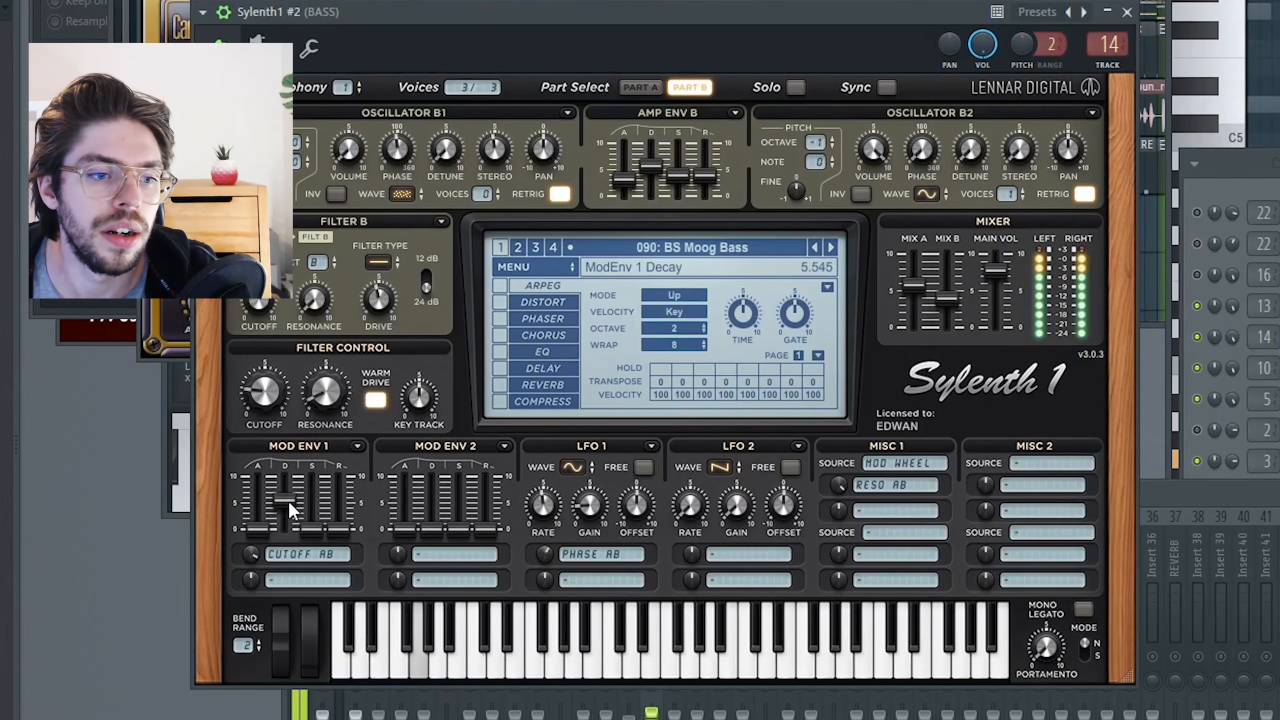
pyautogui.click(304, 529)
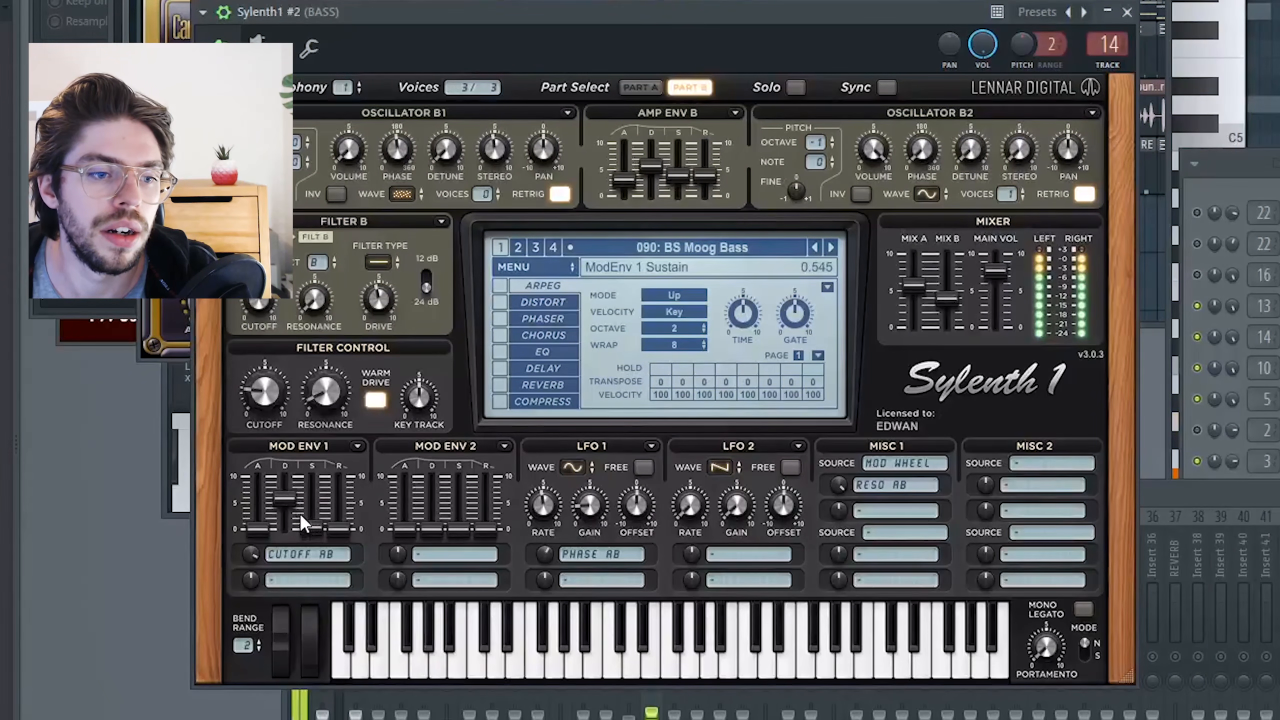
pyautogui.moveTo(287, 496); pyautogui.dragTo(289, 498)
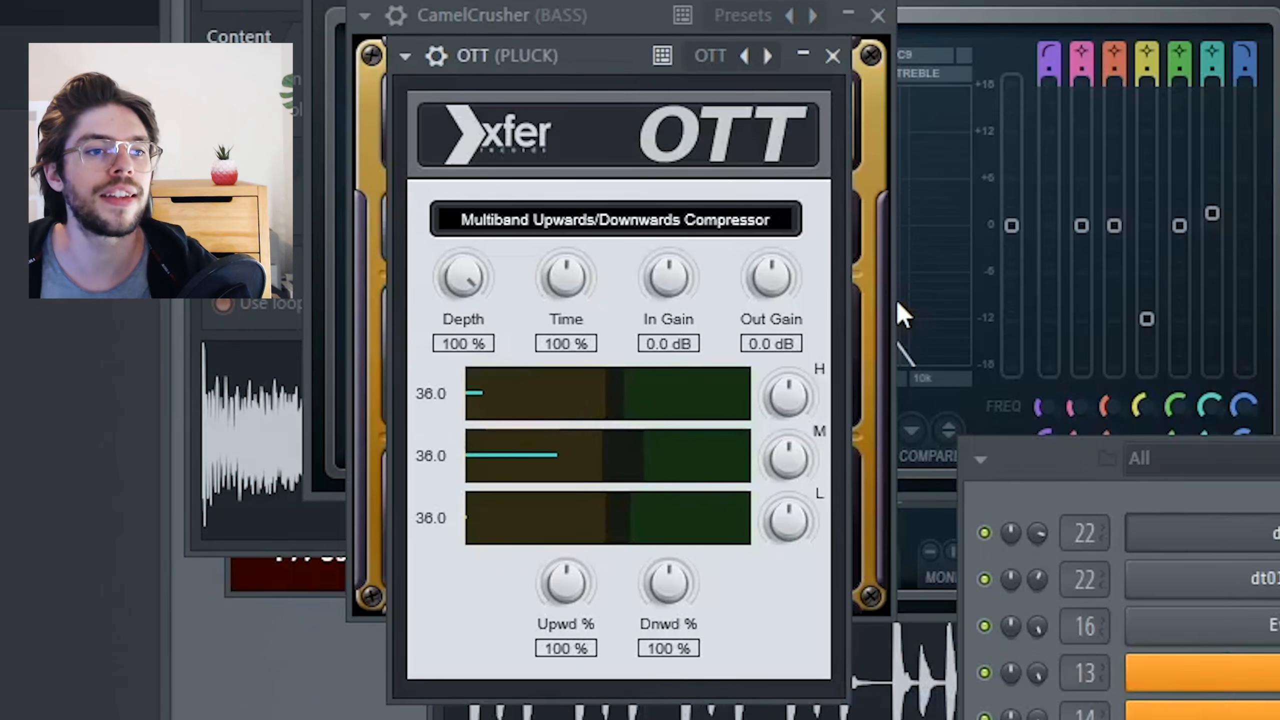
# Step: Adjust the OTT depth on the PLUCK track from a very low setting upward during playback, and reduce its low band
pyautogui.moveTo(471, 294); pyautogui.dragTo(508, 615)
pyautogui.press('space')
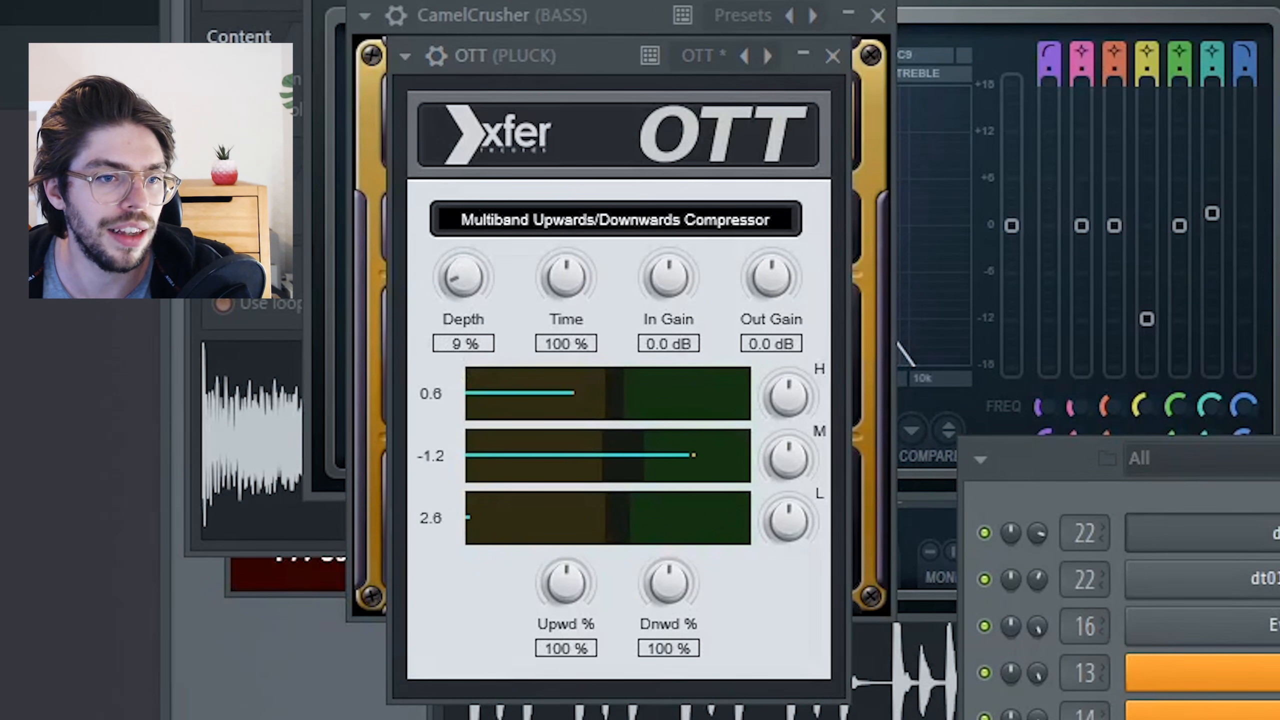
pyautogui.moveTo(470, 289); pyautogui.dragTo(464, 250)
pyautogui.moveTo(787, 519); pyautogui.dragTo(787, 605)
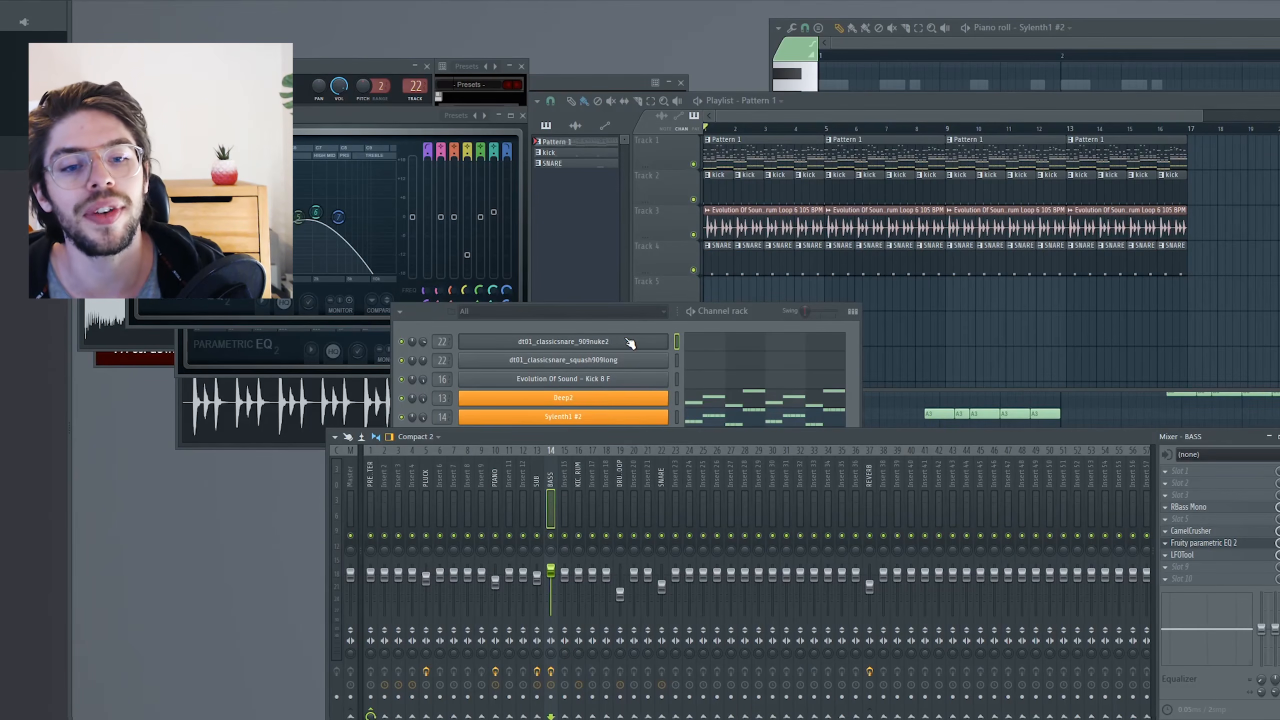
# Step: Insert a Kontakt 5 channel in the channel rack for vocal chops and reposition its window
pyautogui.rightClick(669, 337)
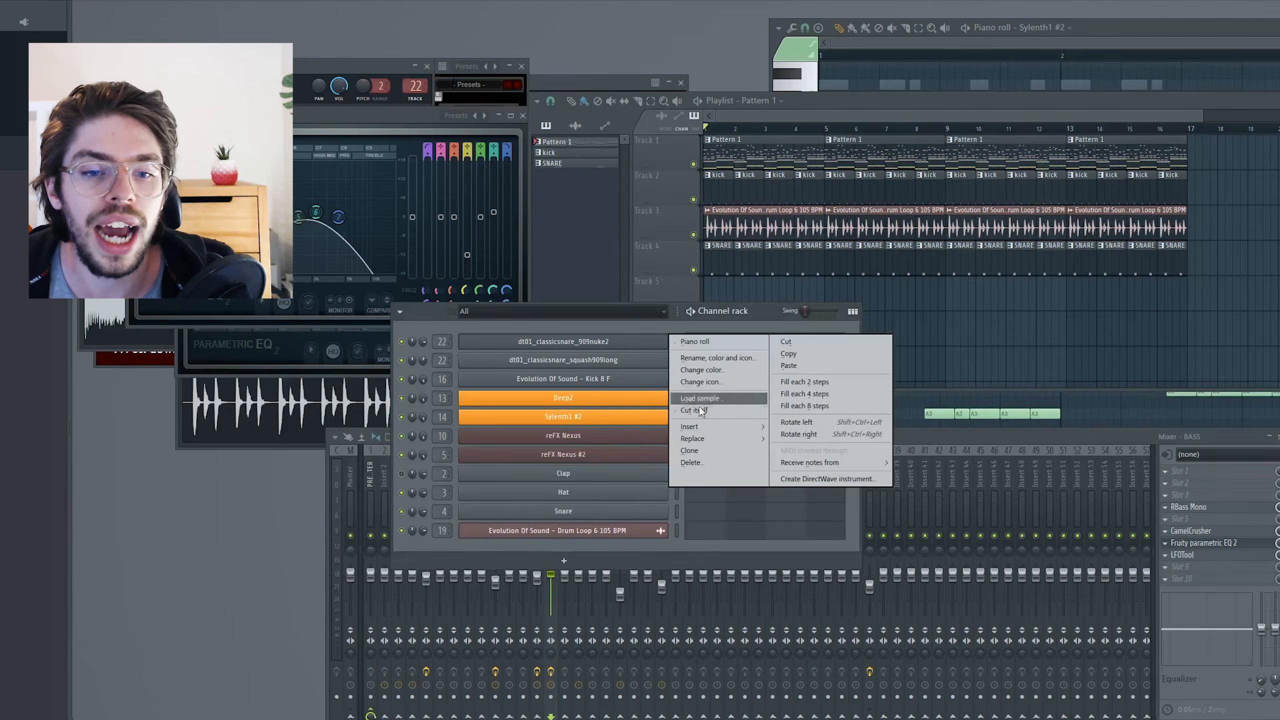
pyautogui.moveTo(755, 426)
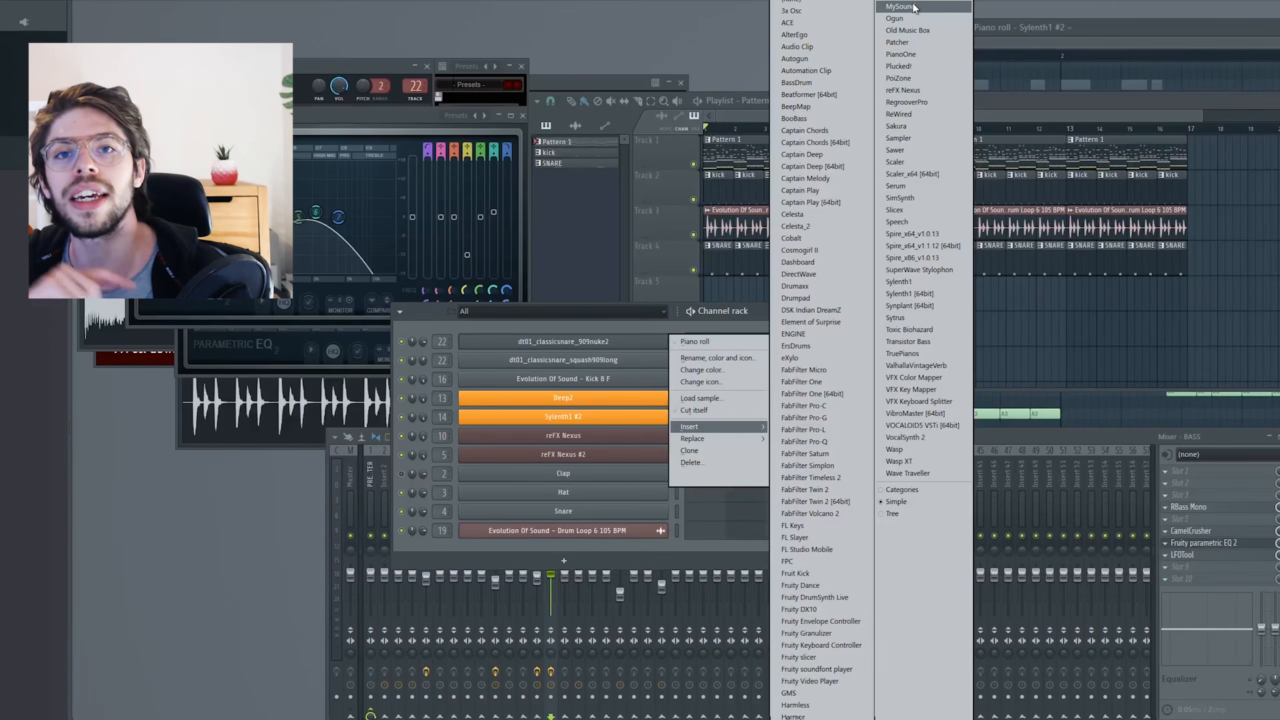
pyautogui.click(942, 569)
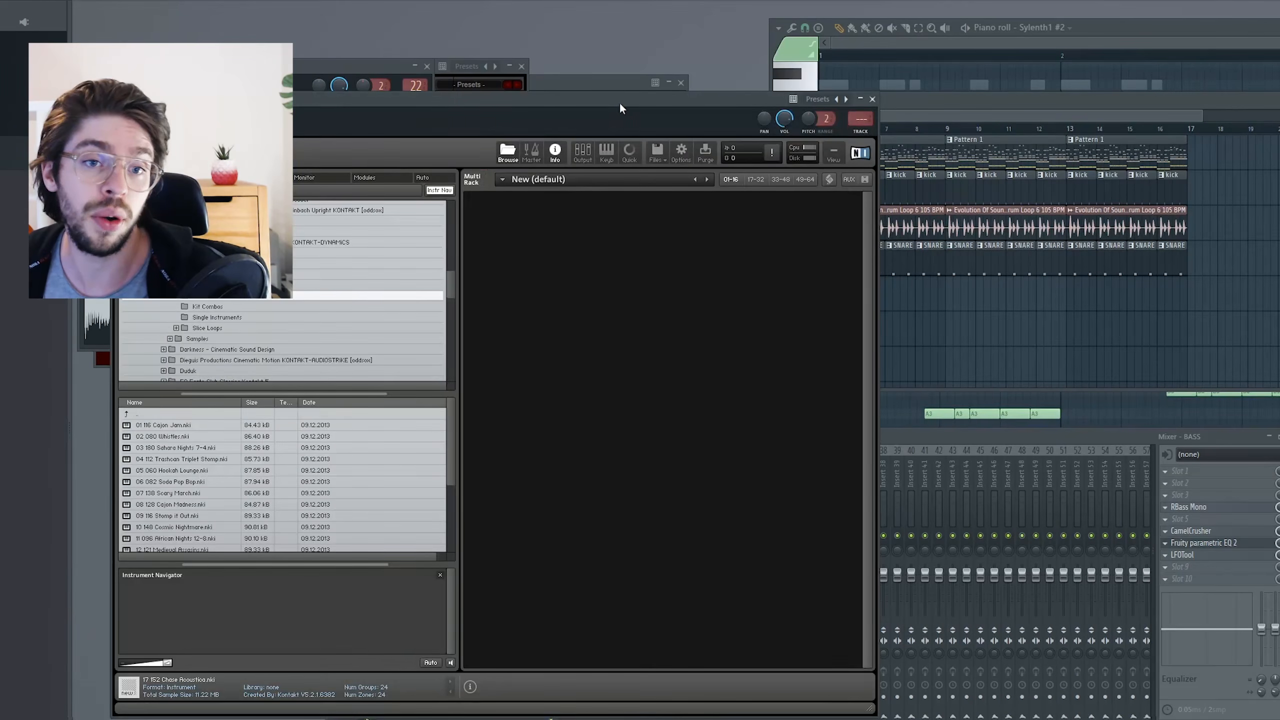
pyautogui.moveTo(621, 104); pyautogui.dragTo(650, 93)
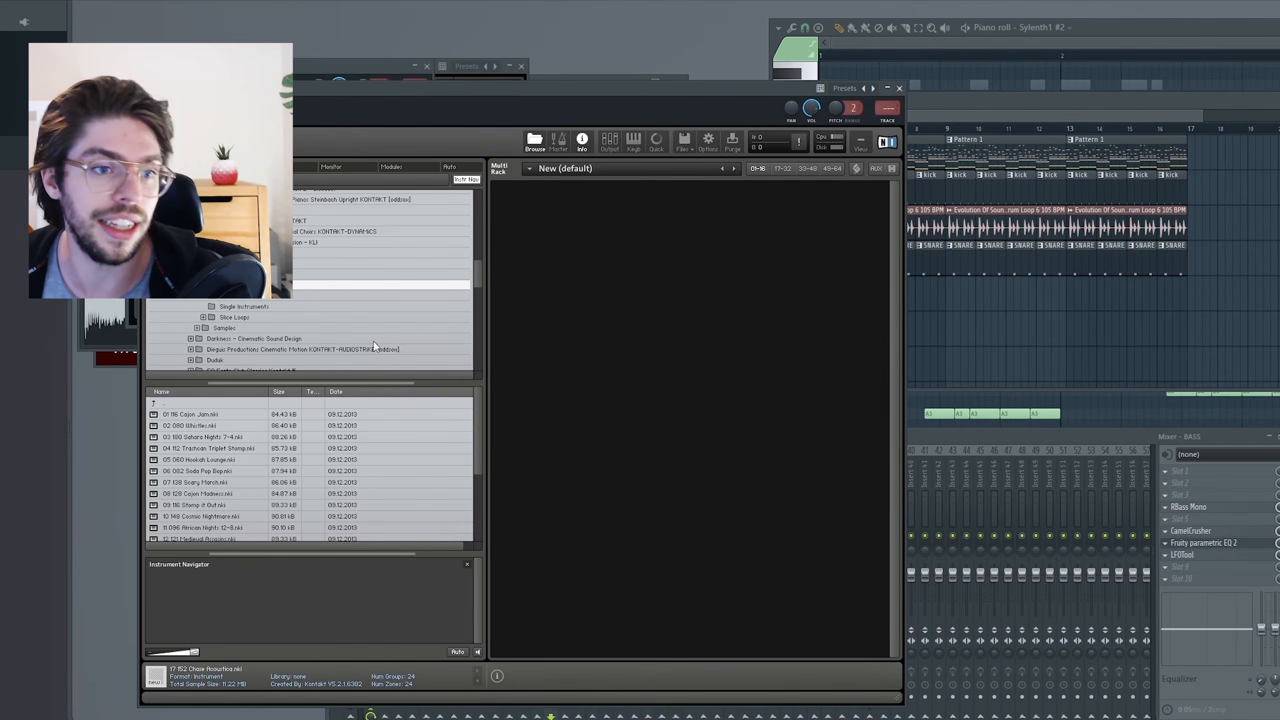
pyautogui.click(212, 166)
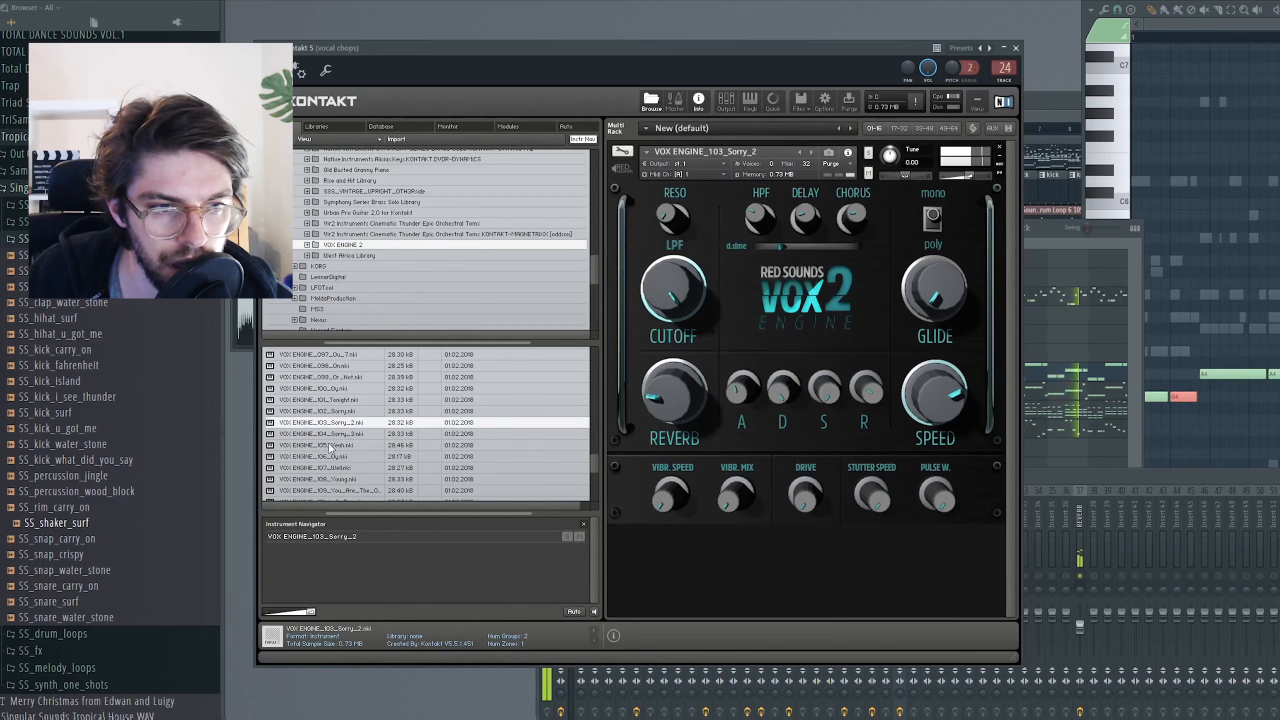
# Step: Audition the VOX ENGINE 2 patches 105_Yeah, 107_Well and 108_Young in Kontakt while the track plays
pyautogui.press('Down')
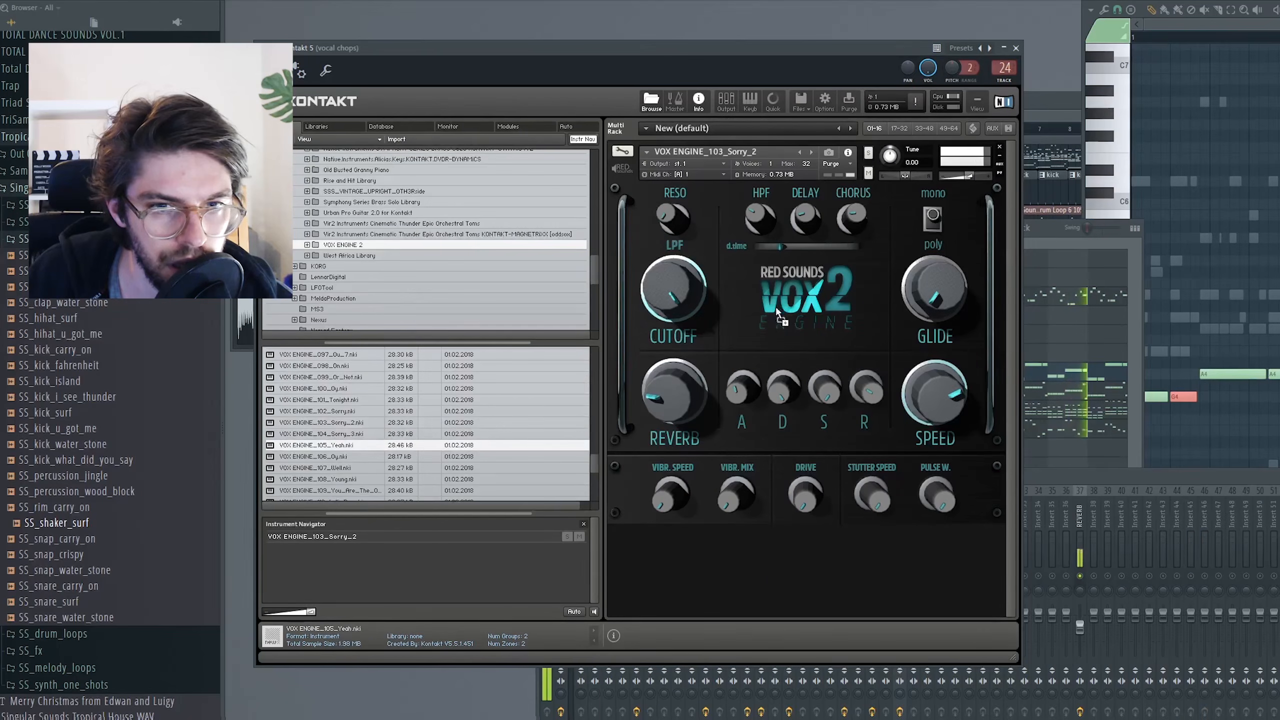
pyautogui.press('Down')
pyautogui.press('Down')
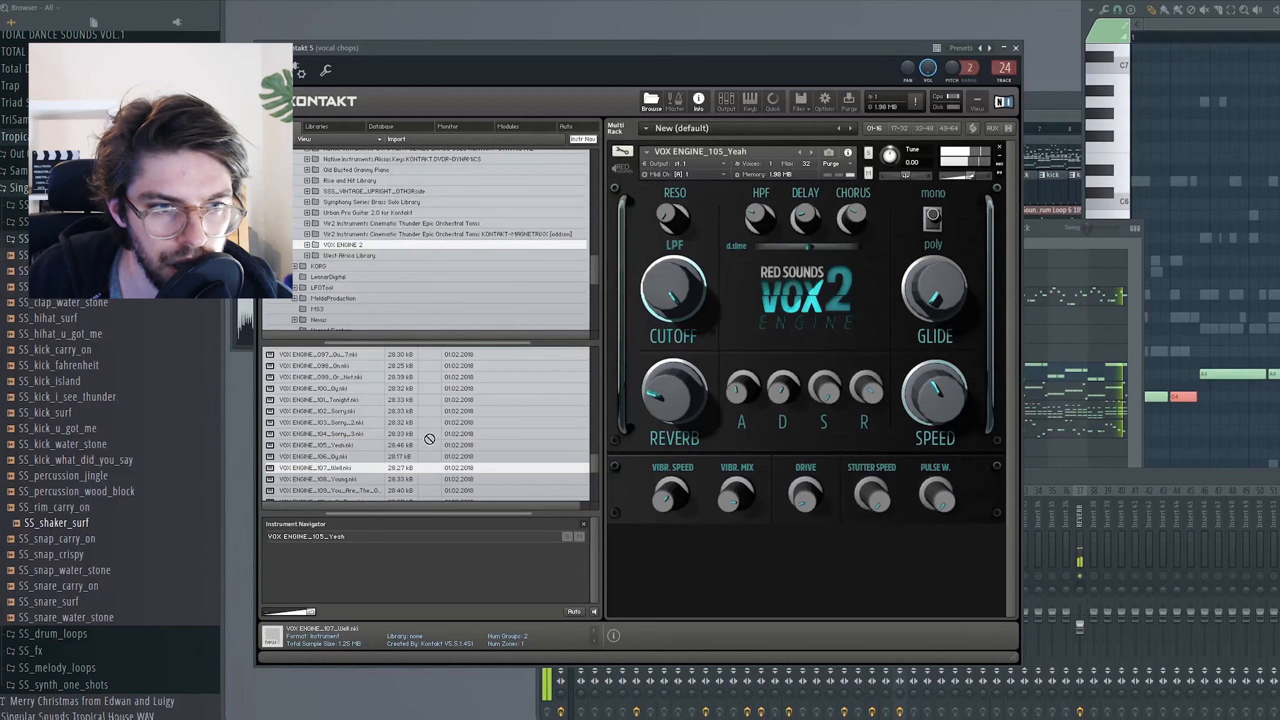
pyautogui.scroll(3, 378, 445)
pyautogui.scroll(-4, 387, 449)
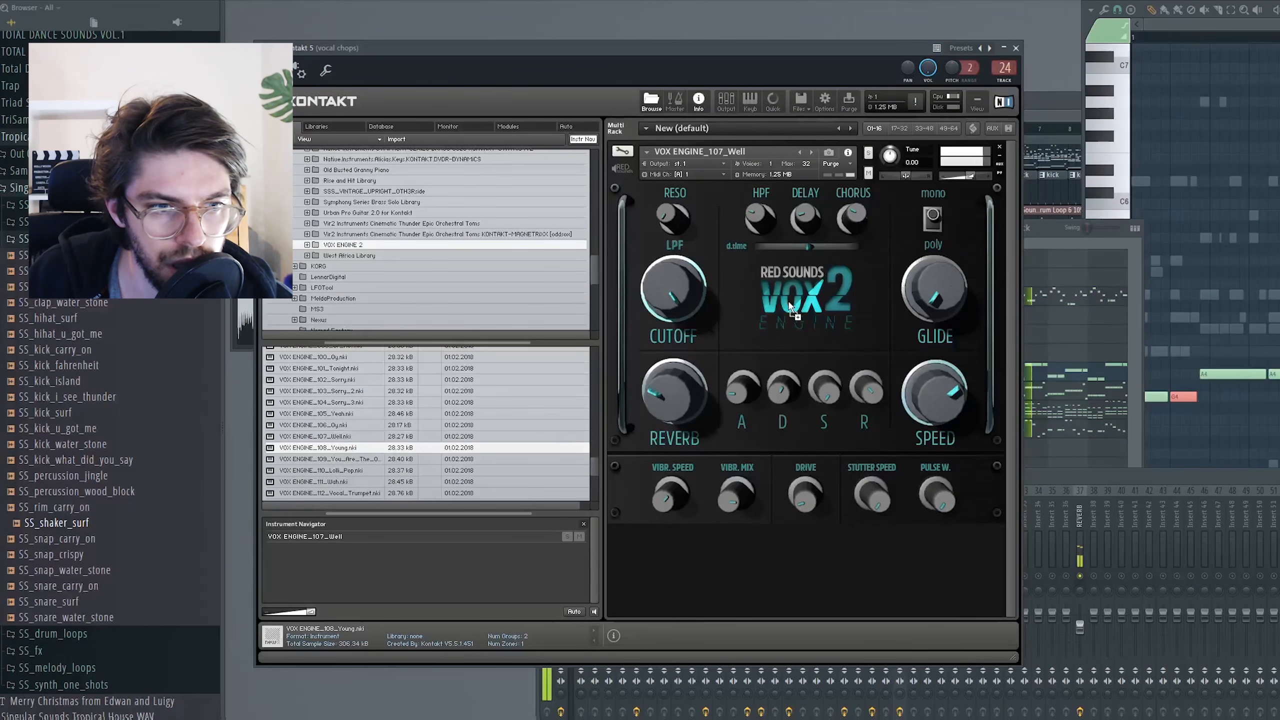
pyautogui.press('Down')
pyautogui.click(332, 438)
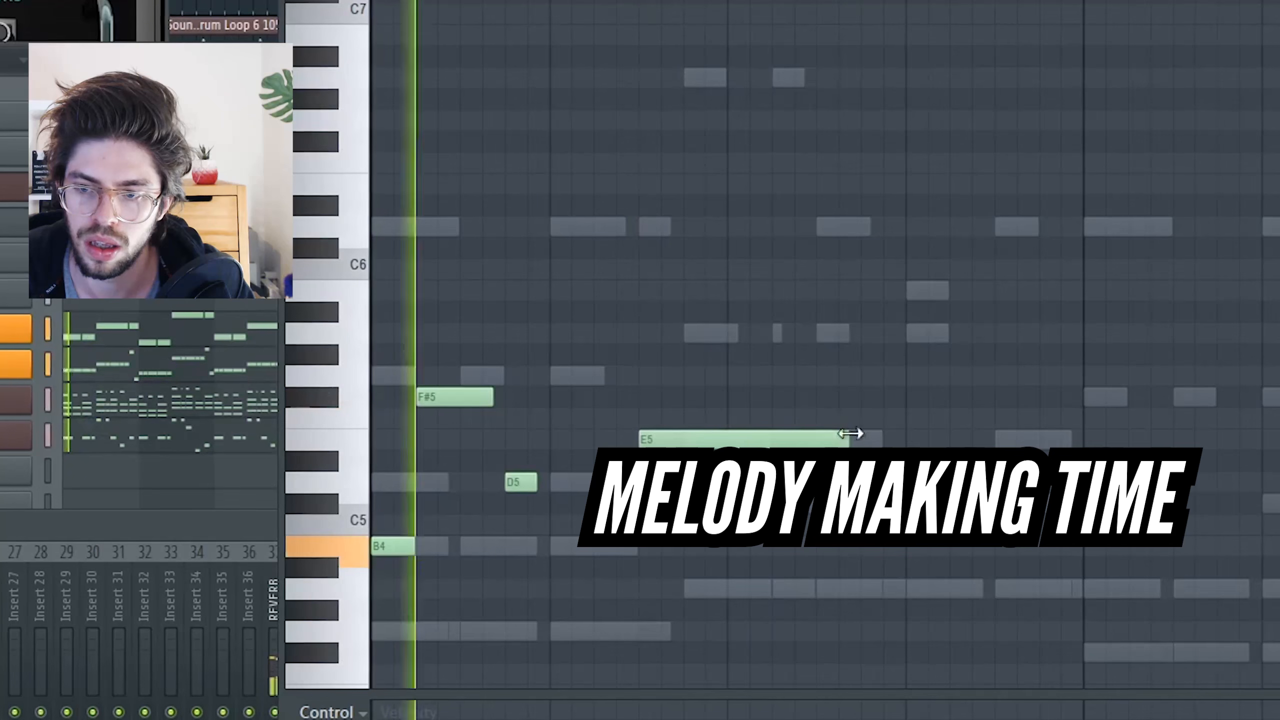
# Step: Shorten the long E5 vocal note and continue the melody with a second E5, a D5, a C#5 and a final D5
pyautogui.moveTo(850, 432); pyautogui.dragTo(748, 437)
pyautogui.click(775, 437)
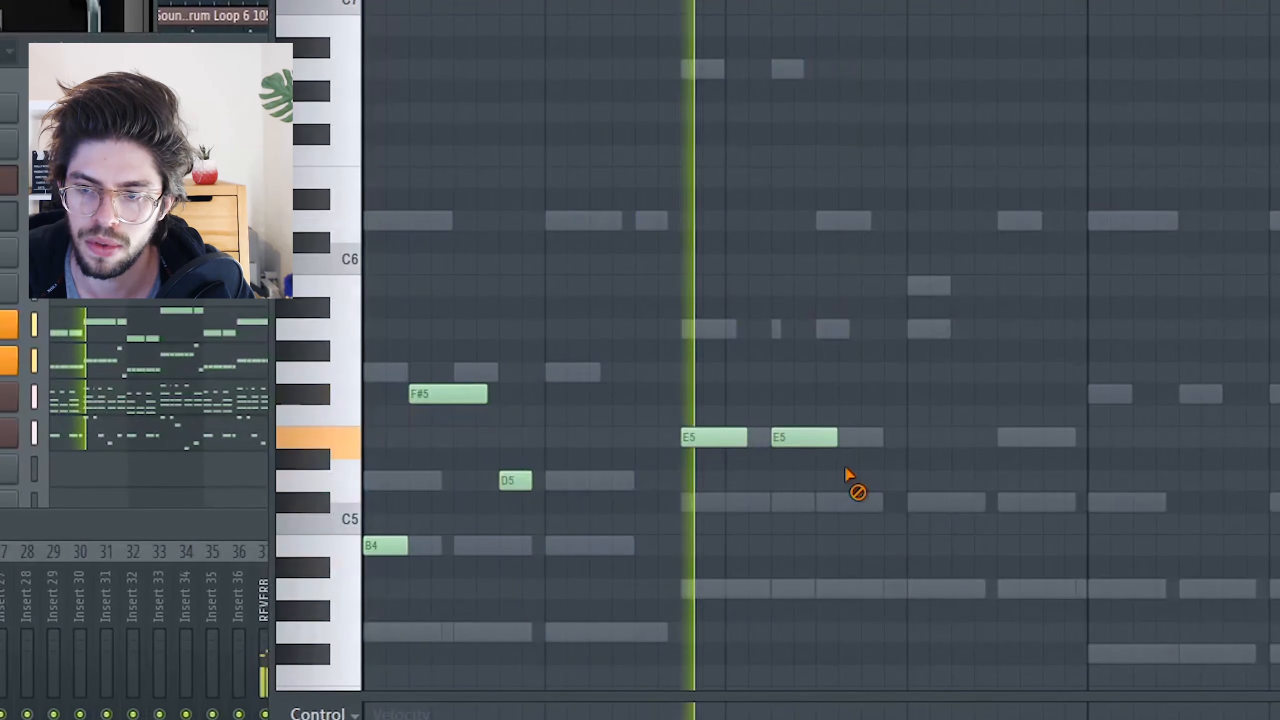
pyautogui.moveTo(837, 438); pyautogui.dragTo(820, 441)
pyautogui.click(851, 437)
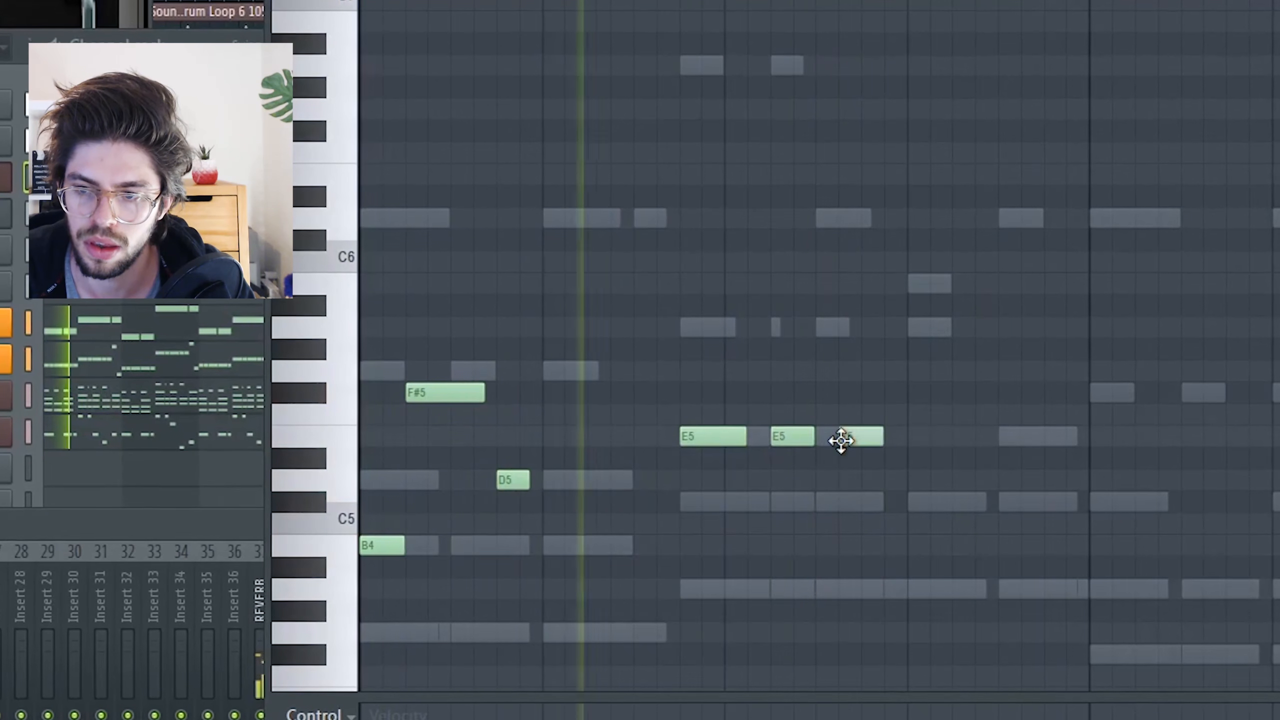
pyautogui.moveTo(867, 454); pyautogui.dragTo(832, 491)
pyautogui.press('space')
pyautogui.click(904, 519)
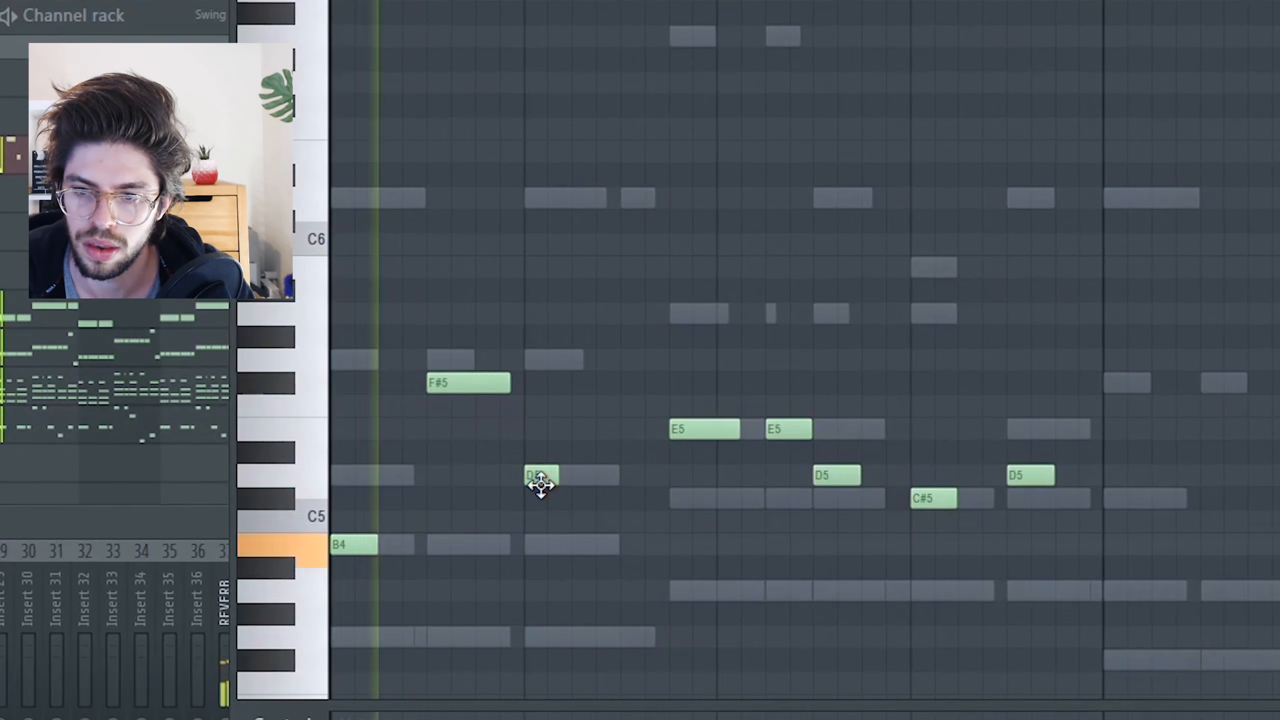
# Step: Move the first D5 directly behind a shortened F#5, lengthen that D5, and adjust the length of the opening B4
pyautogui.moveTo(538, 483); pyautogui.dragTo(490, 485)
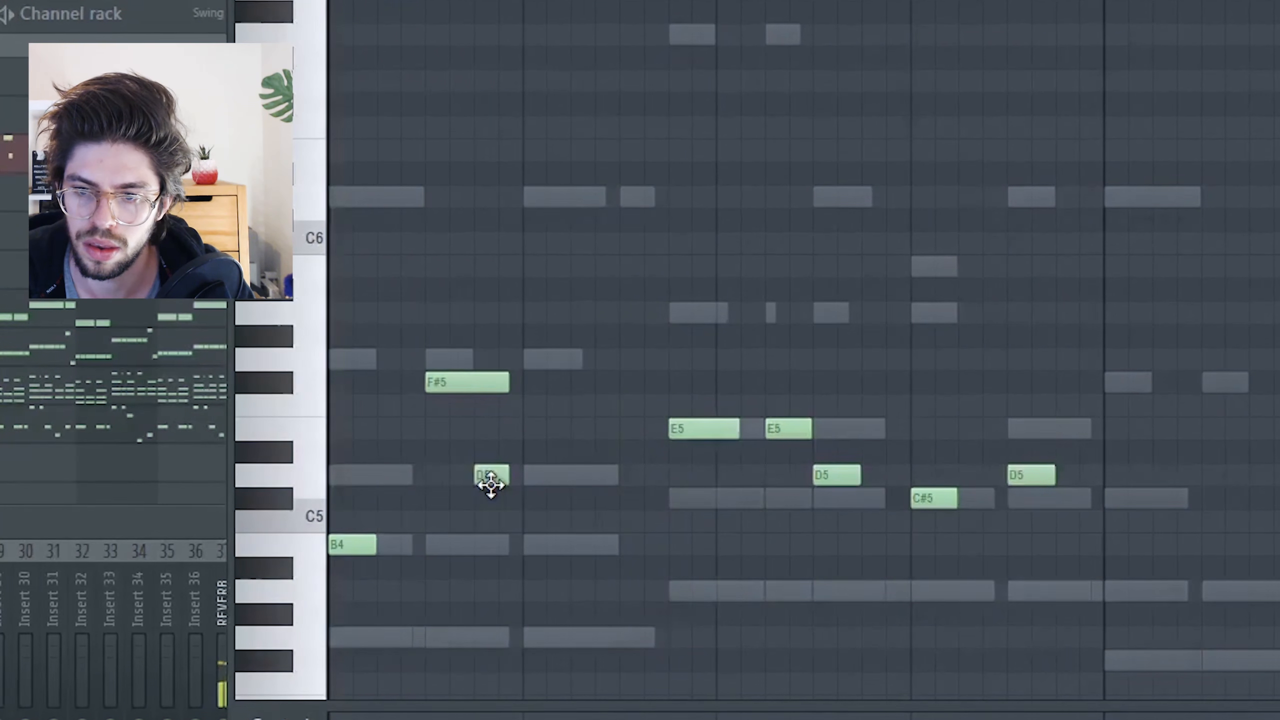
pyautogui.moveTo(508, 381); pyautogui.dragTo(471, 398)
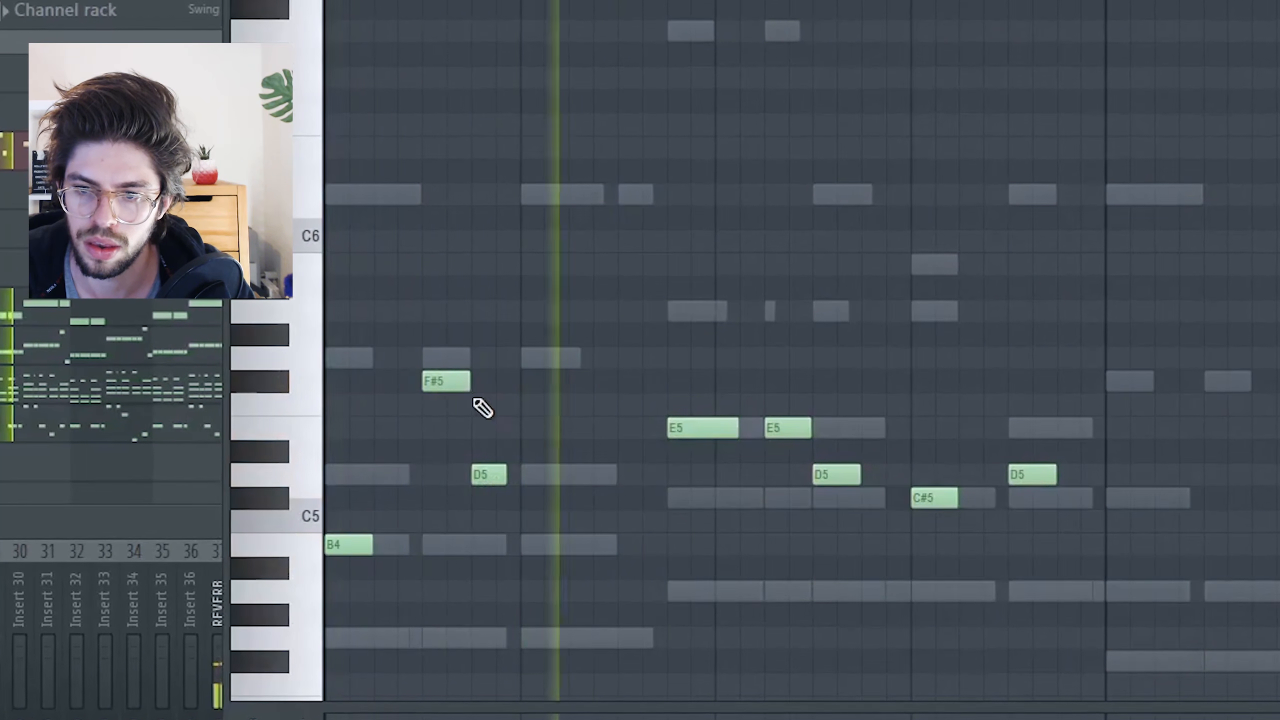
pyautogui.moveTo(502, 473); pyautogui.dragTo(528, 497)
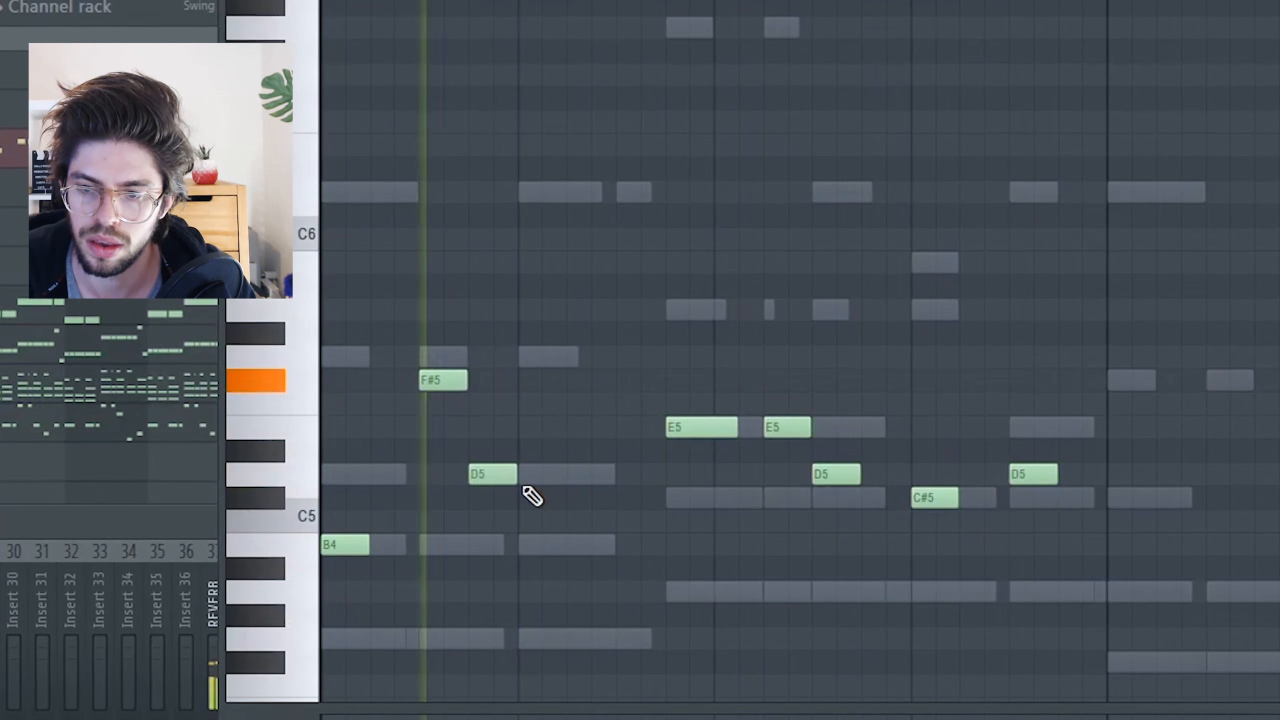
pyautogui.moveTo(370, 541); pyautogui.dragTo(413, 539)
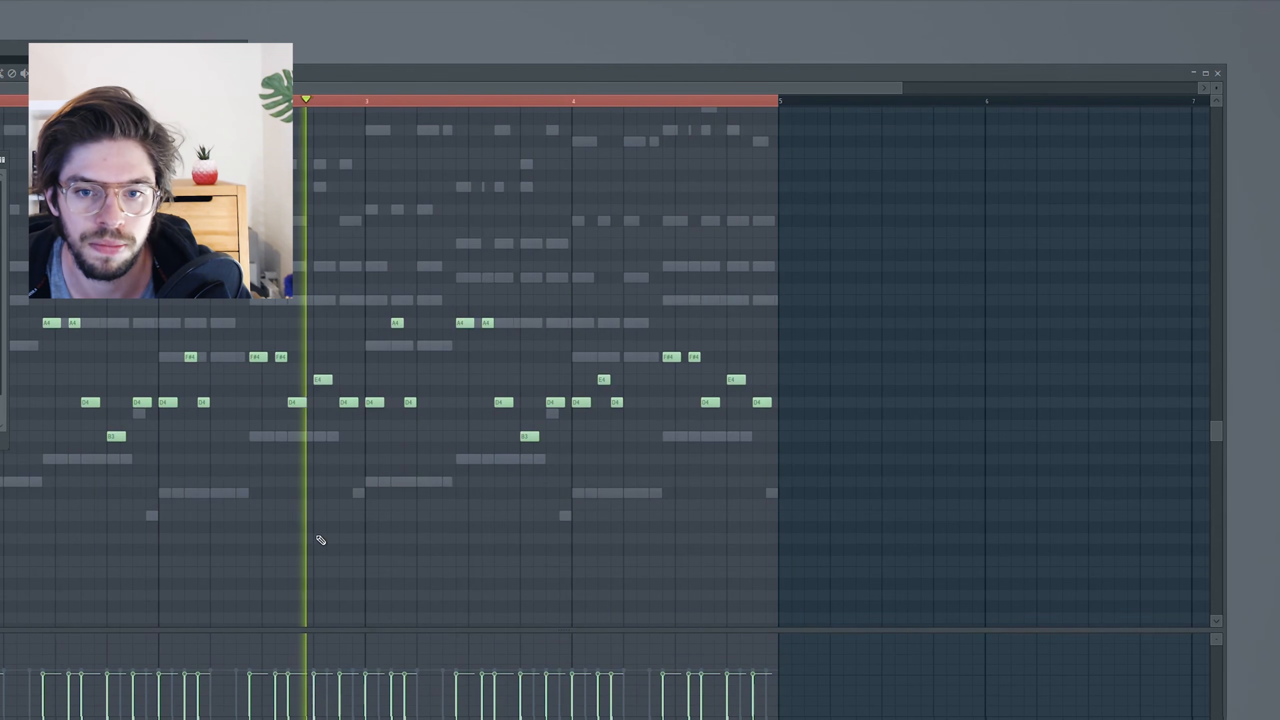
# Step: Insert a Zen instrument channel above the Kontakt vocal channel
pyautogui.rightClick(1, 222)
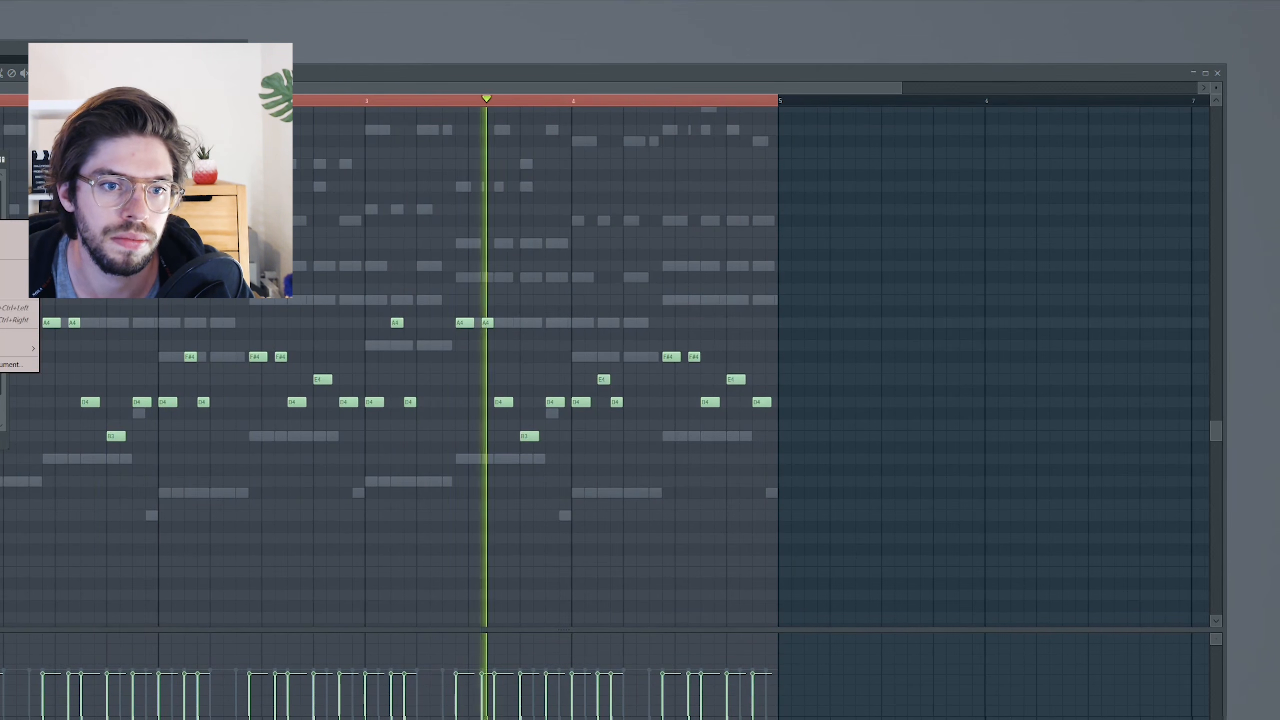
pyautogui.moveTo(1, 310)
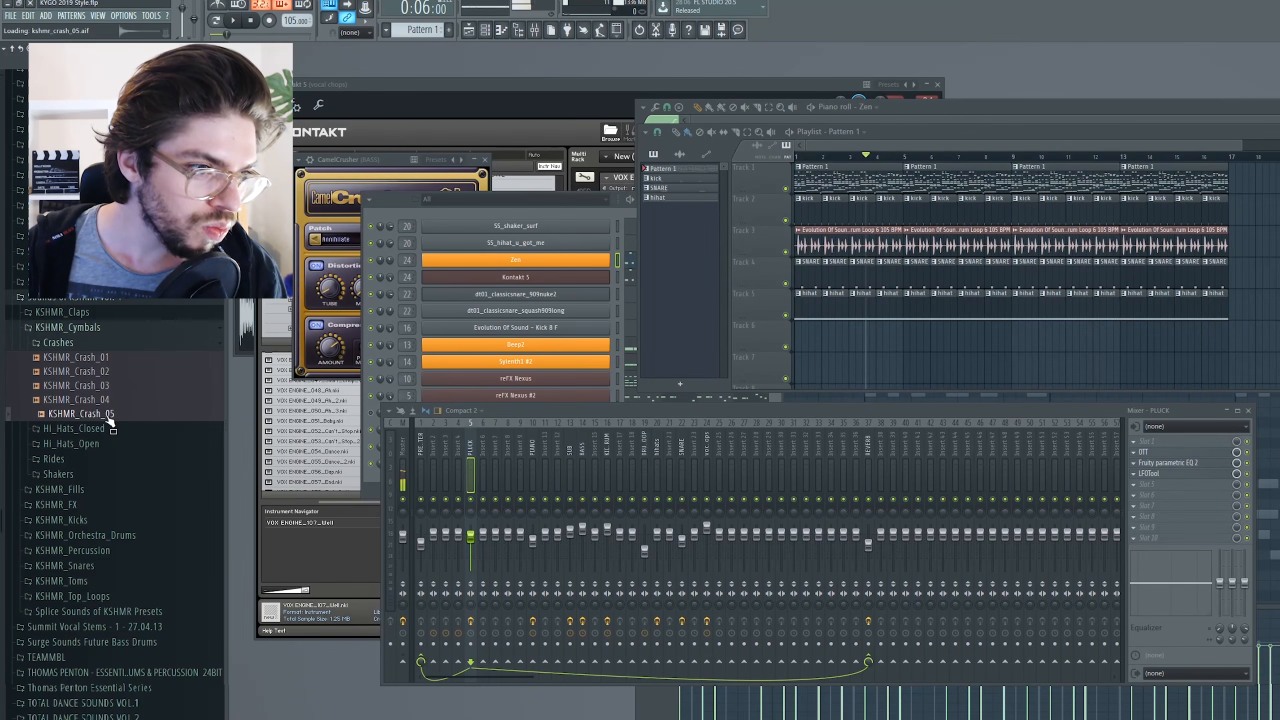
# Step: Place KSHMR_Crash_05 at the start of playlist Track 6 and lower the beginning of the LFOTool curve on Insert 26
pyautogui.moveTo(837, 341); pyautogui.dragTo(836, 341)
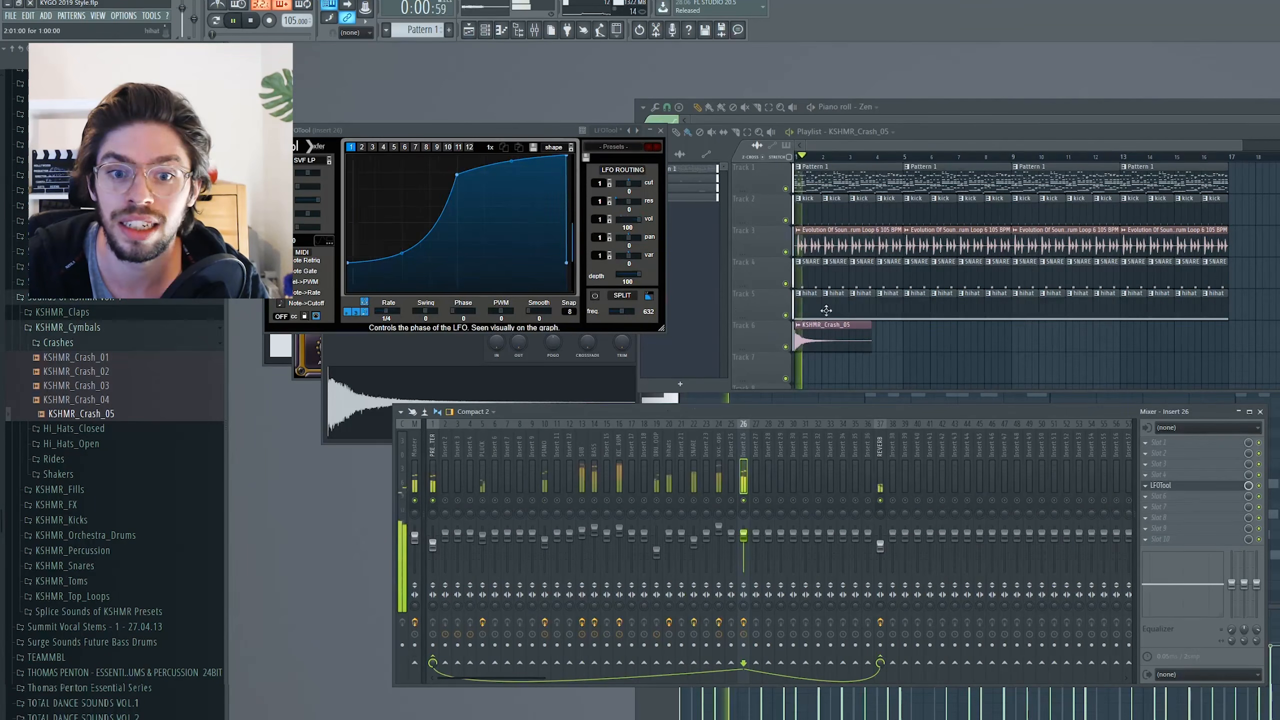
pyautogui.moveTo(351, 260); pyautogui.dragTo(429, 292)
pyautogui.press('space')
pyautogui.press('space')
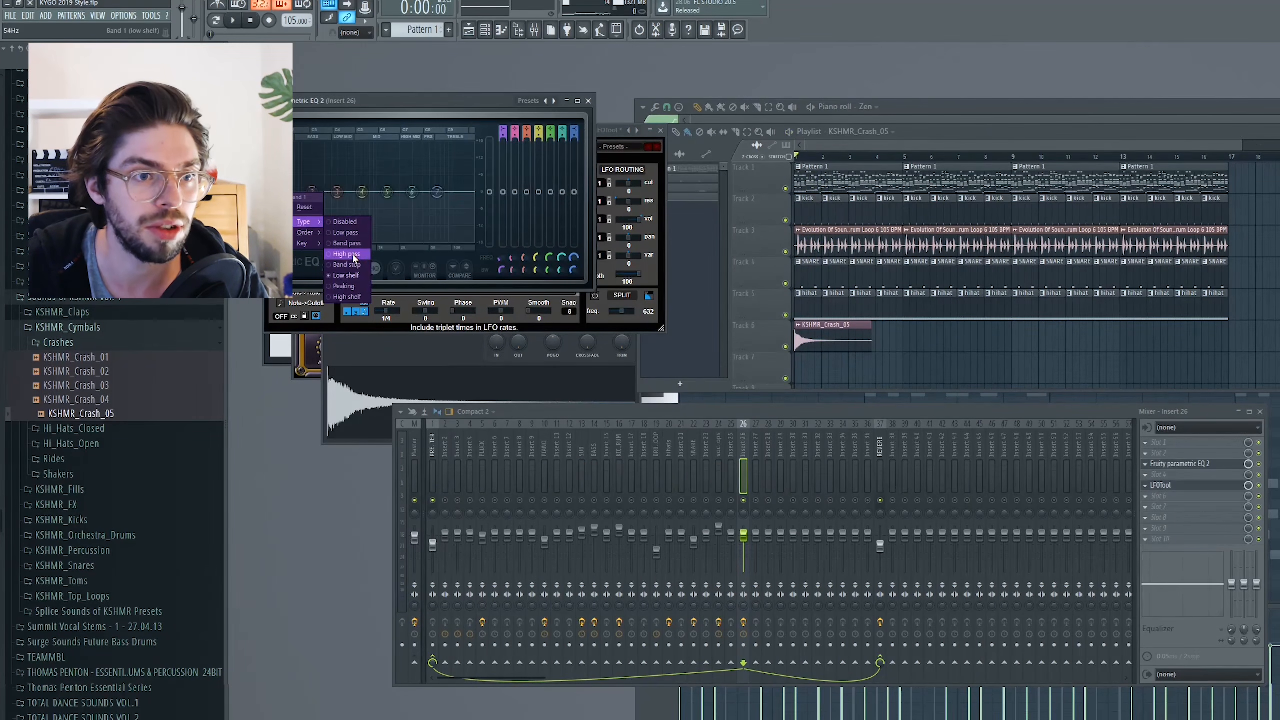
# Step: Set band 1 of Insert 26's Fruity parametric EQ 2 to high pass and raise its cutoff frequency during playback
pyautogui.click(351, 254)
pyautogui.press('space')
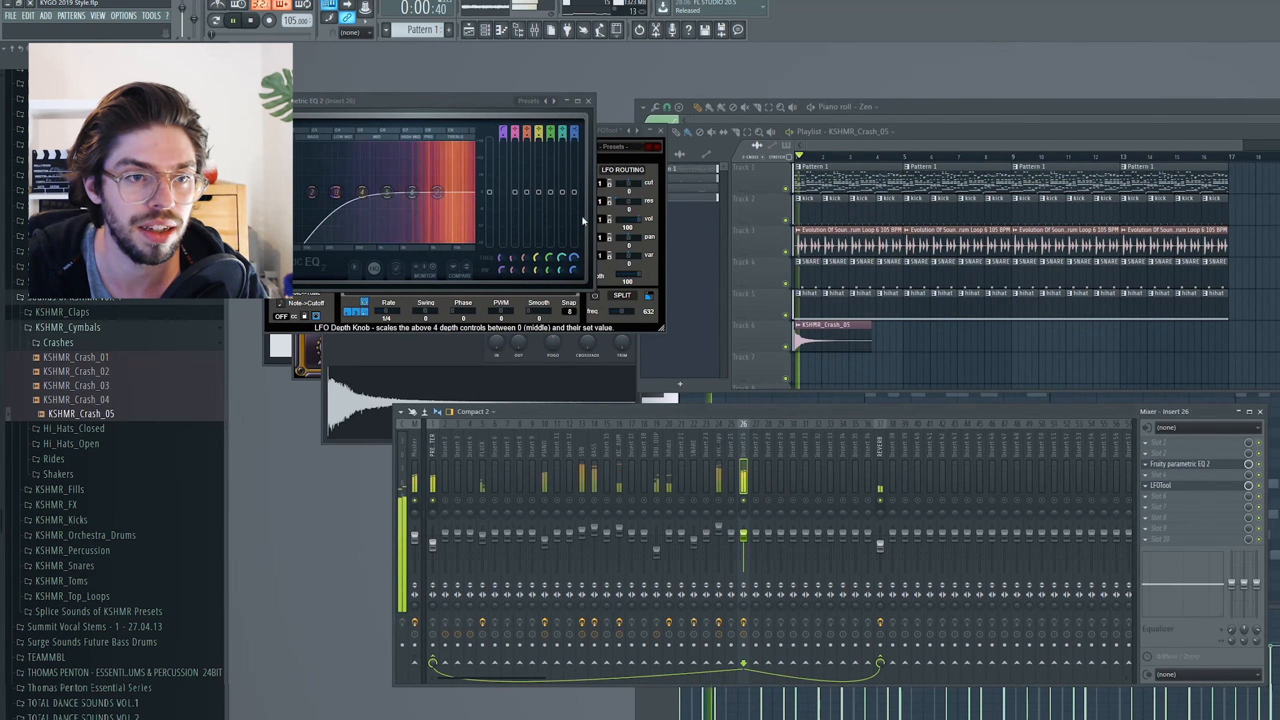
pyautogui.moveTo(336, 192); pyautogui.dragTo(361, 192)
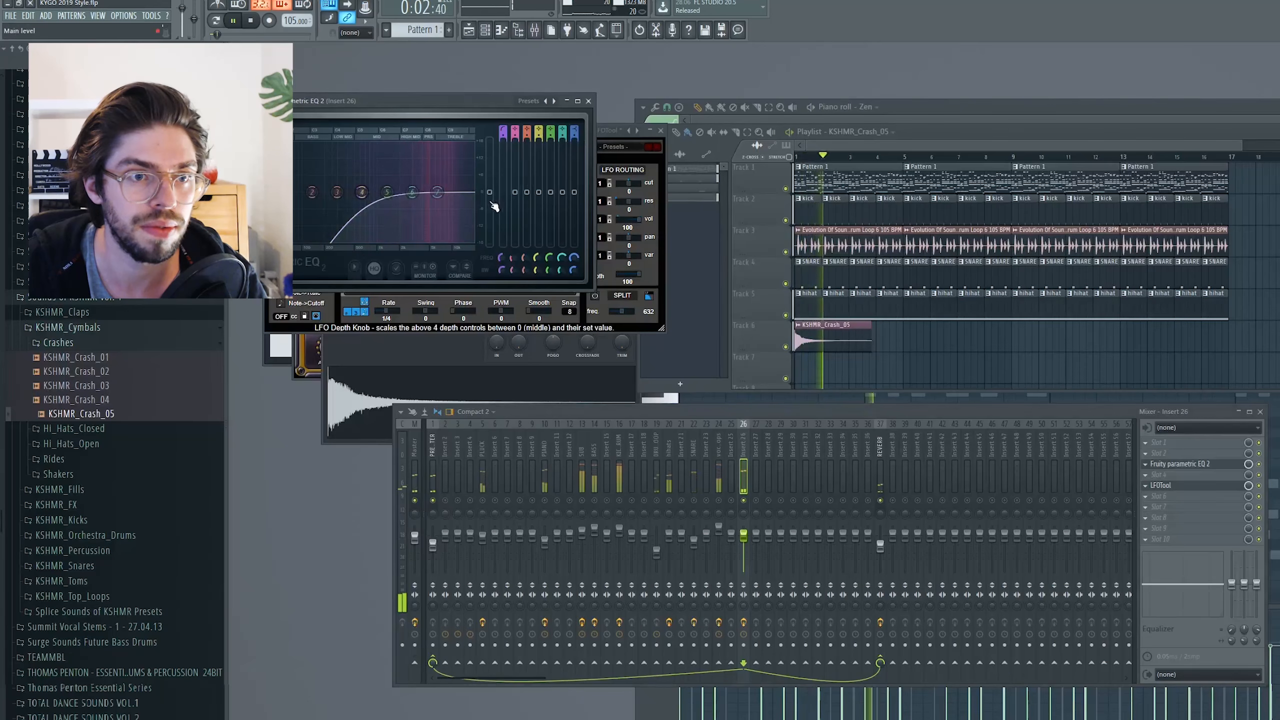
pyautogui.press('space')
# Step: Lower the volume of the KSHMR_Crash_05 sample, open its levels adjustment settings and check the balance in playback
pyautogui.doubleClick(847, 344)
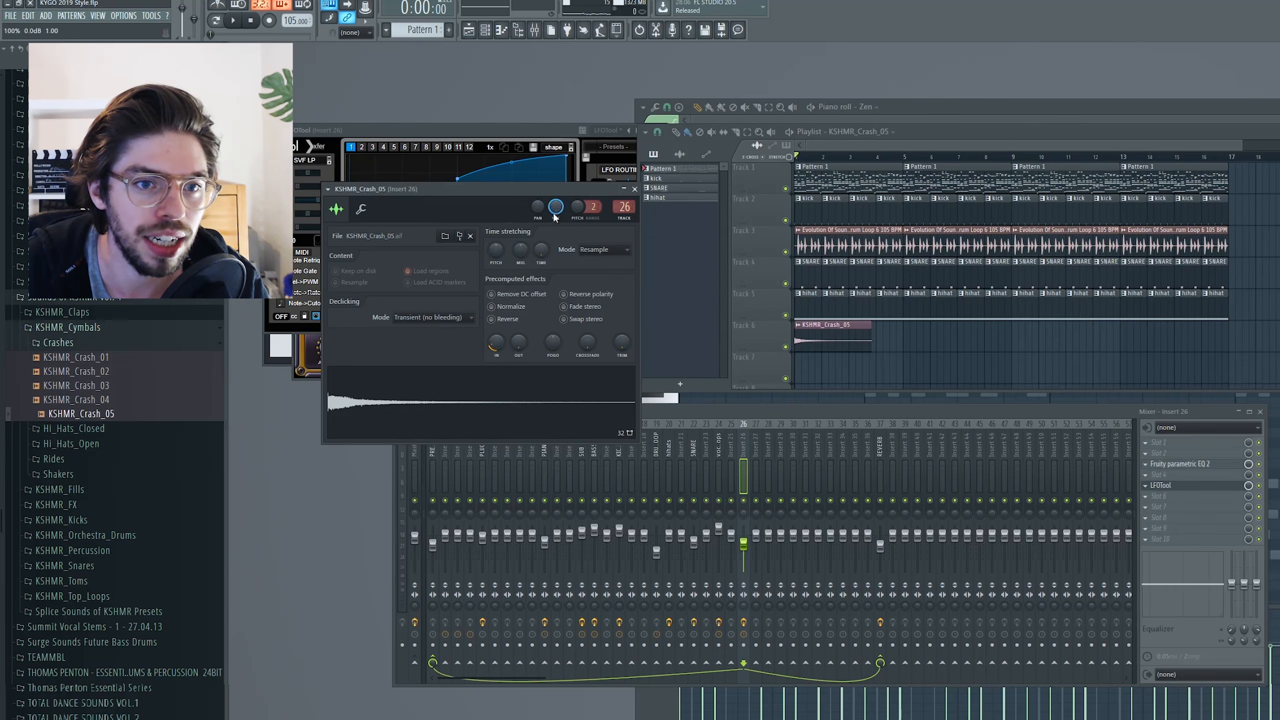
pyautogui.click(361, 208)
pyautogui.click(688, 407)
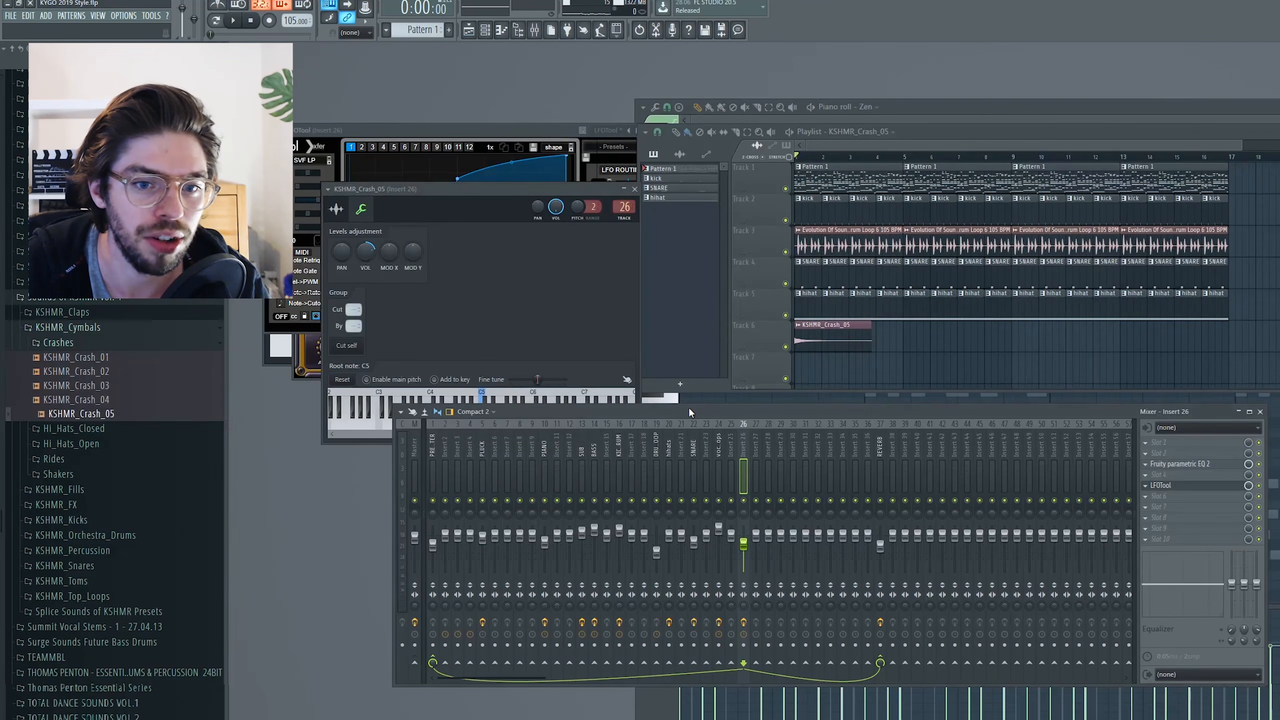
pyautogui.press('space')
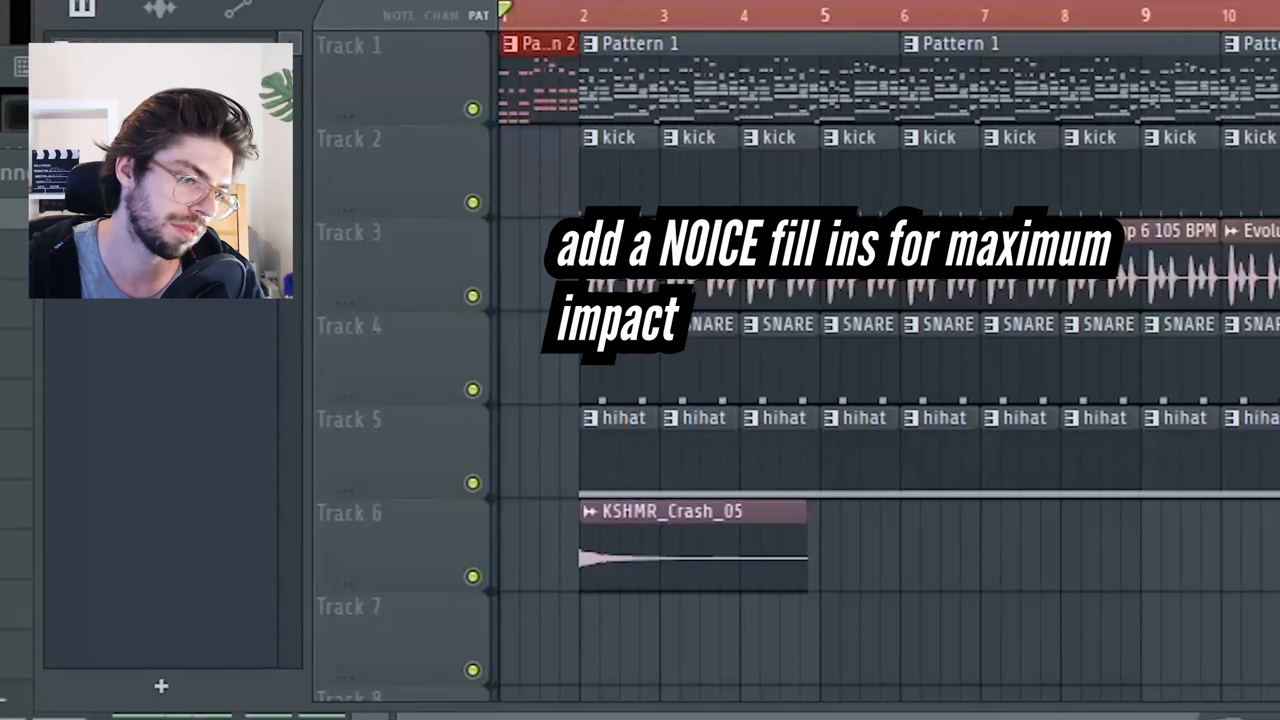
pyautogui.moveTo(665, 675); pyautogui.dragTo(499, 668)
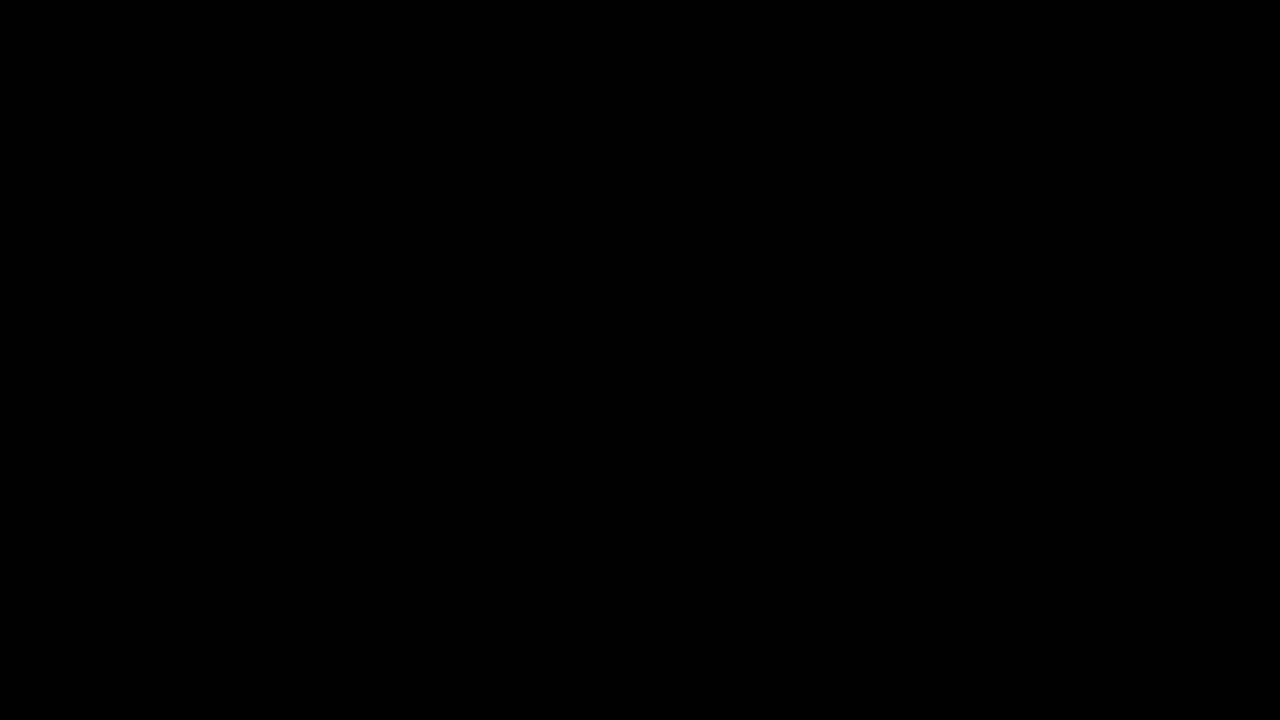